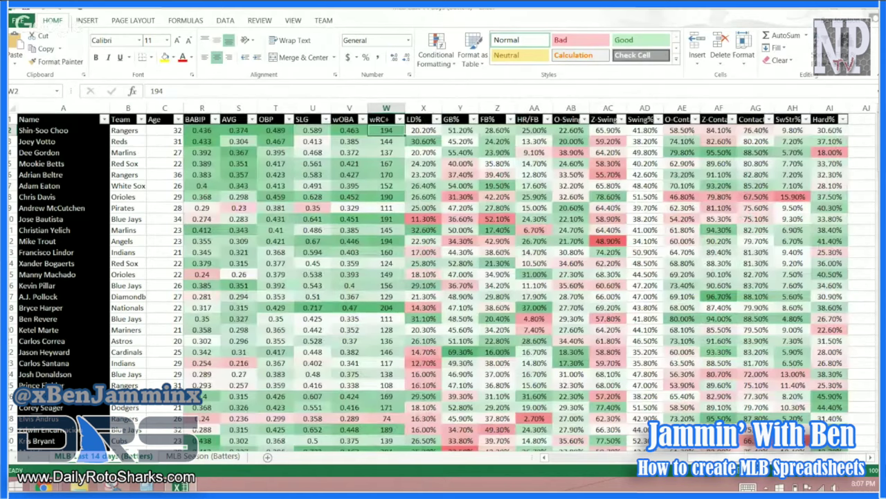
Step: Review the batters' counting stats in the MLB Last 14 days sheet, column by column from H through SB
scroll(444, 277, "left", 5)
left_click_drag(312, 130, 312, 186)
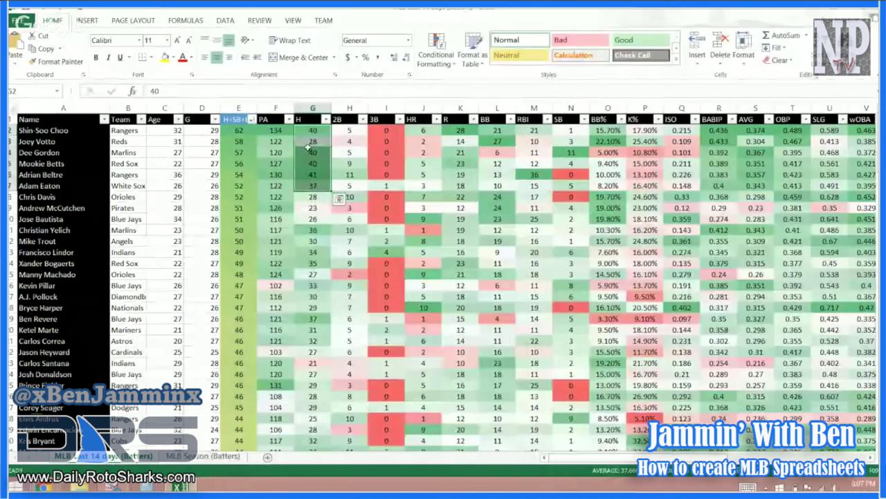
left_click(312, 130)
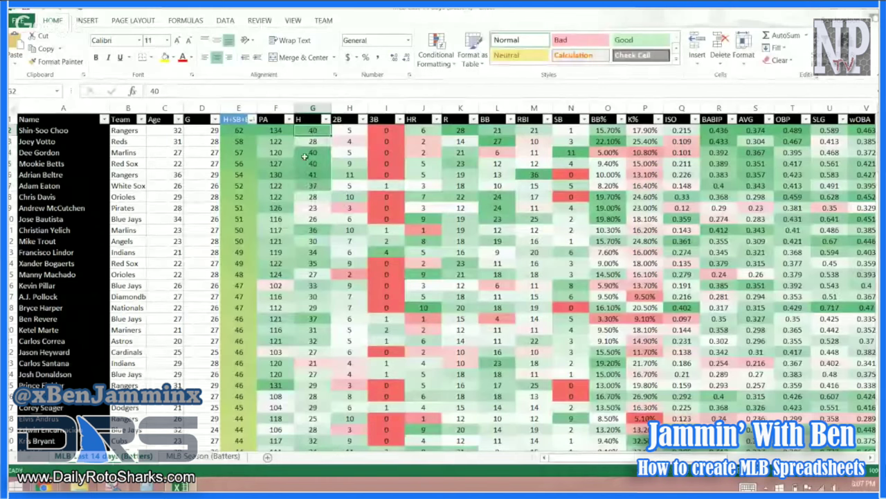
left_click(342, 130)
left_click(376, 128)
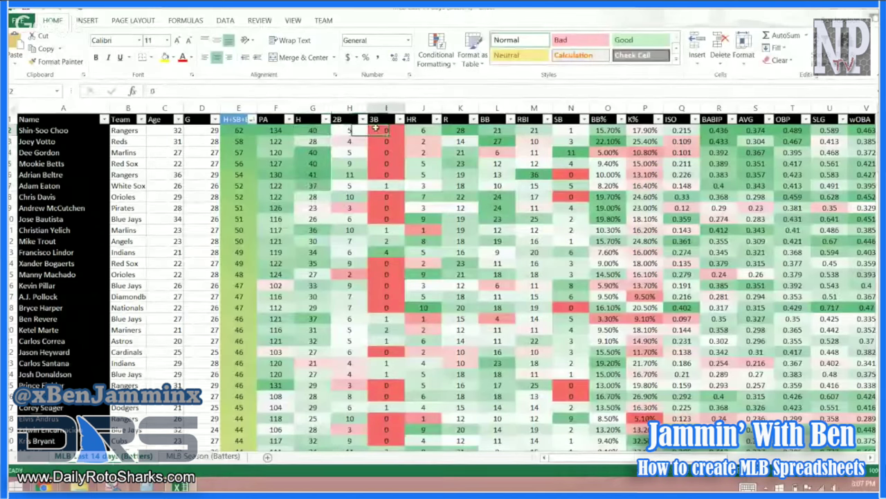
left_click(419, 129)
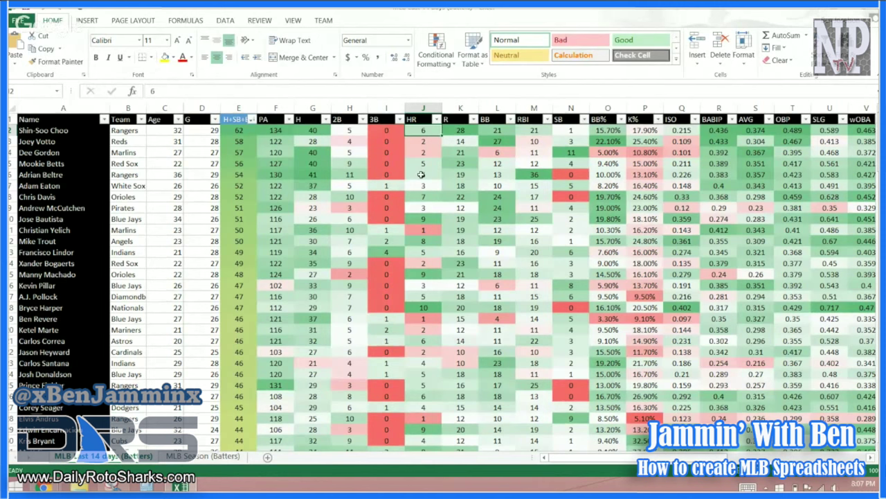
left_click(451, 133)
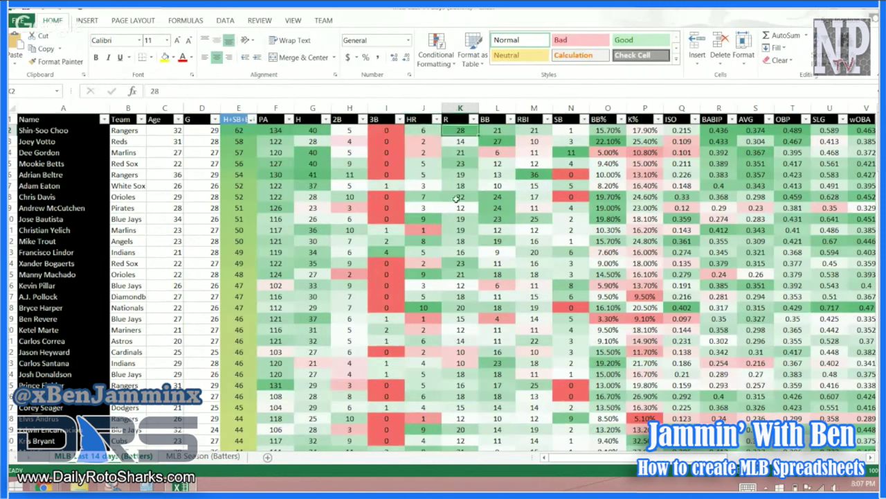
left_click(490, 132)
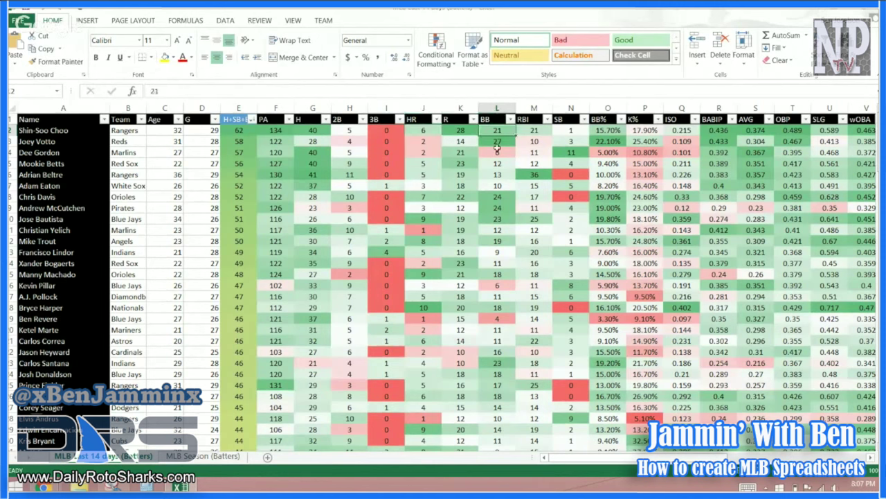
left_click(537, 130)
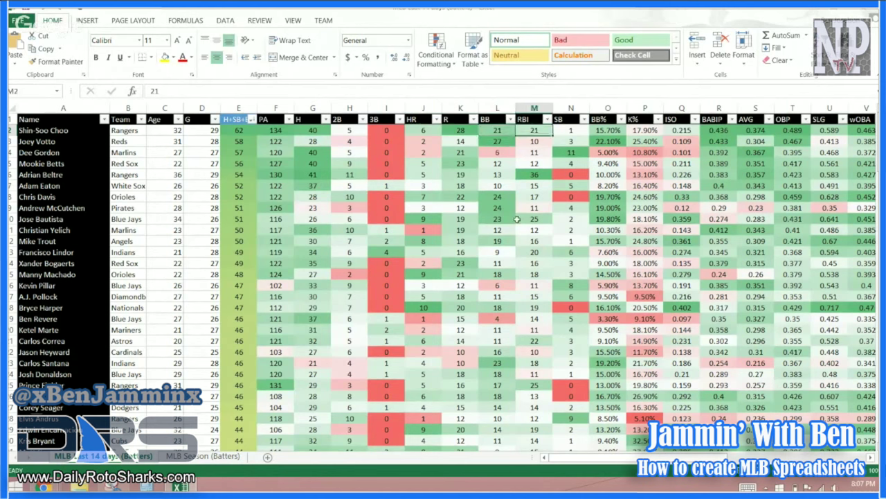
left_click(577, 131)
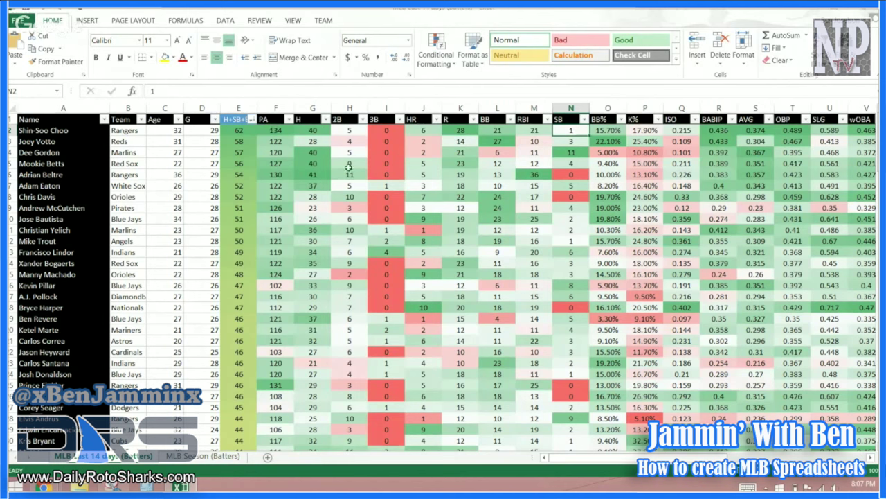
Step: Highlight the first six batters' values in the H, 2B, 3B and HR columns, one column after another
left_click(319, 133)
left_click_drag(314, 132, 316, 187)
left_click_drag(352, 131, 349, 187)
left_click_drag(392, 131, 386, 188)
left_click_drag(424, 131, 425, 186)
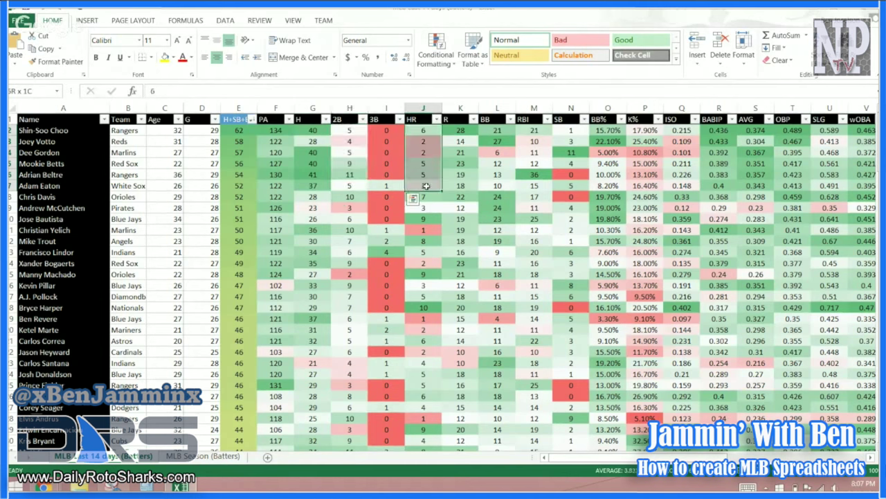
Step: Switch to Chrome and view the FanDuel contest's hitter and pitcher scoring categories in a maximized window
double_click(438, 12)
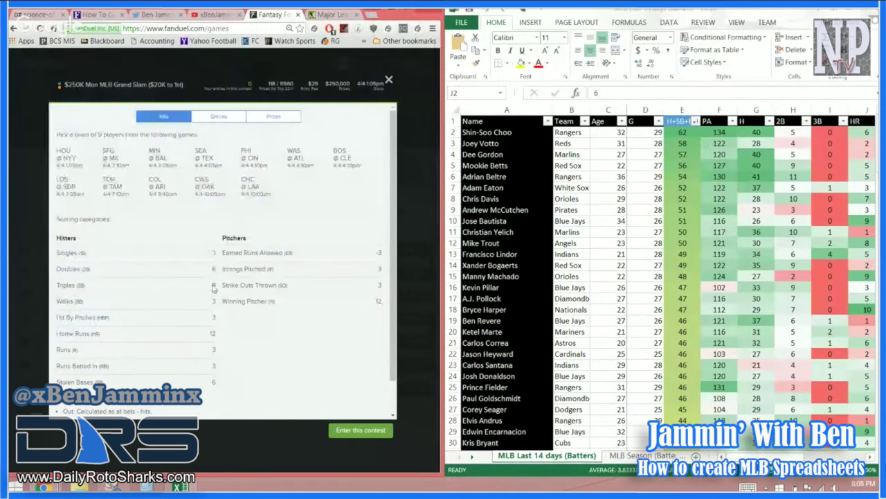
double_click(404, 10)
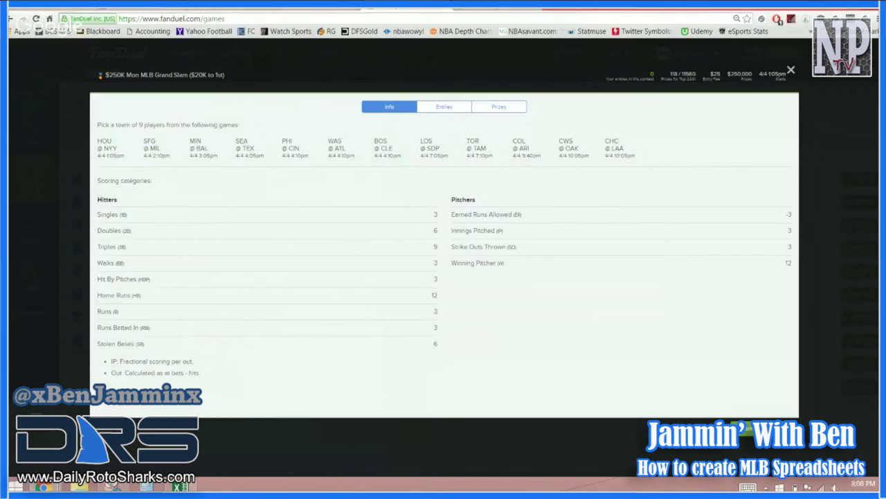
Step: Check the live chat on the YouTube stream page and return to the FanDuel contest info
key("ctrl+Tab")
scroll(731, 260, "up", 5)
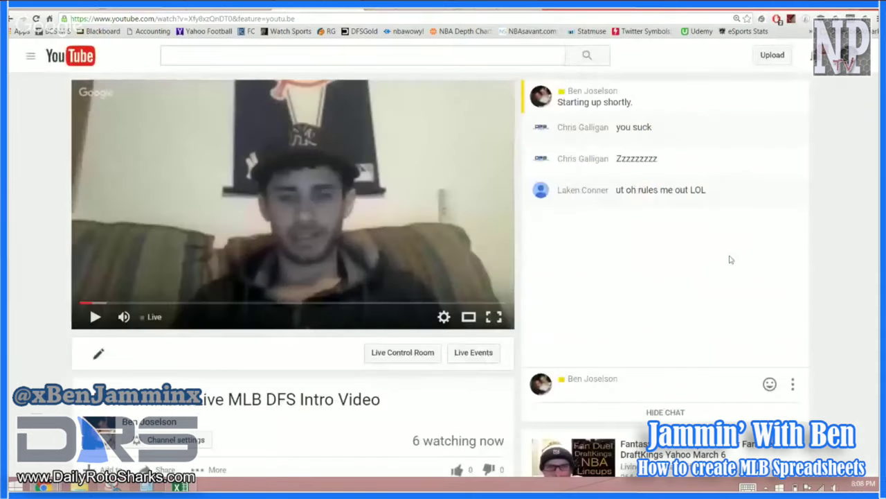
key("ctrl+shift+Tab")
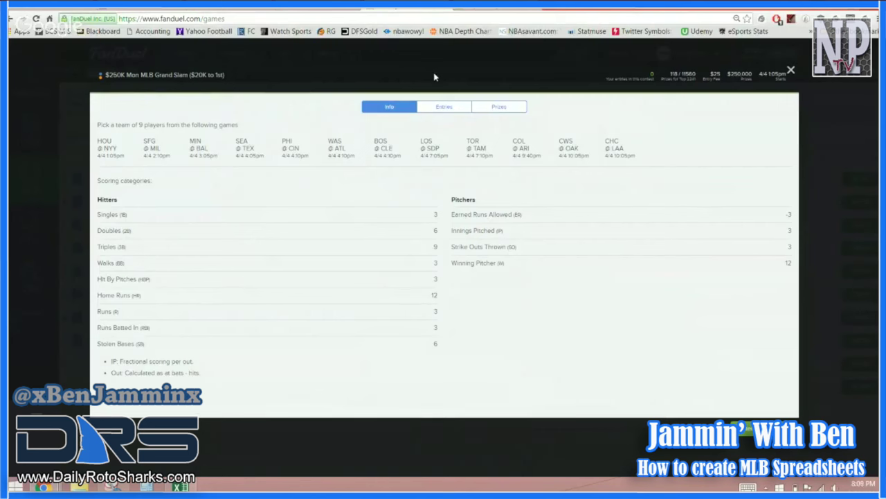
Step: Open the FanGraphs Leaders page and bring the 2015 player batting dashboard into view
left_click(58, 157)
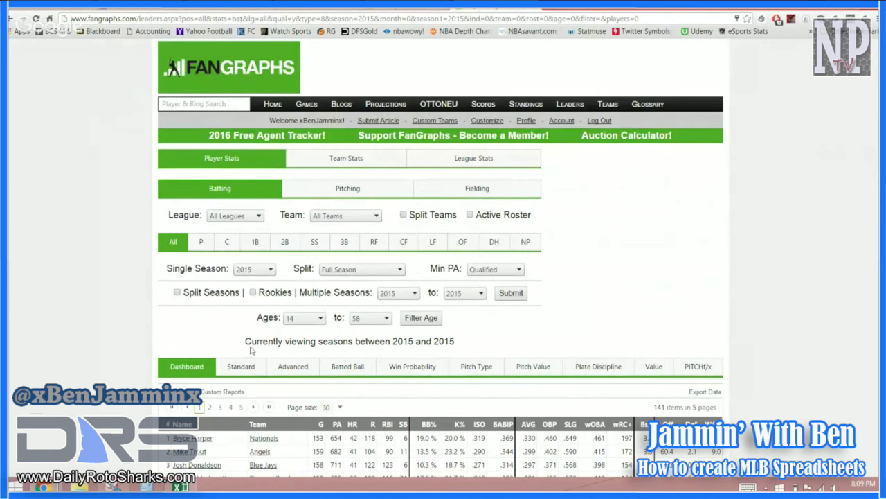
mouse_move(44, 487)
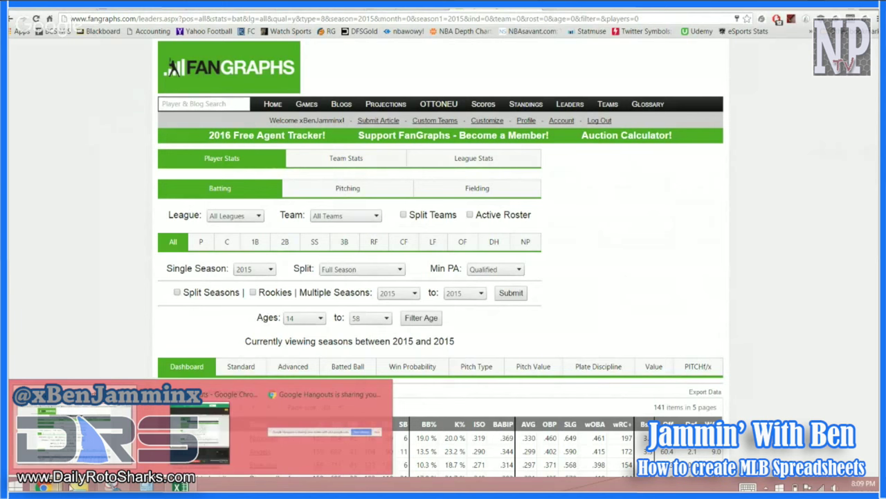
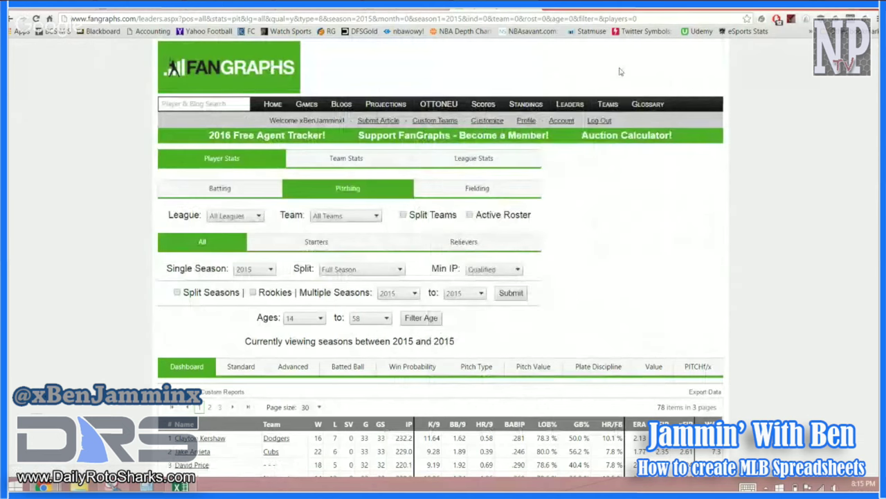
left_click(565, 105)
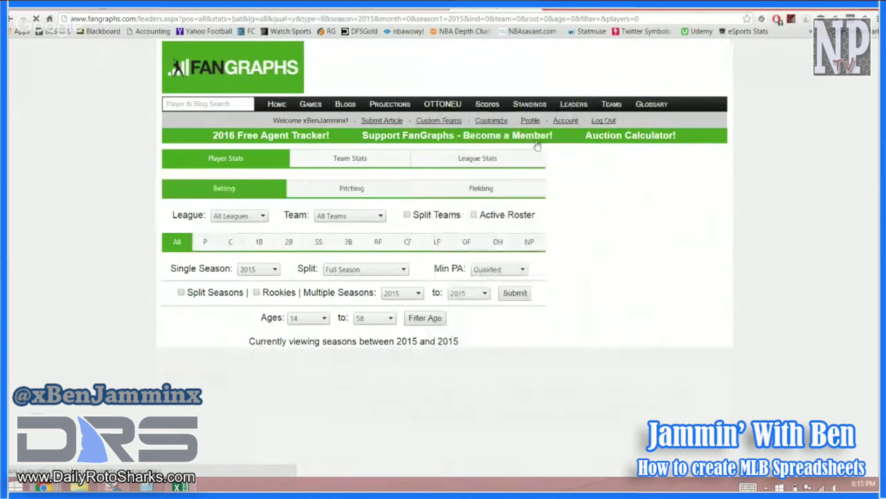
scroll(511, 147, "down", 2)
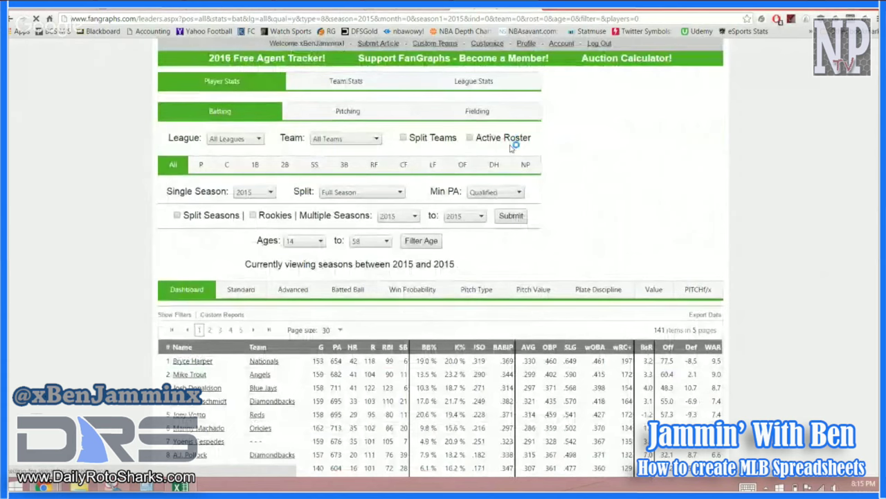
scroll(511, 148, "down", 3)
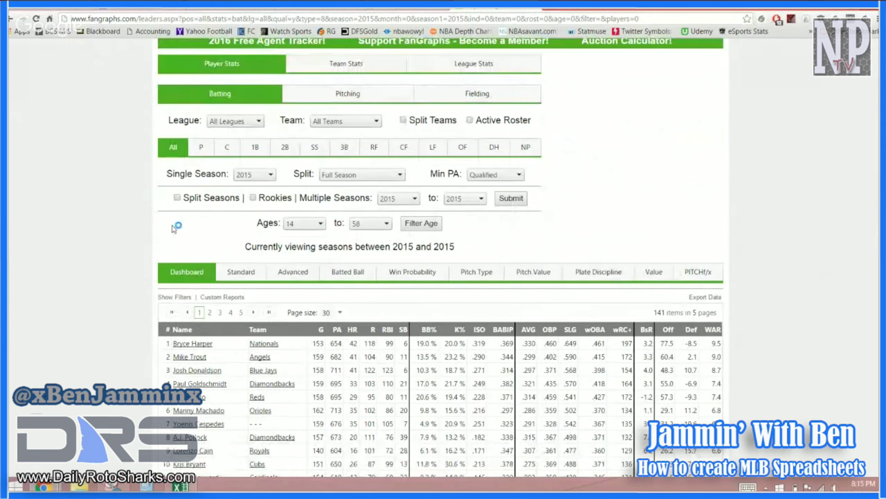
Step: Switch the FanGraphs leaderboard to pitching stats and look through the available Split options
left_click(343, 97)
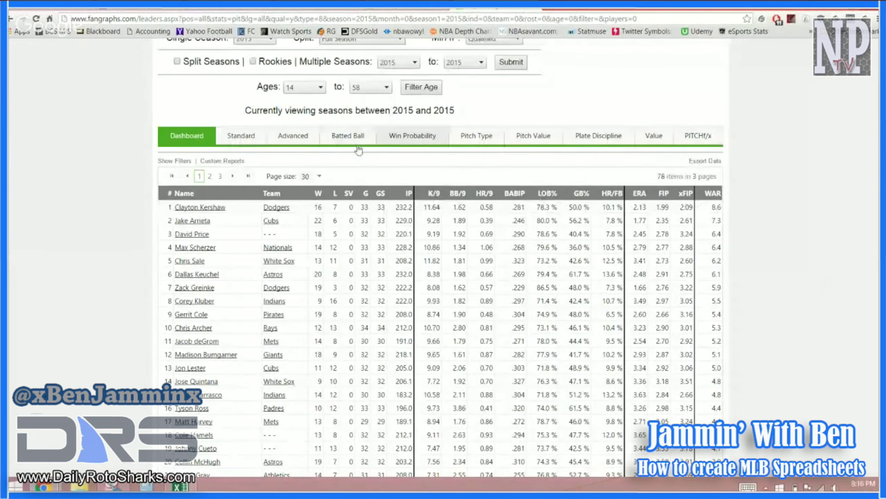
scroll(358, 150, "up", 3)
left_click(360, 193)
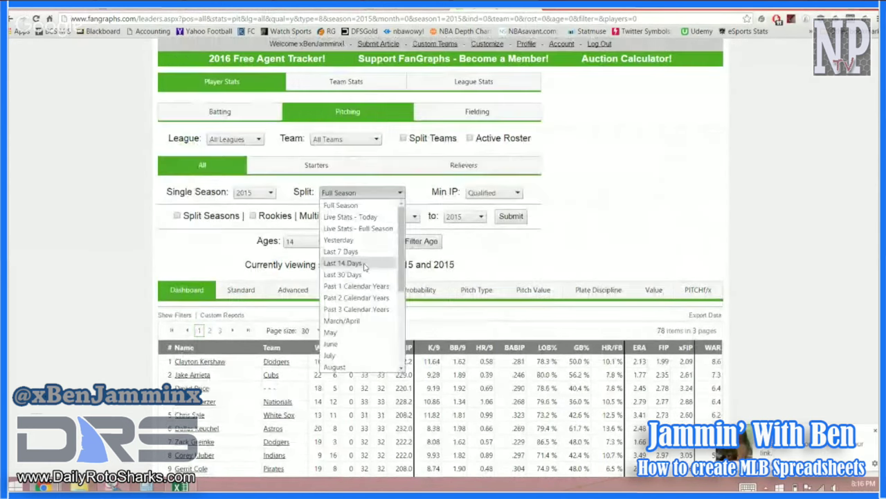
left_click_drag(400, 243, 407, 330)
scroll(385, 326, "down", 1)
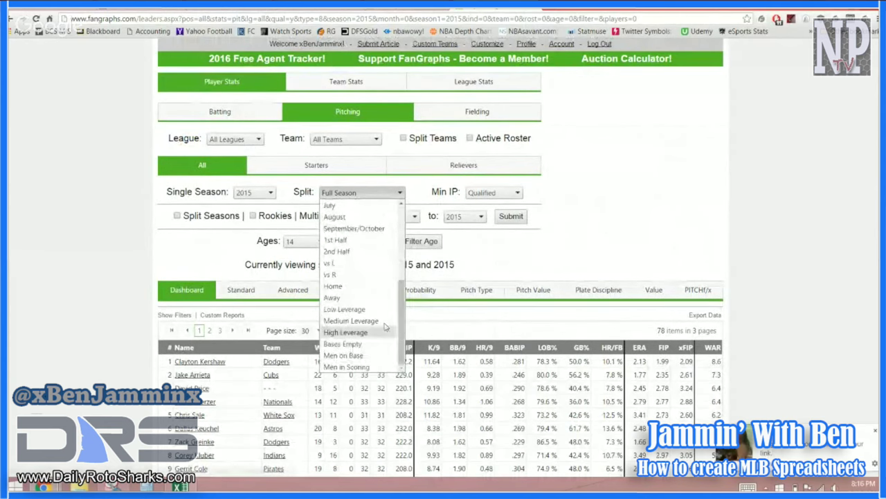
left_click(101, 227)
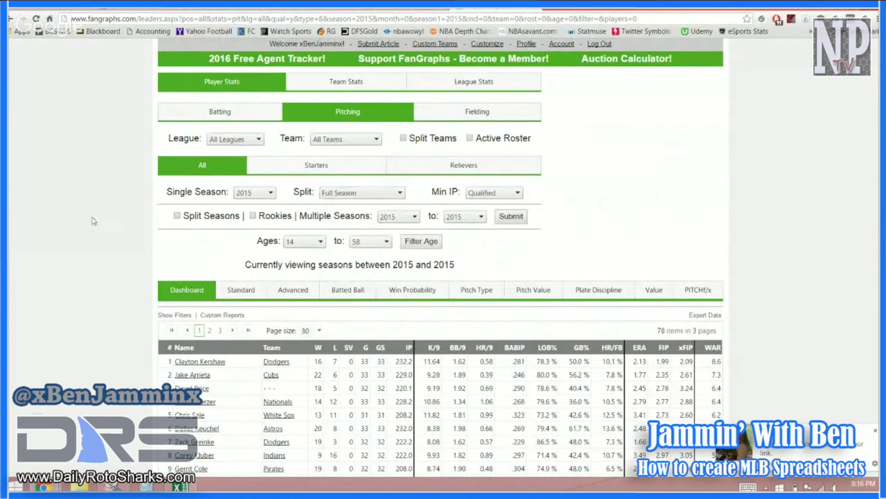
Step: Examine the Custom Leaderboards, Custom Players and saved Custom Reports beneath the pitching table
scroll(94, 220, "down", 1)
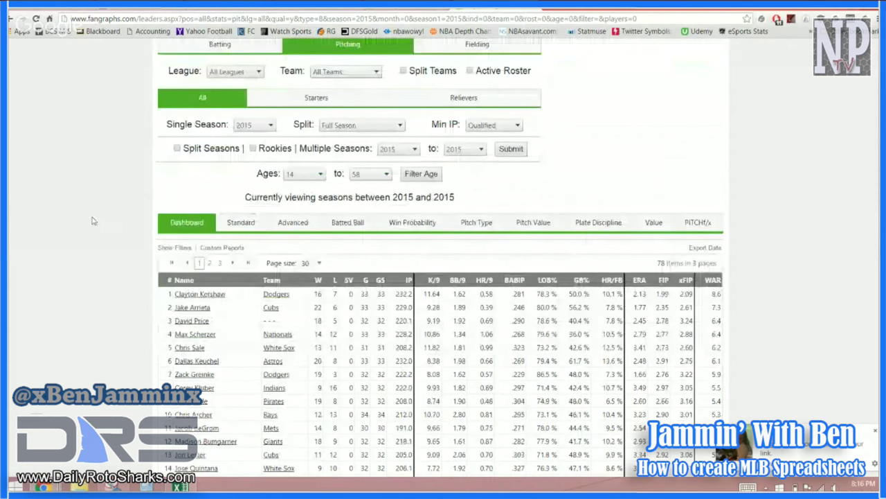
scroll(95, 220, "down", 2)
scroll(94, 220, "down", 3)
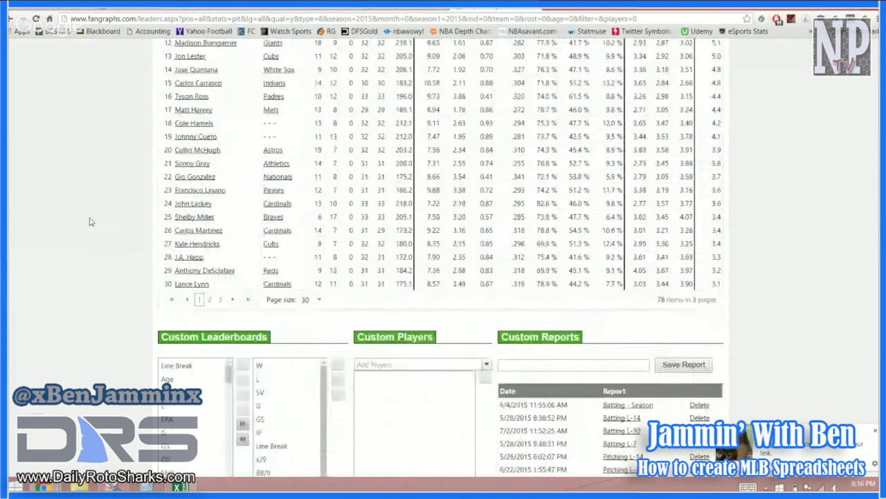
scroll(90, 222, "down", 3)
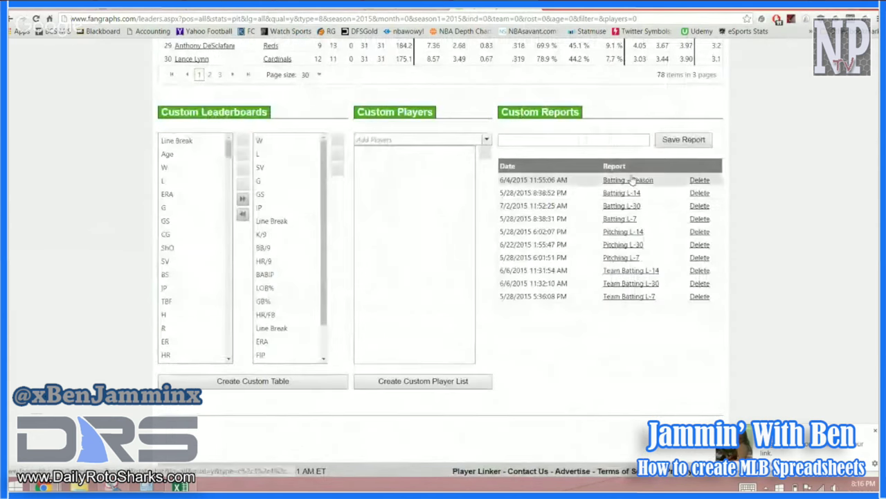
left_click(506, 116)
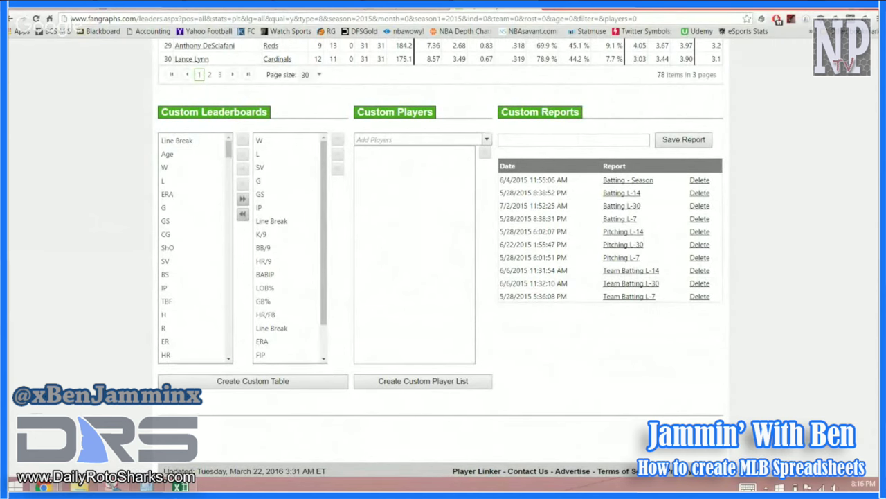
Step: Check the columns in the Excel batter sheet, return to FanGraphs, and compare the pitching dashboard columns with the custom leaderboard's stat lists
key("alt+Tab")
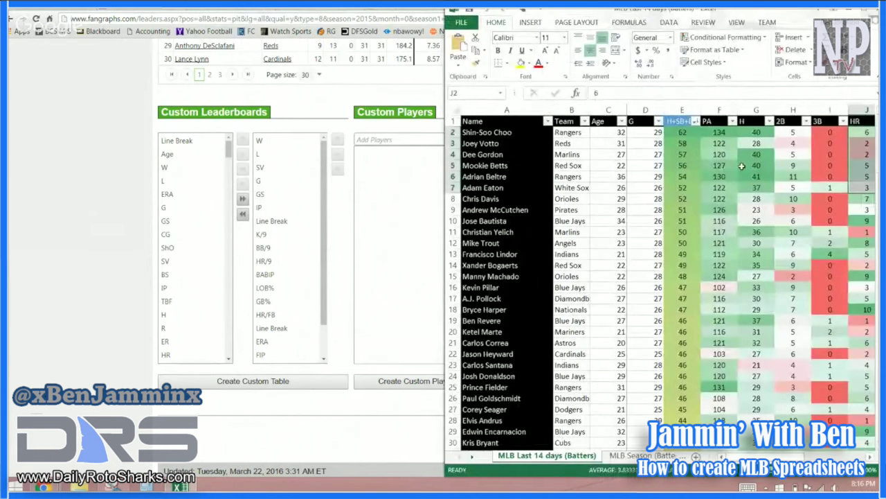
left_click(53, 211)
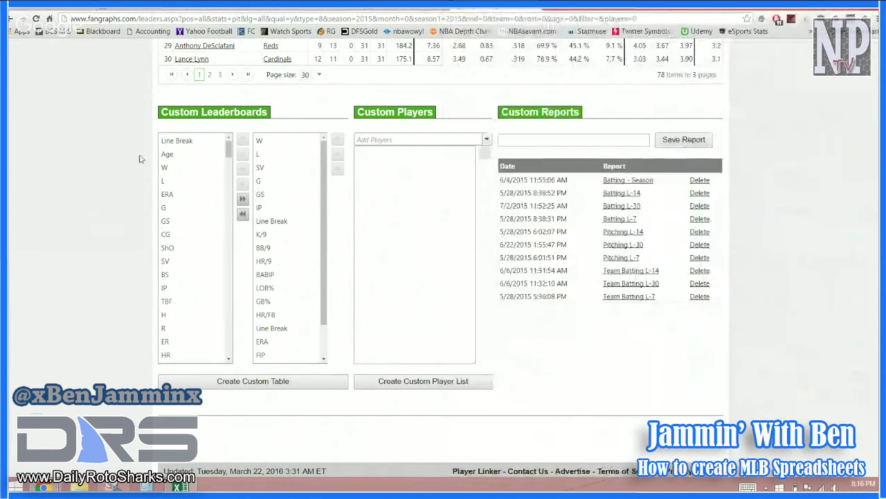
scroll(178, 224, "up", 1)
scroll(179, 224, "up", 5)
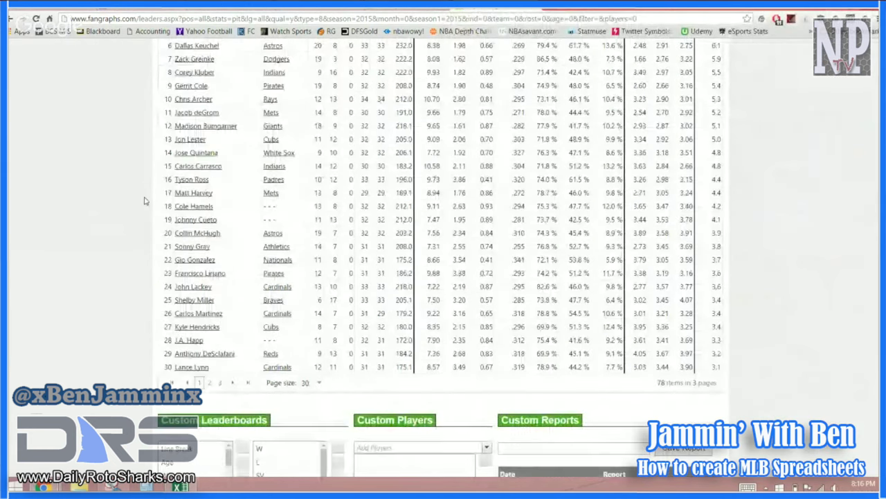
scroll(145, 201, "up", 3)
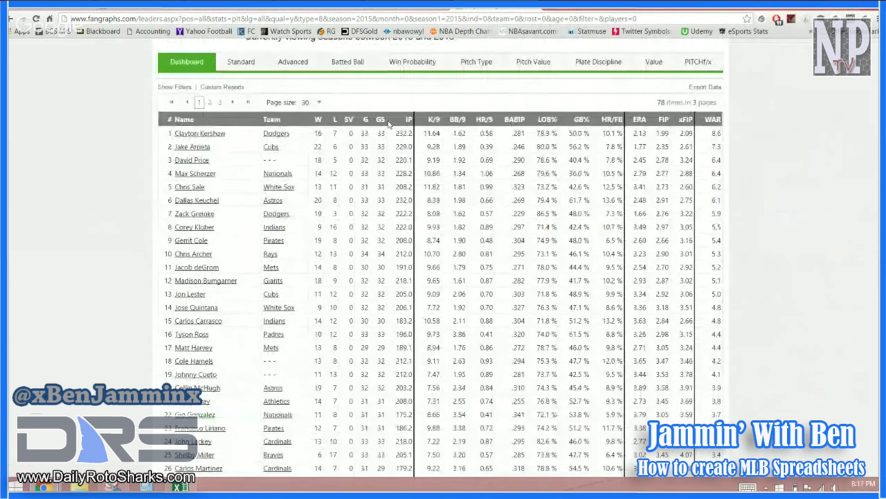
scroll(105, 235, "down", 3)
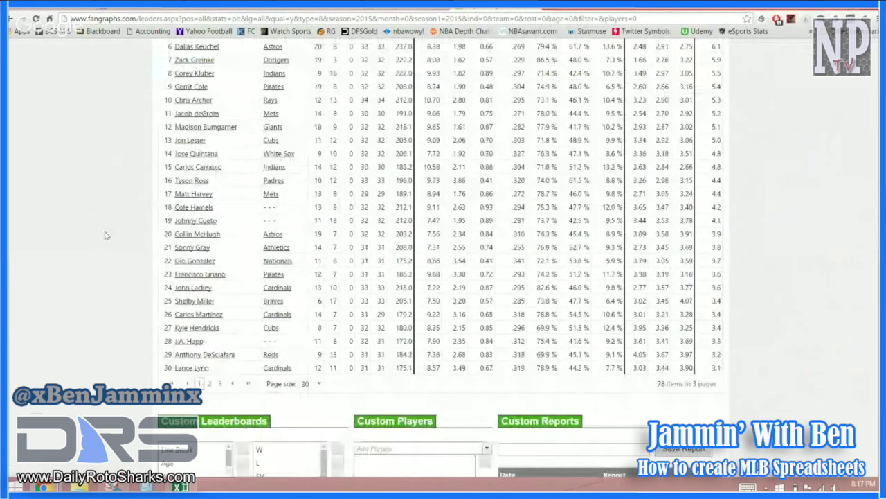
scroll(105, 235, "down", 6)
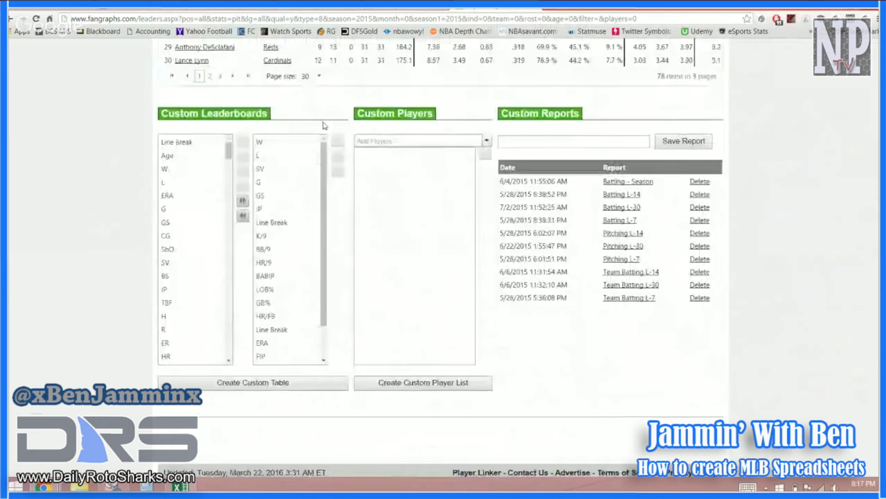
Step: Enlarge the FanGraphs page to 150% with the custom leaderboards and reports sections in view
scroll(323, 125, "up", 2)
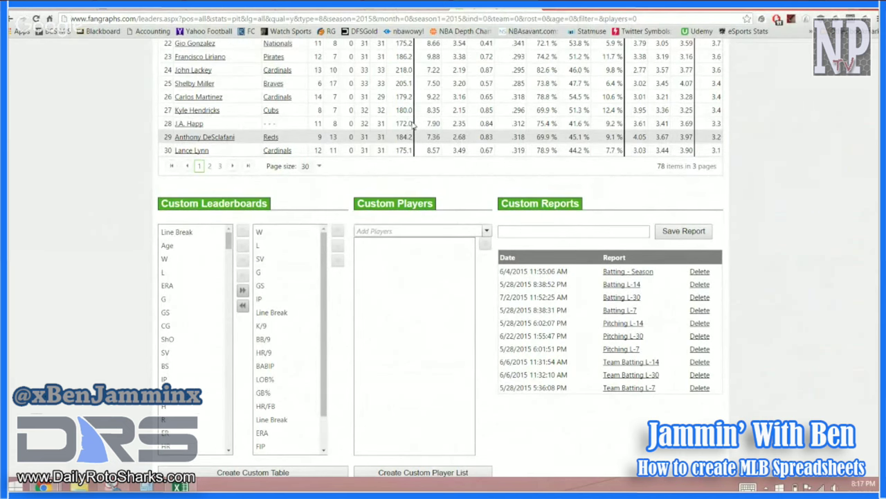
scroll(136, 192, "up", 1)
key("ctrl+plus")
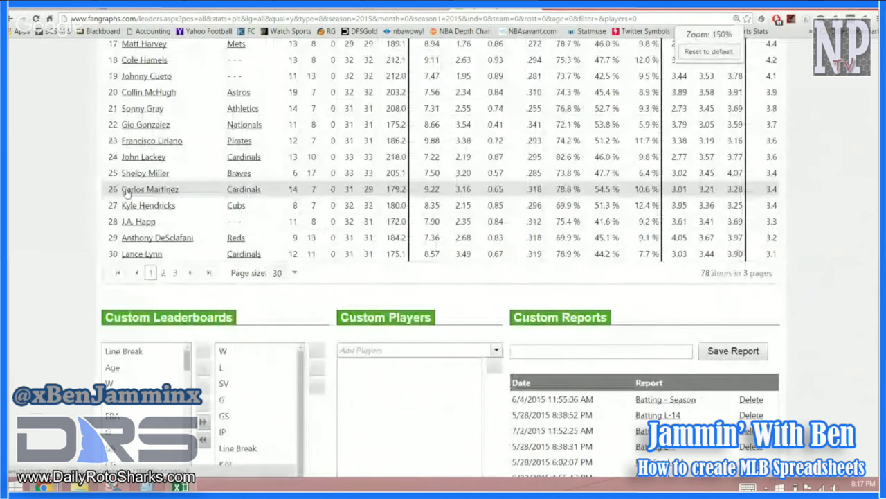
Step: Enlarge the FanGraphs page further and examine the pitching dashboard's columns and the filters above the table
key("ctrl+plus")
scroll(303, 162, "up", 5)
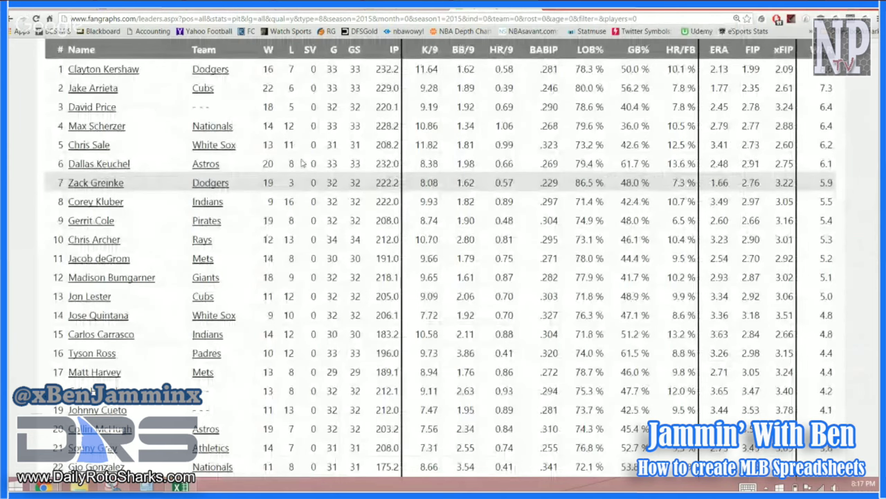
scroll(302, 162, "up", 3)
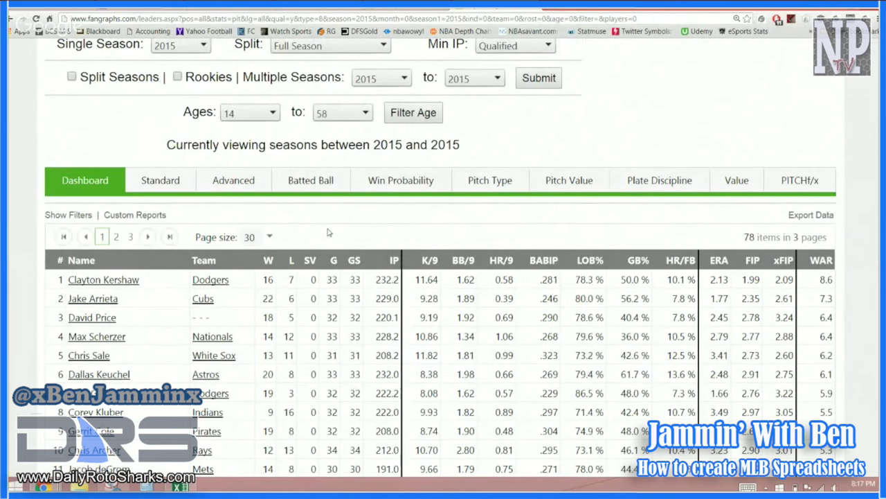
scroll(329, 232, "up", 3)
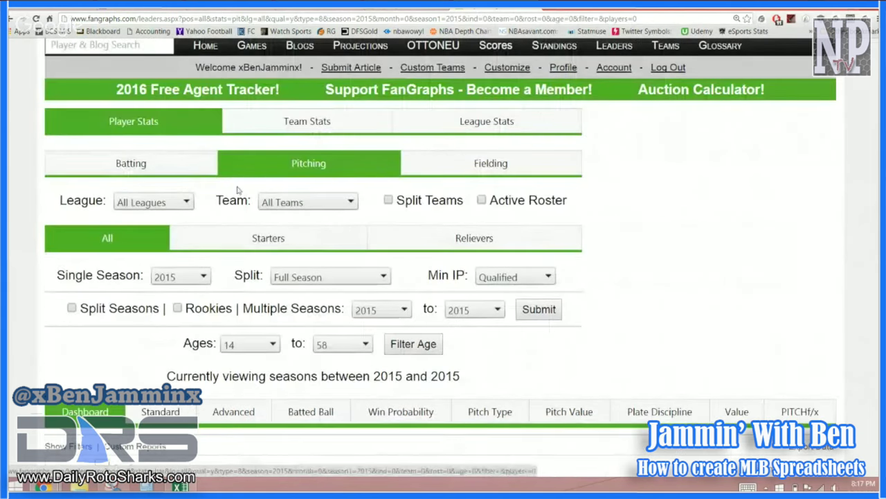
scroll(237, 189, "down", 4)
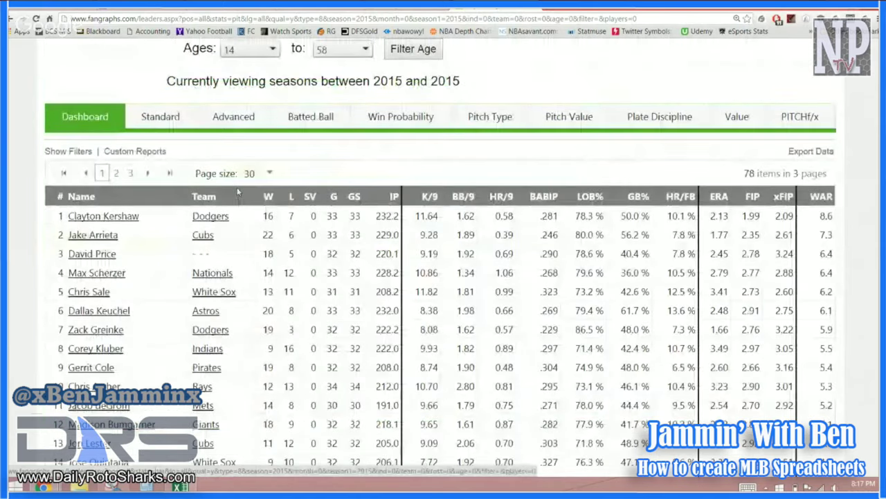
Step: Switch to Excel, review the Position column in the MLB Season (Batters) sheet and the Last 14 days sheet, and return to FanGraphs
key("alt+Tab")
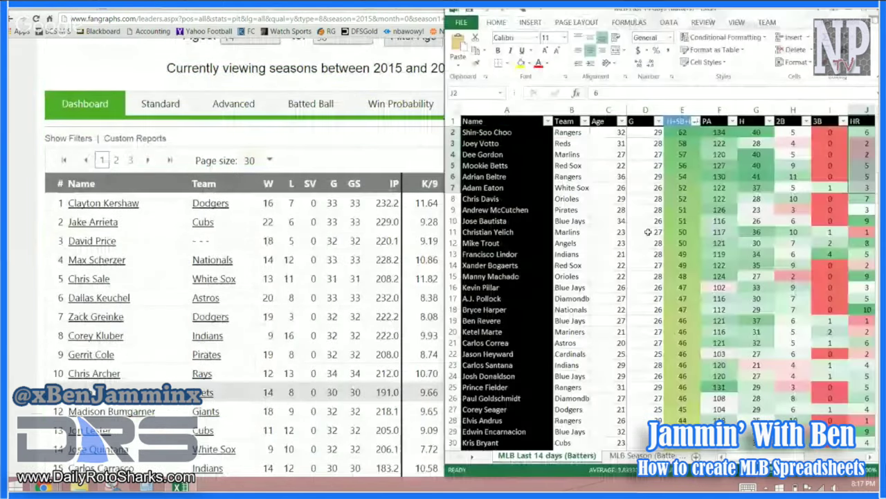
key("ctrl+Page_Down")
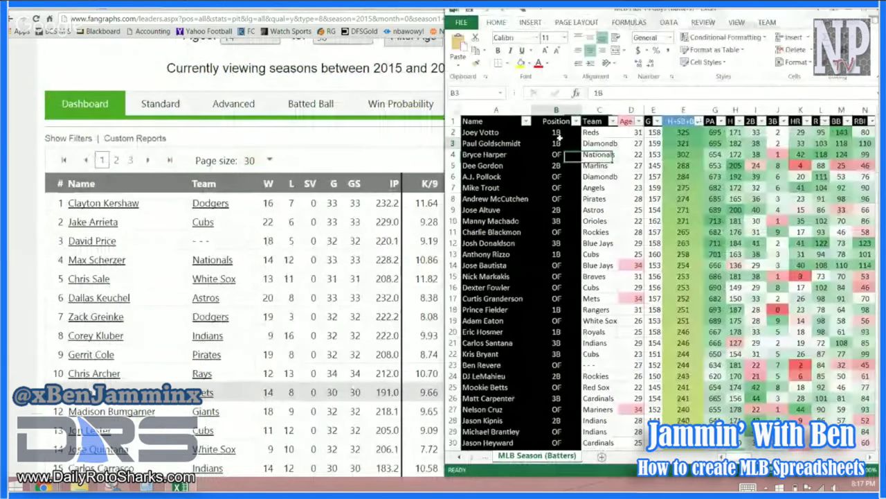
left_click_drag(557, 143, 556, 397)
key("ctrl+Page_Up")
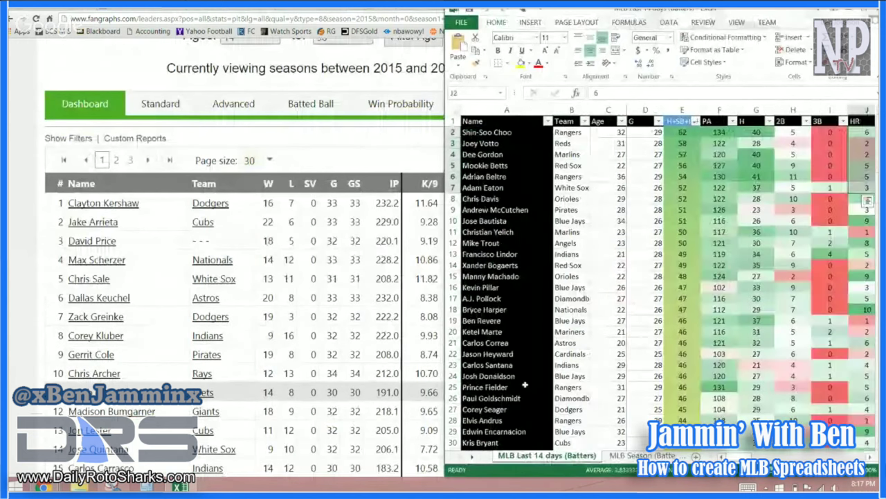
left_click(207, 149)
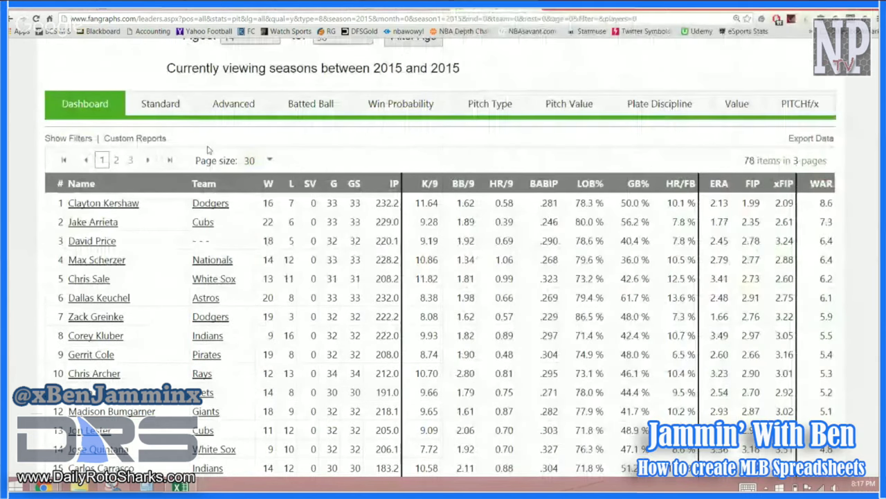
Step: Restore the normal page zoom and, in Custom Leaderboards, select WAR among the chosen stats and HLD among the available stats
scroll(353, 247, "down", 6)
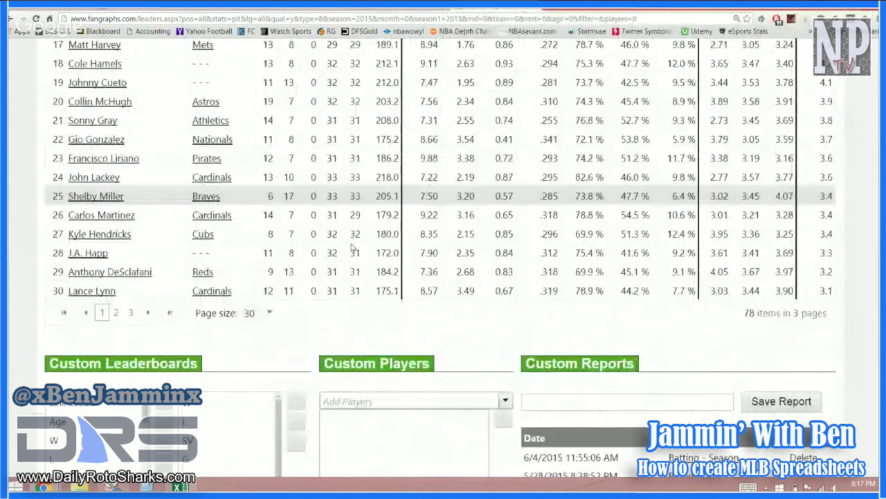
key("ctrl+minus")
scroll(351, 222, "up", 9)
key("ctrl+minus")
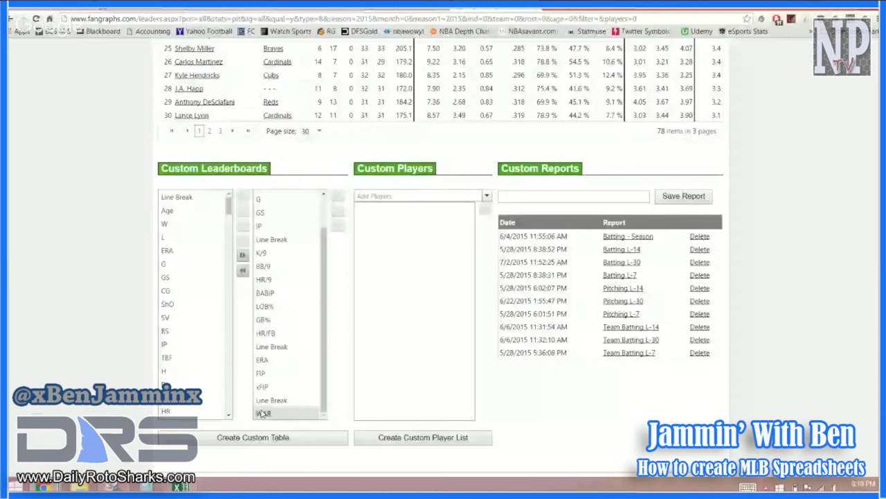
left_click(263, 413)
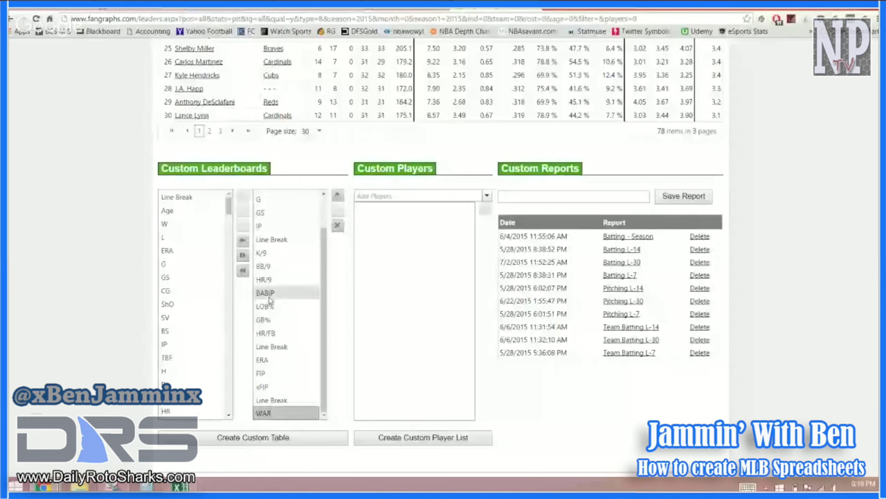
left_click_drag(228, 205, 228, 313)
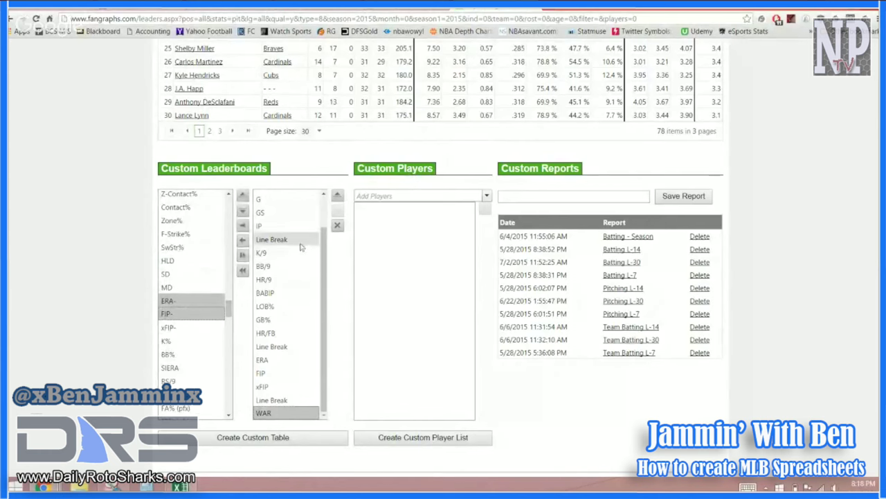
left_click(185, 301)
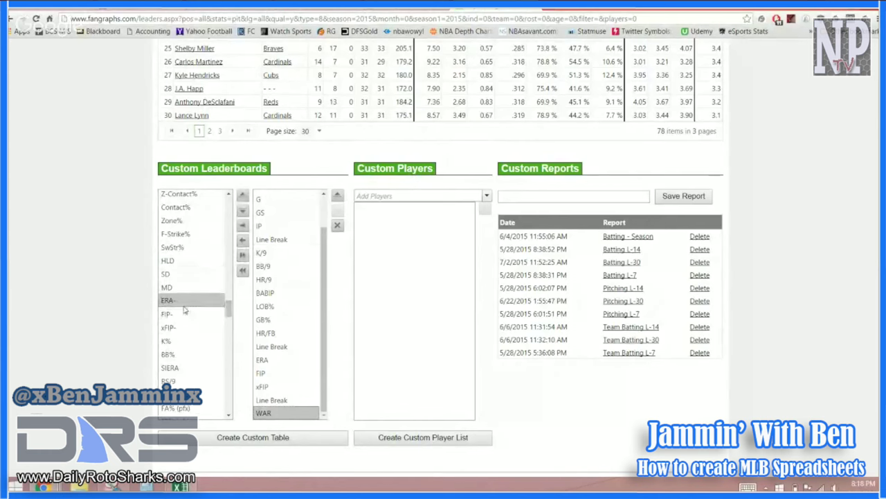
left_click(193, 261)
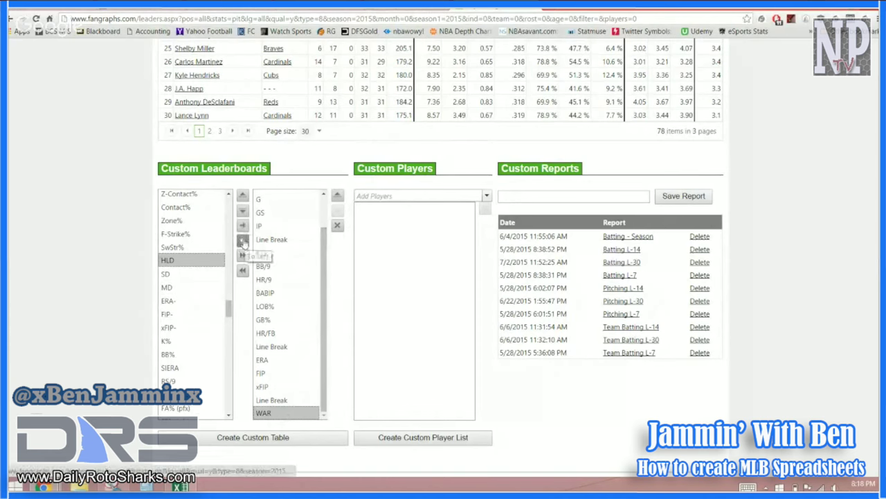
Step: Remove WAR from the custom leaderboard's chosen stats
left_click(286, 400)
left_click(284, 412)
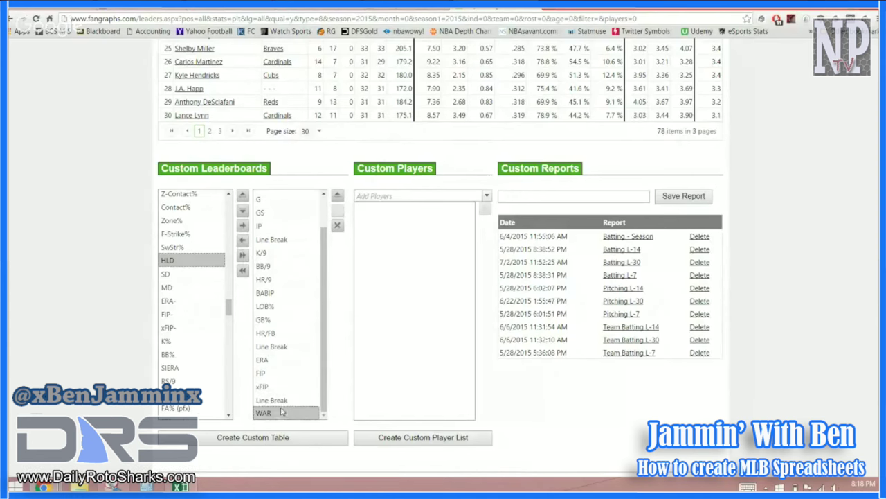
scroll(312, 289, "down", 1)
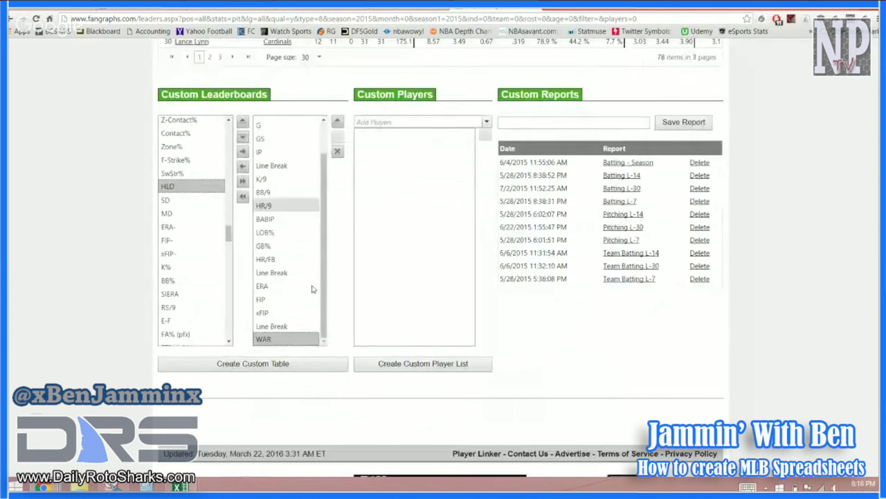
key("Up")
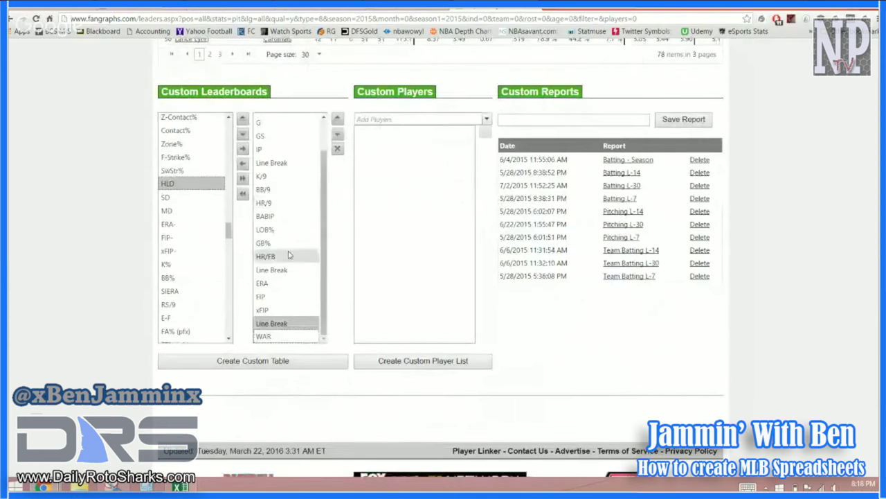
left_click(337, 151)
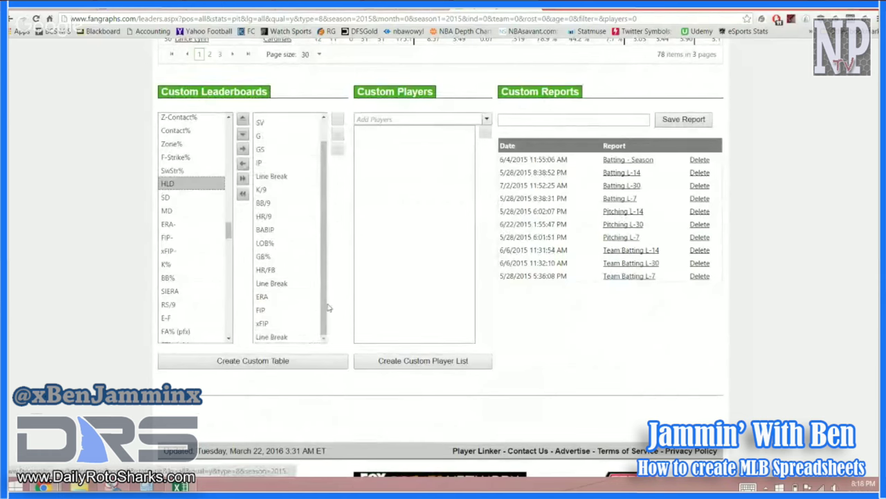
Step: Add HLD and Hard% to the custom leaderboard's chosen stats, and take HLD back out
scroll(293, 204, "up", 1)
left_click(292, 204)
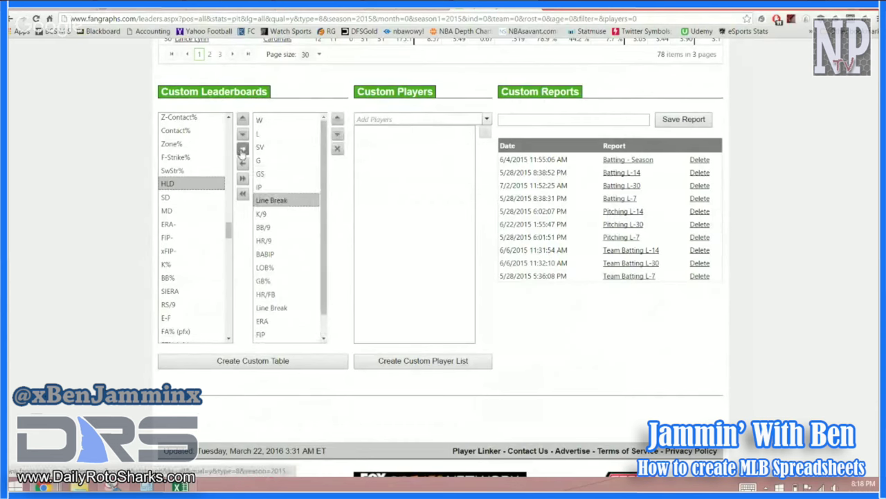
left_click(277, 214)
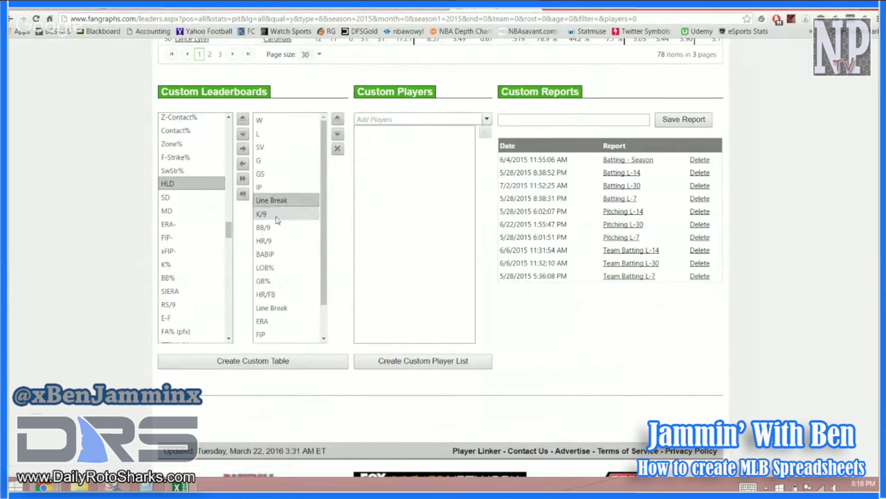
scroll(284, 252, "down", 1)
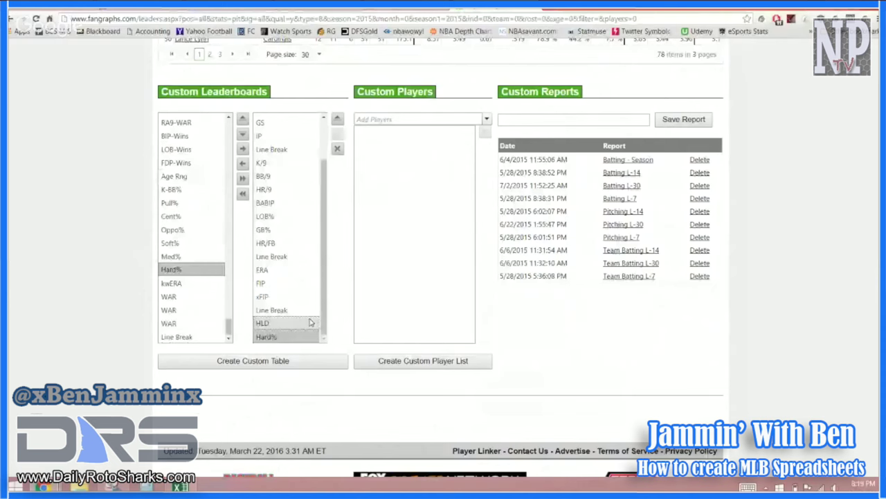
left_click_drag(311, 322, 222, 261)
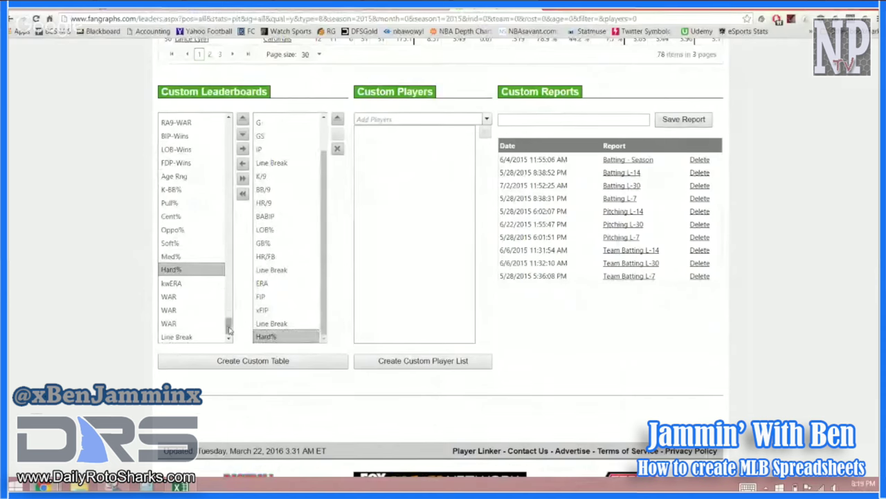
Step: Add O-Contact% (pfx) and Z-Contact% (pfx) to the custom leaderboard's chosen stats
left_click_drag(229, 330, 229, 318)
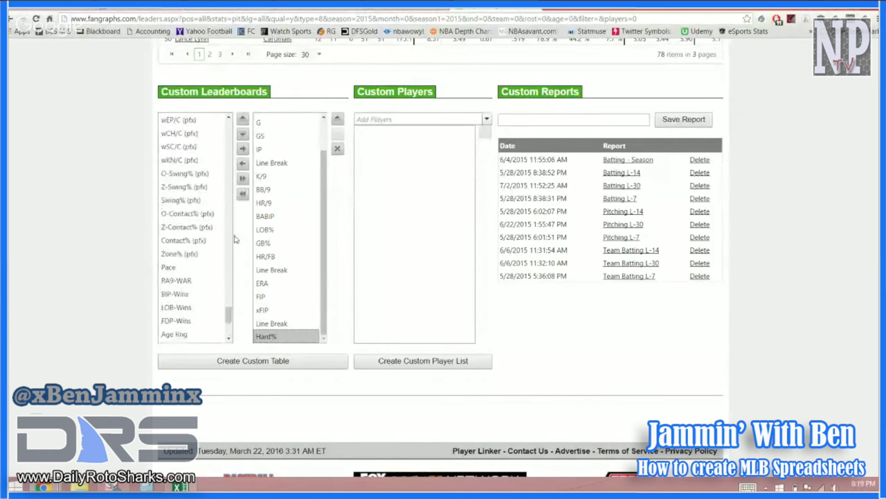
left_click(198, 216)
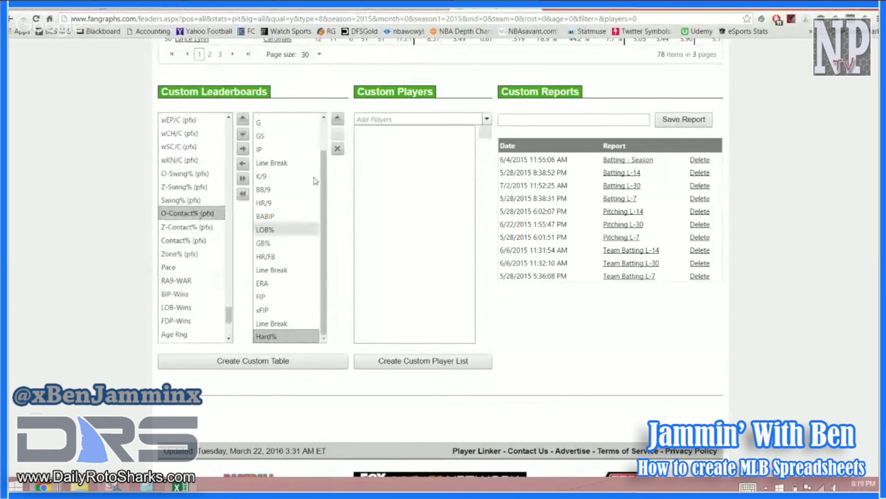
left_click(195, 229)
scroll(289, 283, "down", 2)
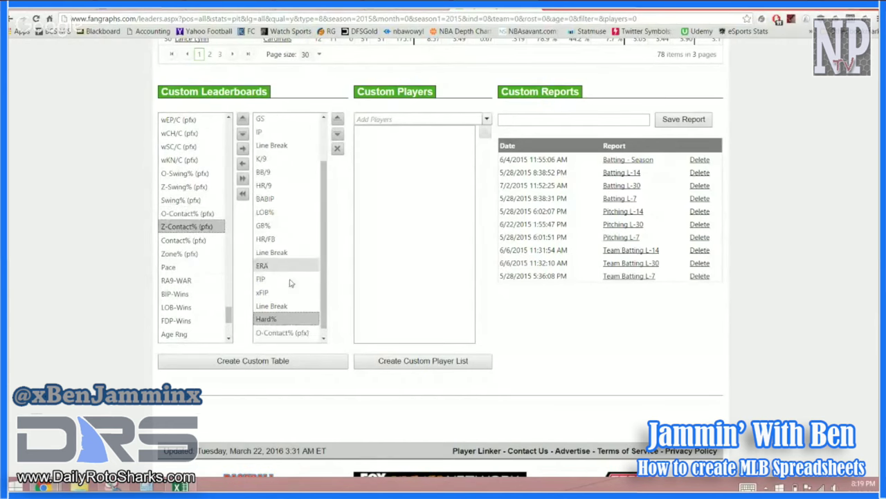
Step: Create the custom pitching table from the chosen stats and bring its results into view
scroll(485, 239, "up", 1)
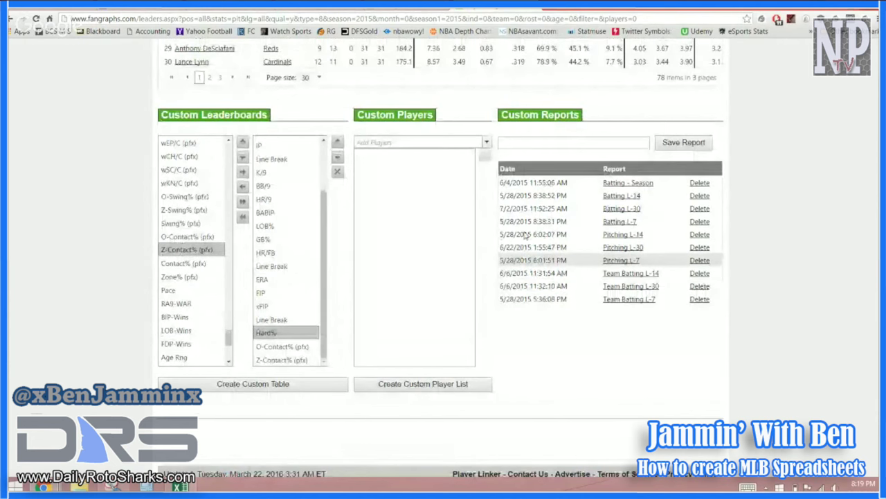
scroll(751, 255, "up", 8)
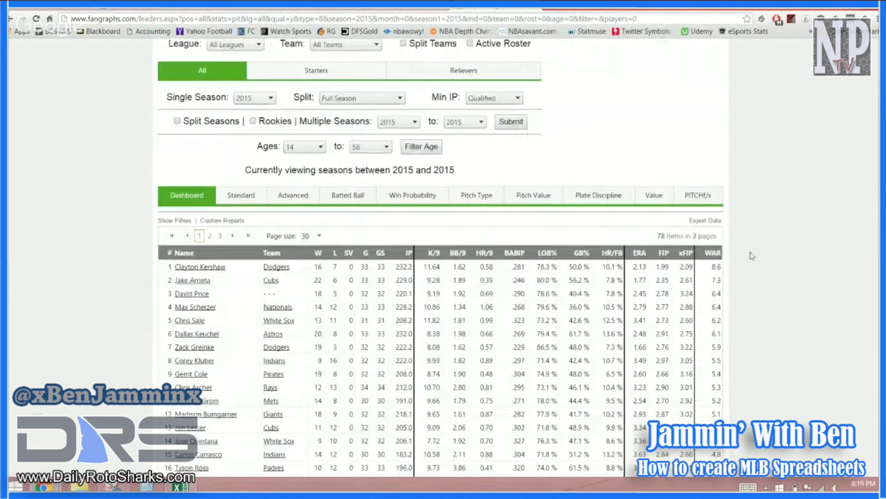
scroll(263, 360, "down", 5)
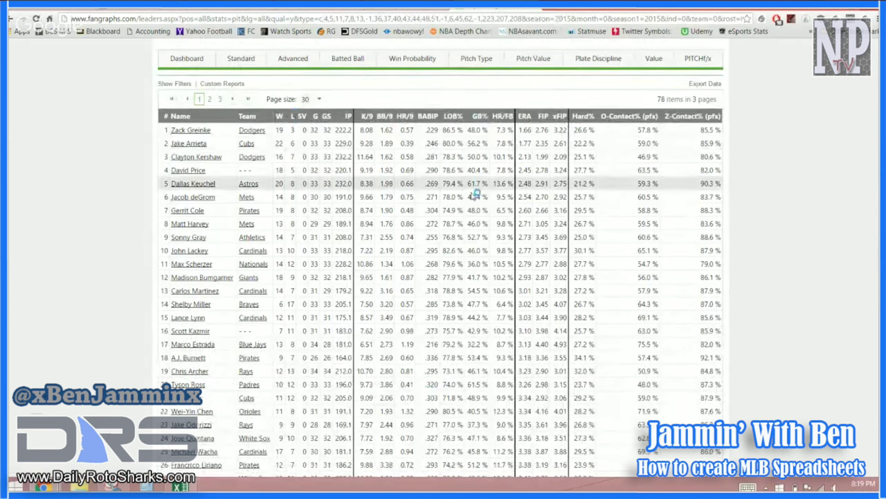
Step: Export the custom pitching table's data and open the downloaded FanGraphs Leaderboard file in a maximized Excel window
mouse_move(706, 84)
left_mouse_down()
mouse_move(723, 91)
mouse_move(699, 84)
left_mouse_up()
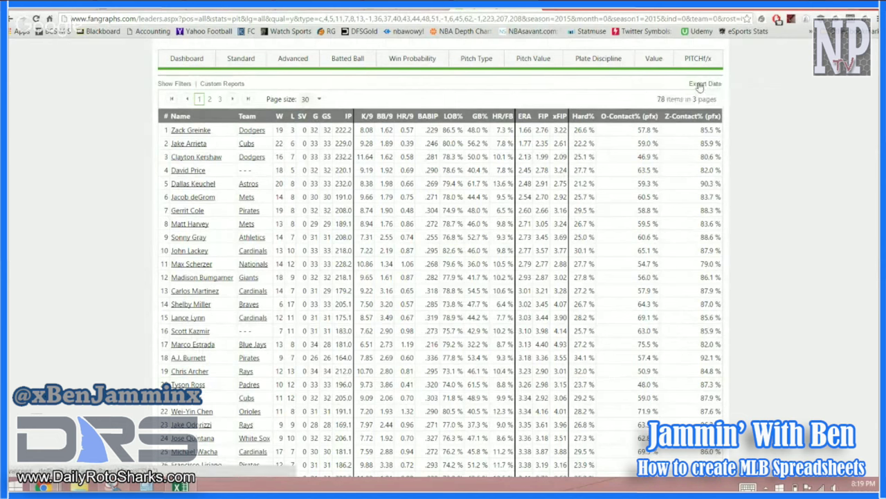
left_click(700, 85)
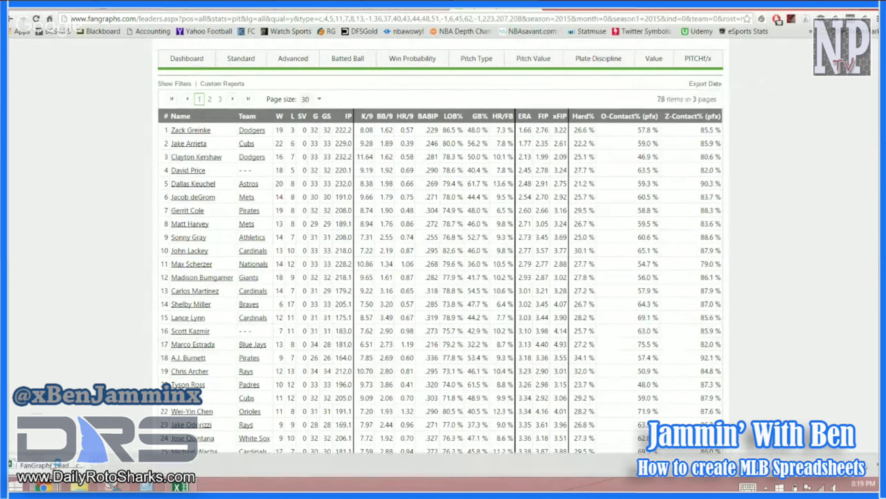
left_click(54, 467)
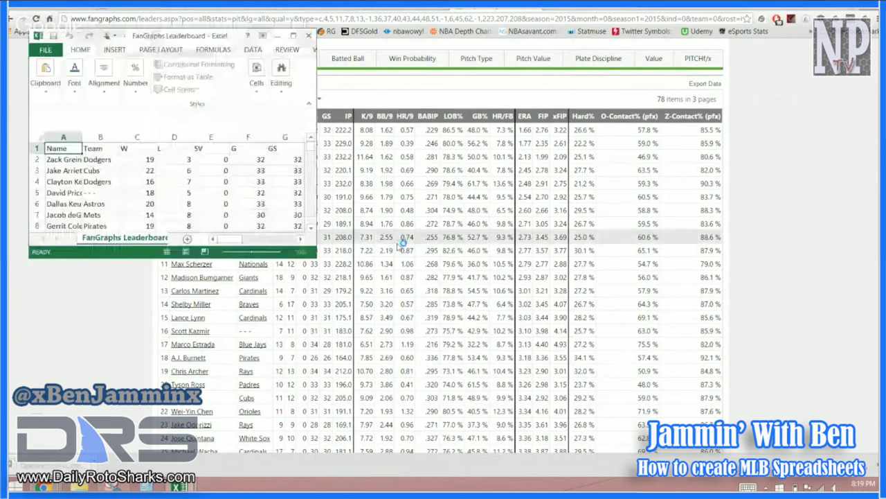
left_click(292, 36)
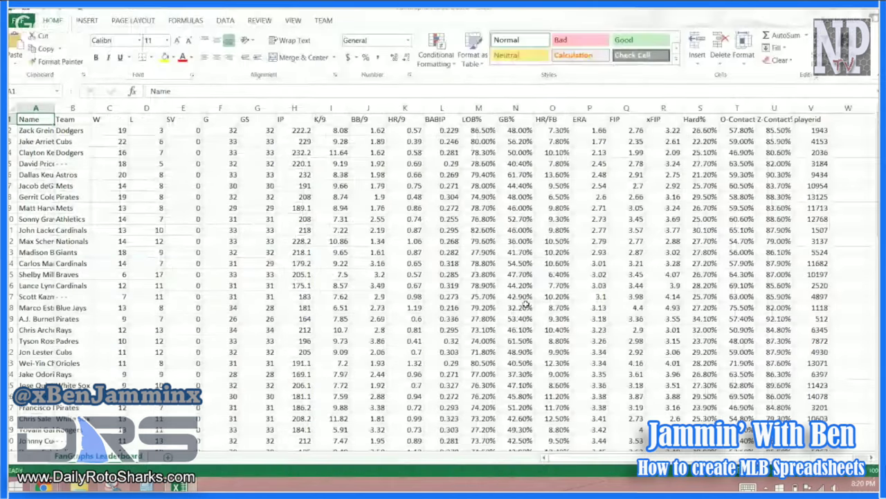
Step: Return to the FanGraphs custom reports and open the saved Pitching L-30 report
left_click(406, 197)
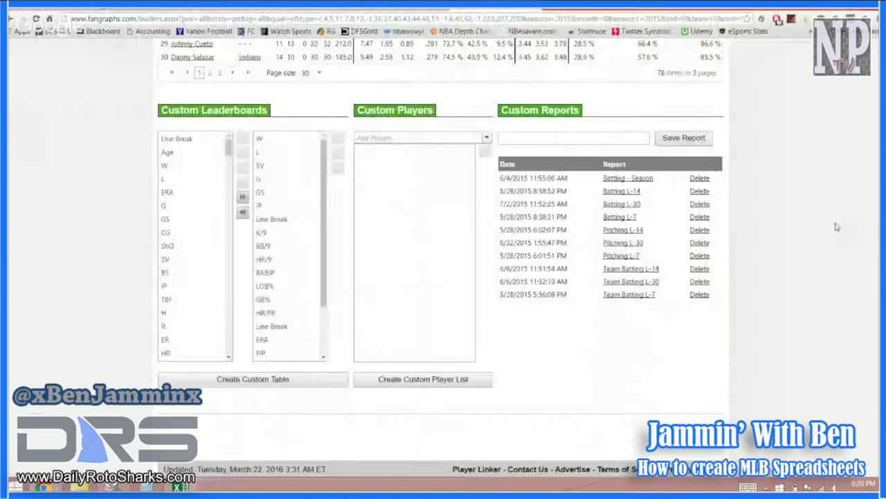
left_click(638, 247)
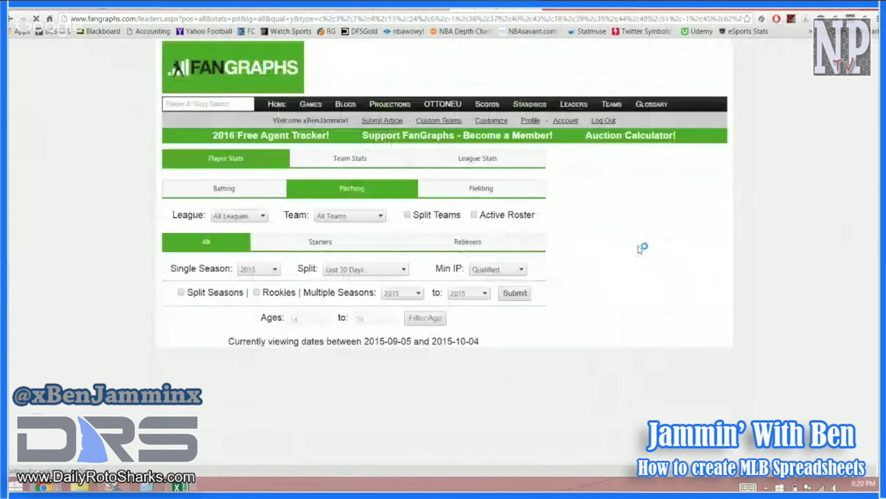
scroll(629, 250, "down", 1)
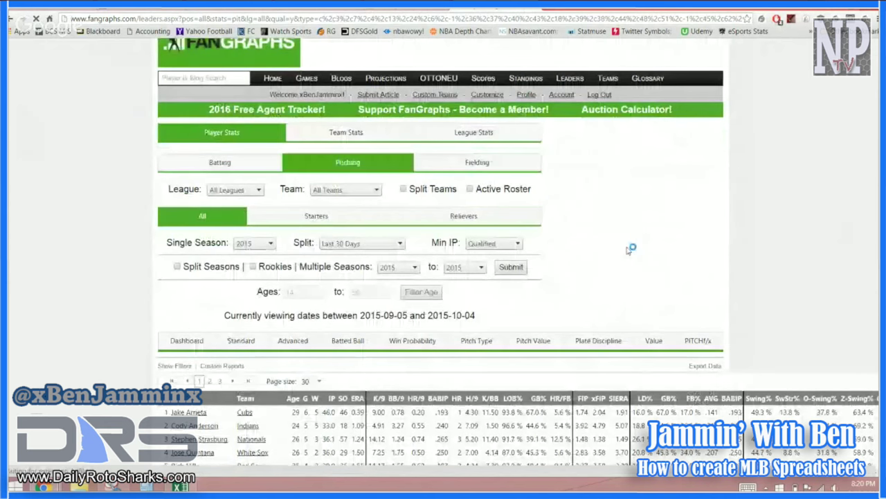
Step: Export the Pitching L-30 report's data and bring up the downloaded FanGraphs Leaderboard (1) file in a maximized Excel window
scroll(630, 250, "down", 3)
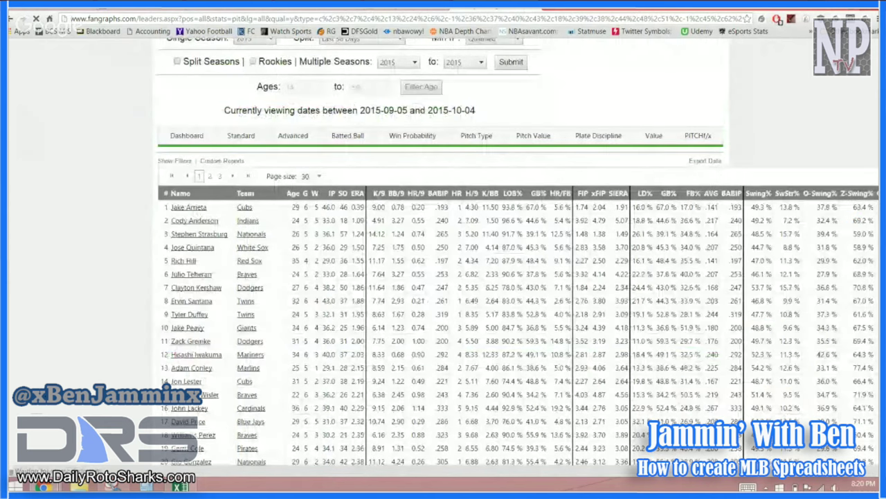
key("ctrl+Tab")
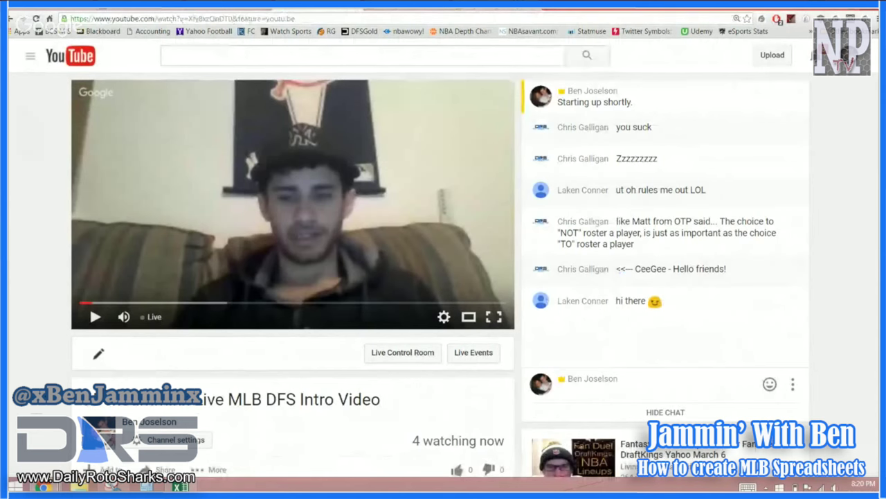
key("ctrl+Tab")
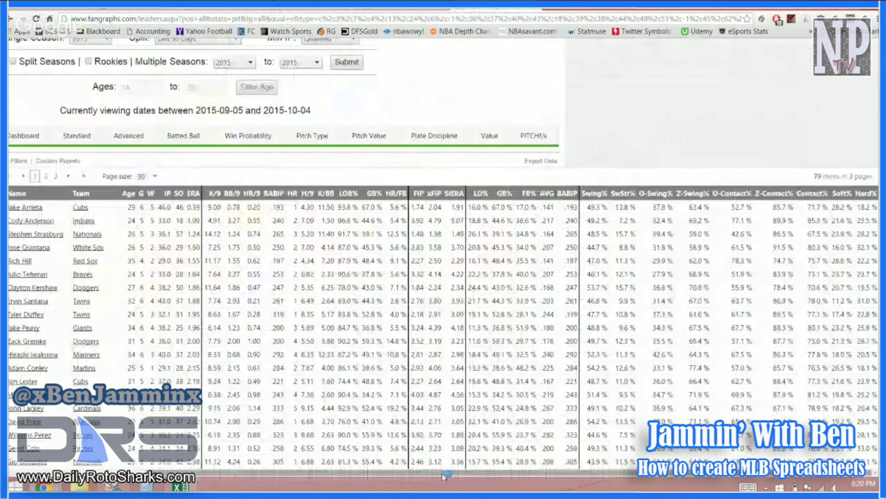
left_click_drag(444, 477, 414, 476)
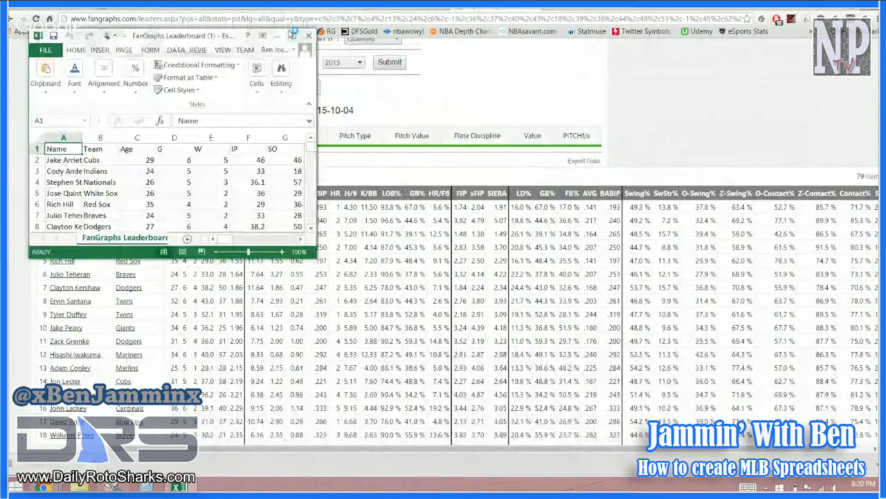
key("alt+Tab")
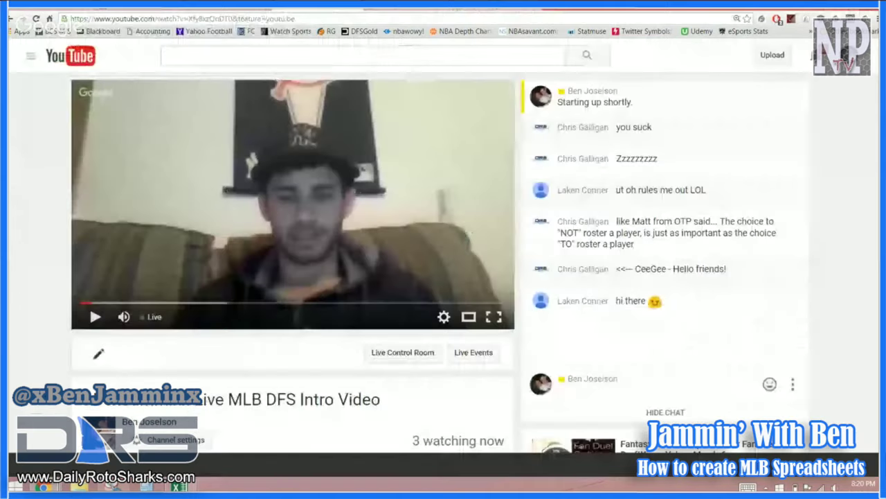
key("ctrl+Tab")
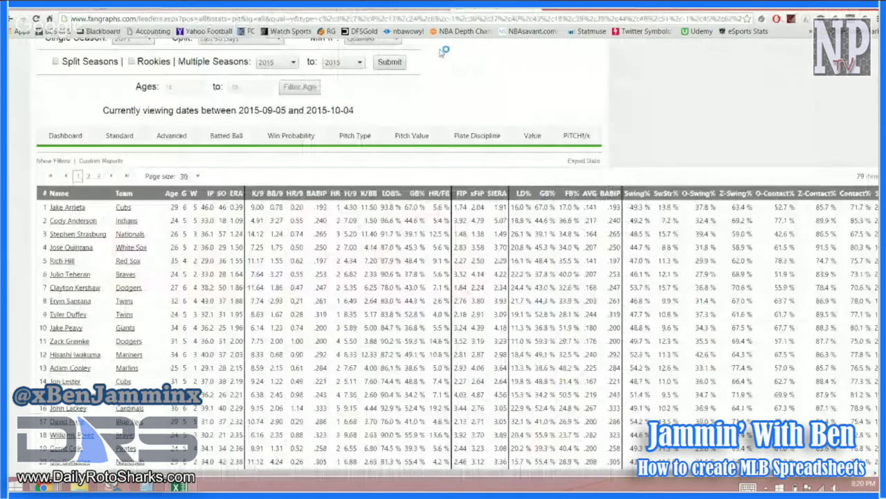
mouse_move(181, 468)
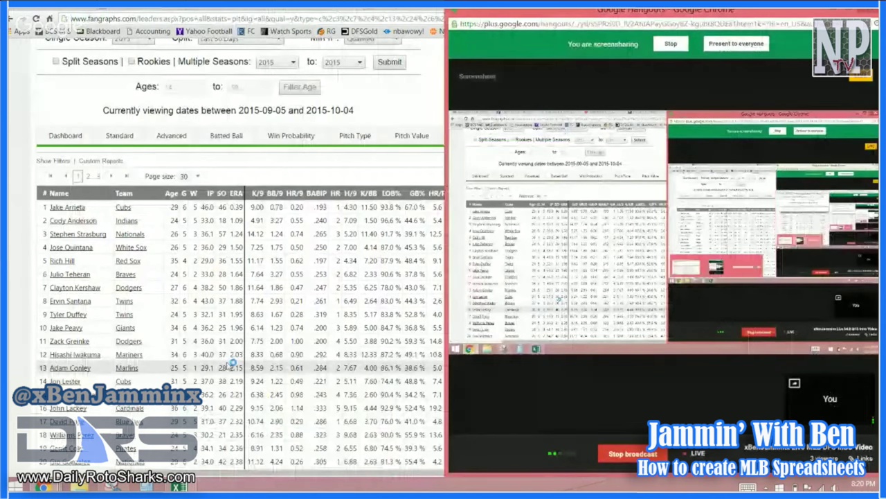
left_click(234, 362)
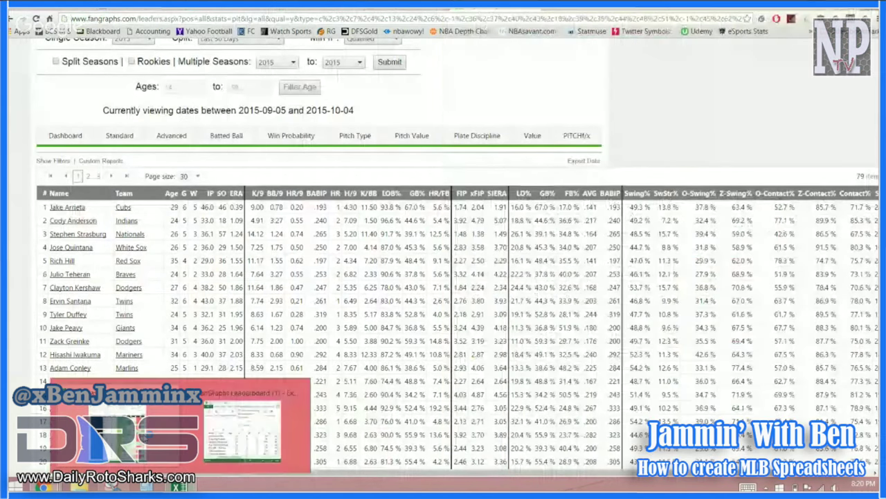
left_click(178, 486)
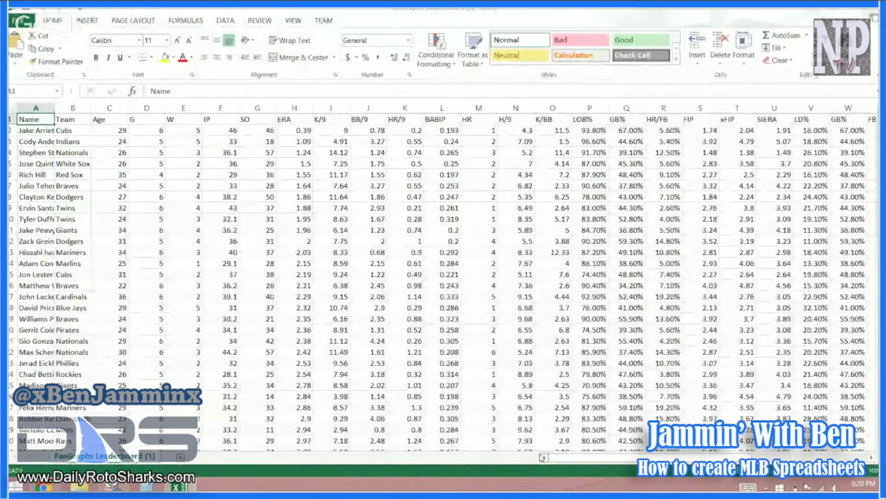
Step: Examine the ERA, K/9, BB/9, HR/9 and BABIP columns of the exported pitching data
left_click_drag(543, 457, 609, 459)
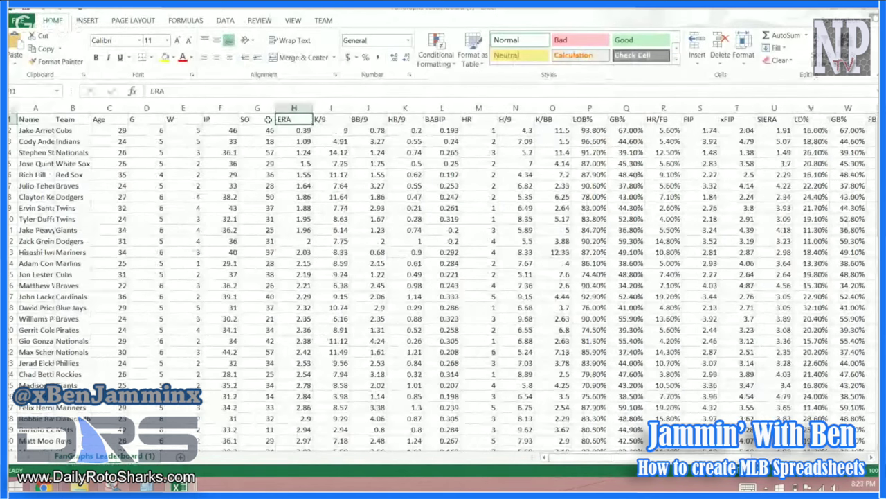
mouse_move(337, 119)
left_mouse_down()
mouse_move(337, 346)
mouse_move(338, 119)
left_mouse_up()
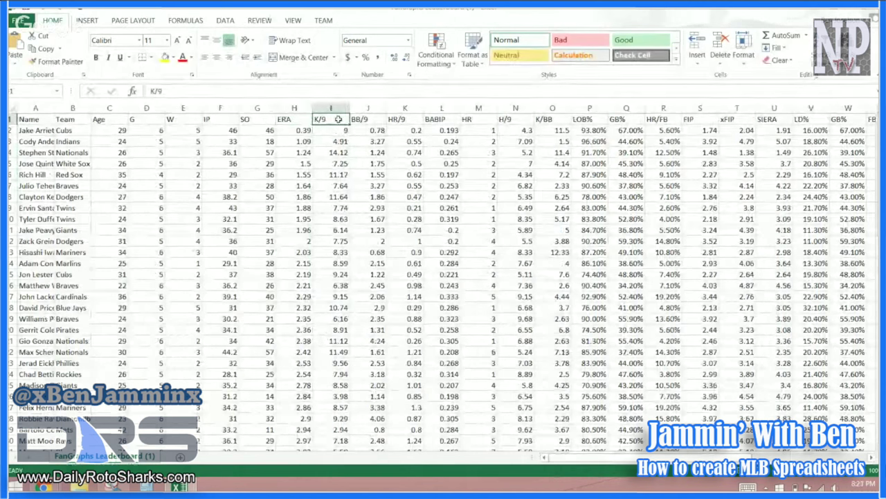
left_click_drag(55, 107, 53, 107)
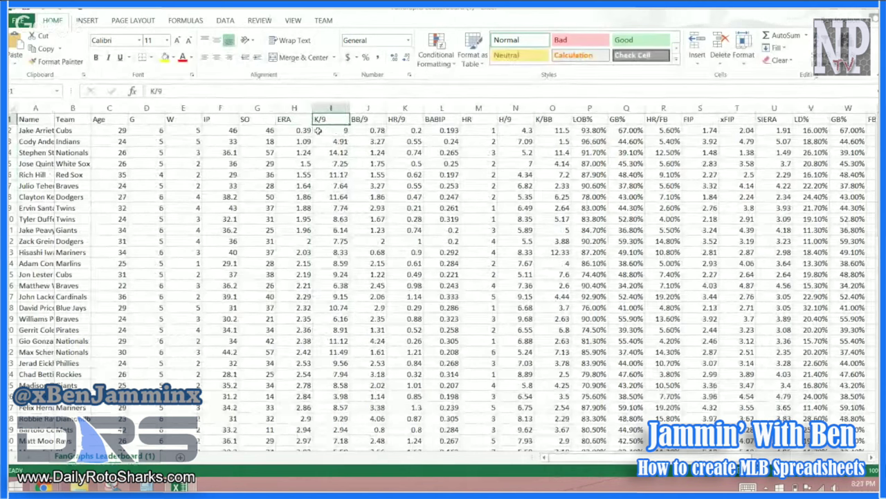
left_click_drag(333, 131, 332, 363)
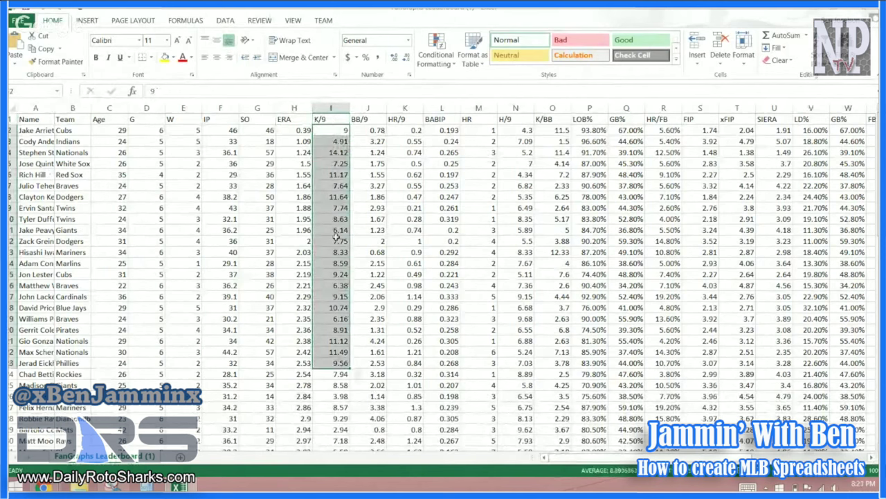
left_click_drag(368, 130, 368, 346)
left_click_drag(400, 120, 405, 343)
left_click_drag(441, 120, 442, 331)
left_click(440, 119)
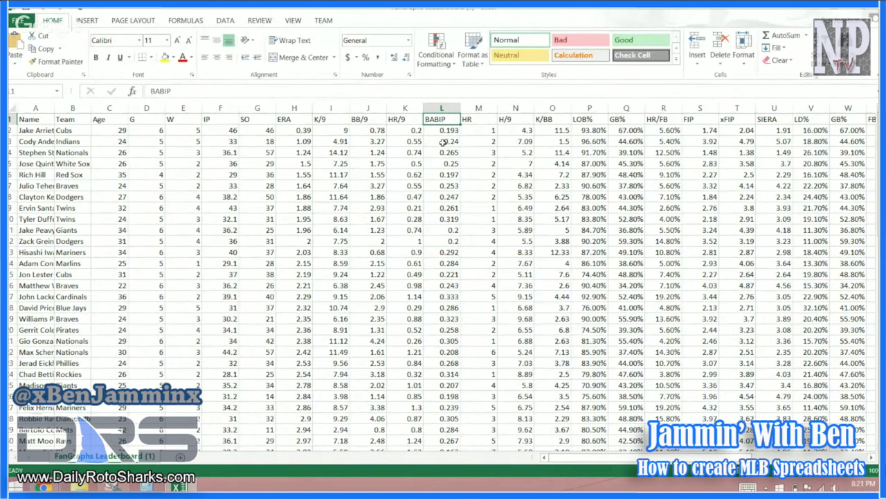
left_click_drag(442, 119, 446, 392)
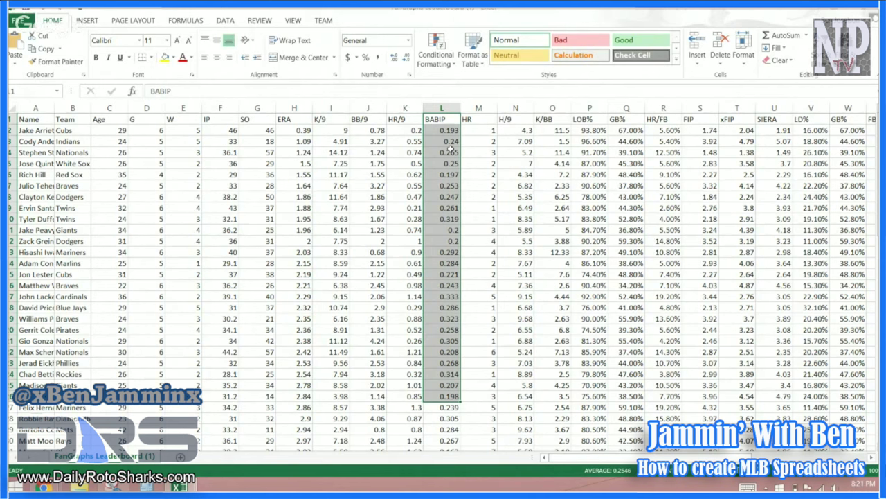
left_click(449, 132)
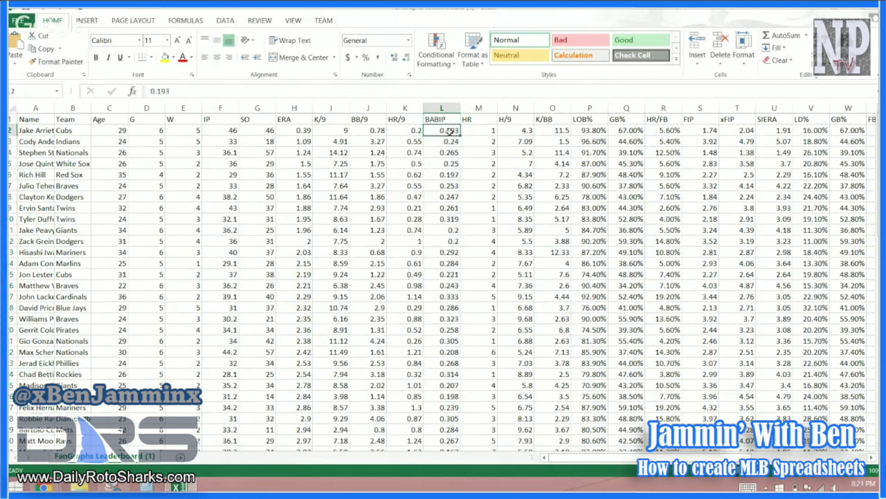
left_click_drag(449, 133, 449, 263)
left_click(24, 118)
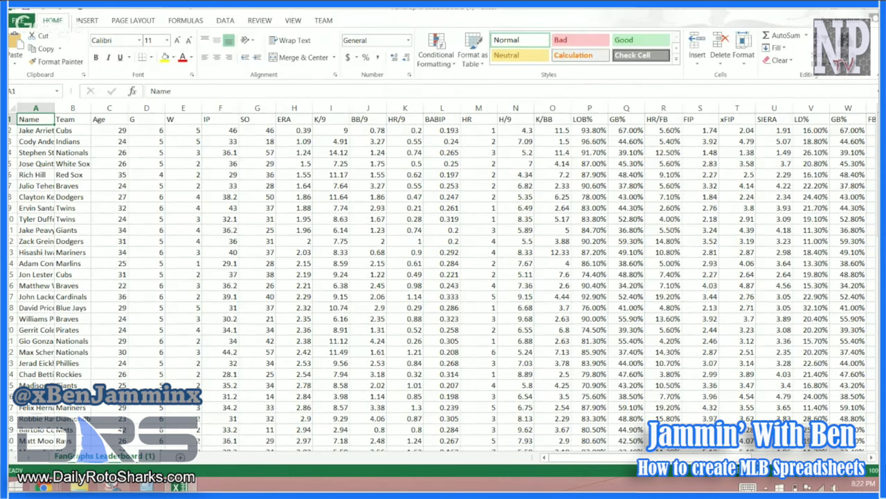
mouse_move(43, 487)
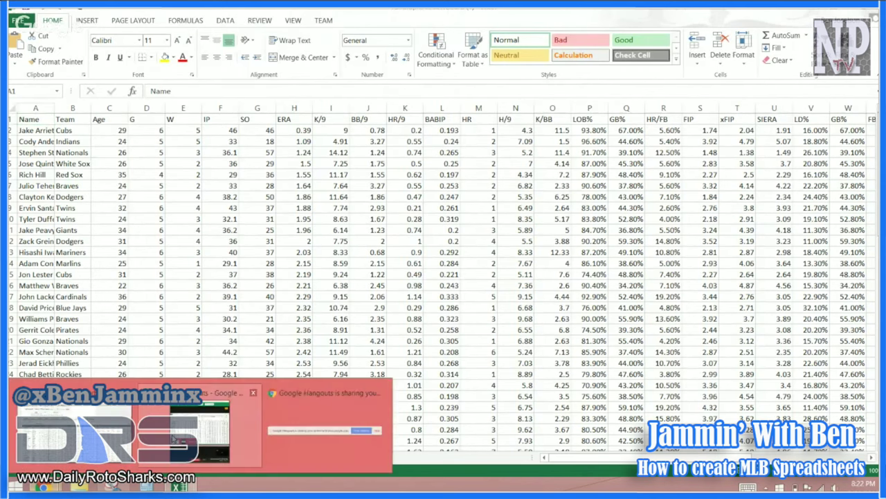
left_click(173, 437)
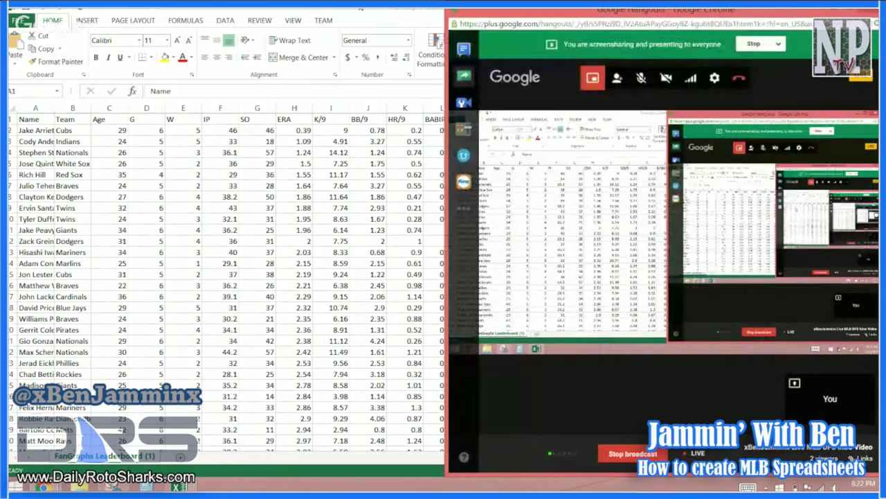
left_click(378, 20)
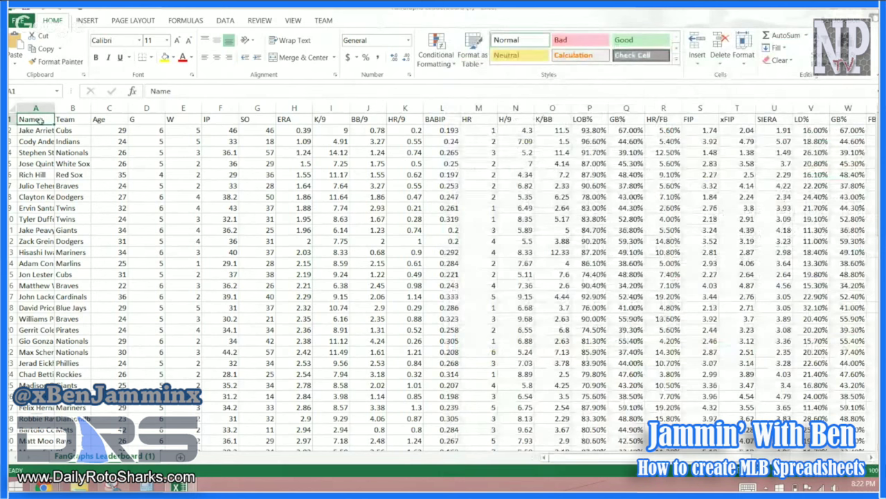
Step: Format the header row and the Name and Team columns with black fill and white text, adding header filters and fitting the column widths
key("Right")
key("Right")
key("Right")
key("Right")
key("Right")
key("Right")
key("Right")
key("Right")
key("Right")
key("Right")
key("shift+Right")
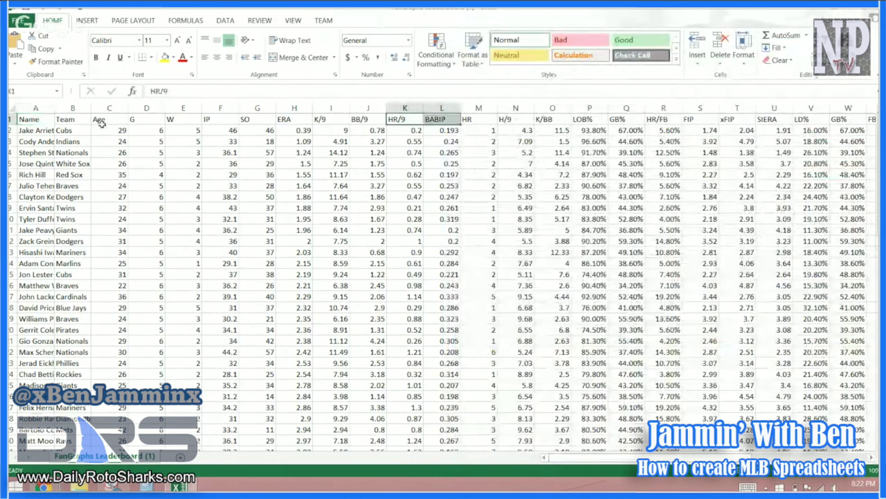
key("ctrl+q")
key("ctrl+Home")
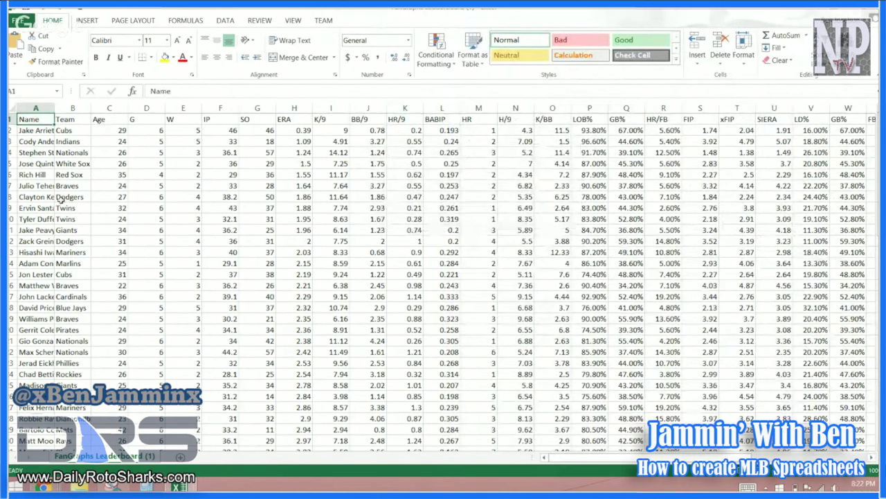
scroll(60, 198, "right", 5)
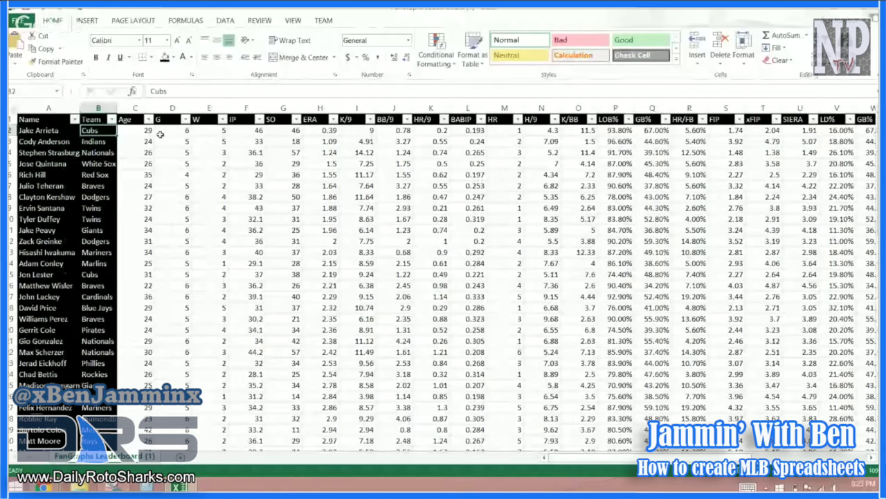
left_click_drag(239, 136, 326, 156)
left_click(430, 163)
left_click(431, 153)
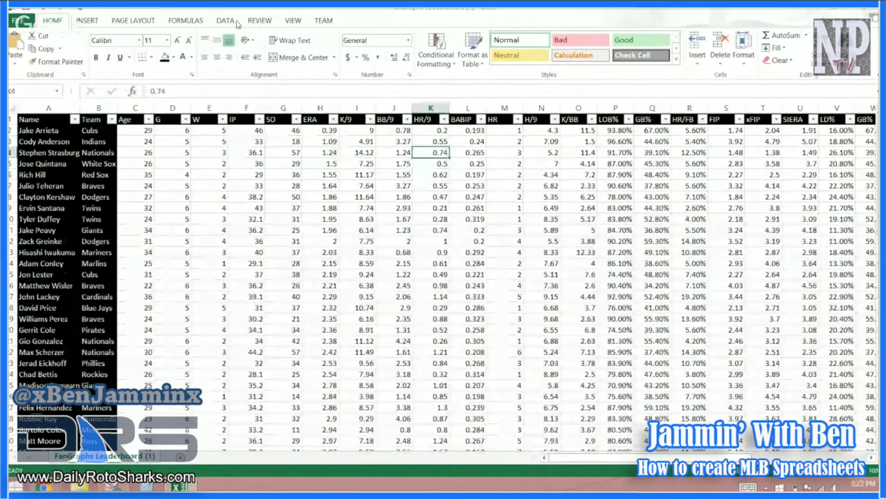
left_click(245, 141)
left_click(246, 130)
Step: Apply a green-yellow-red color scale to the SO column so high strikeout values are green and low ones red
left_click(282, 108)
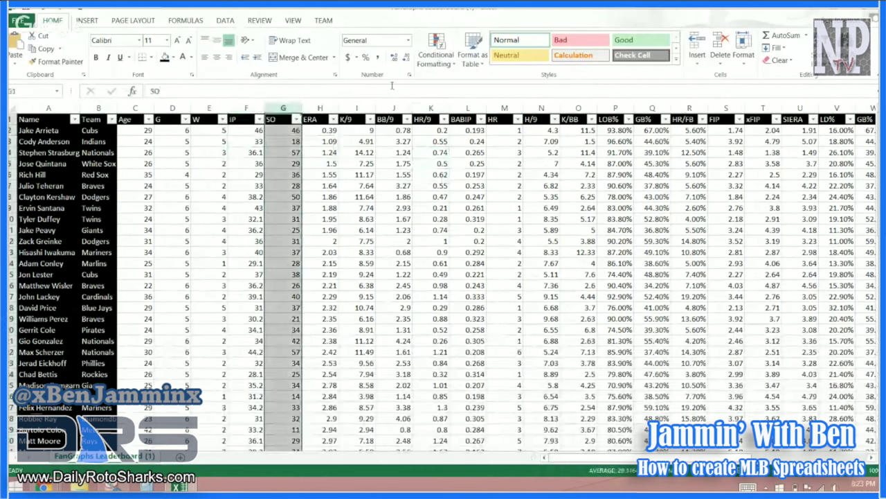
left_click(436, 55)
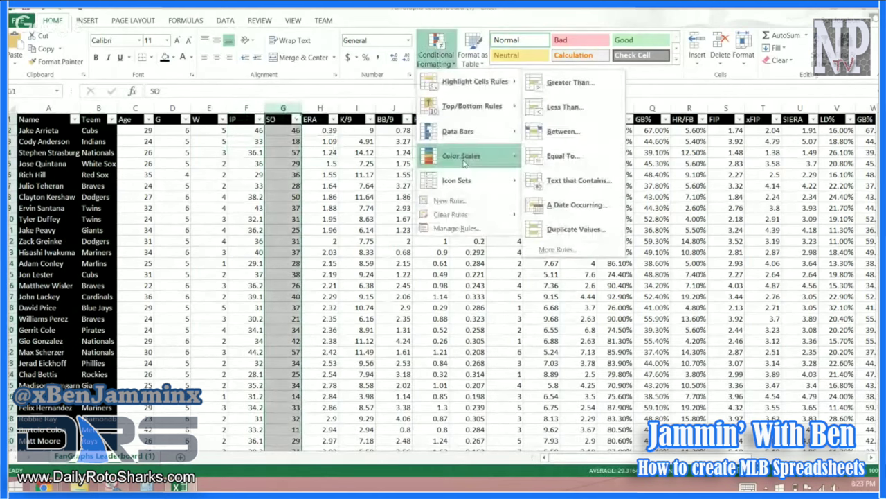
mouse_move(464, 158)
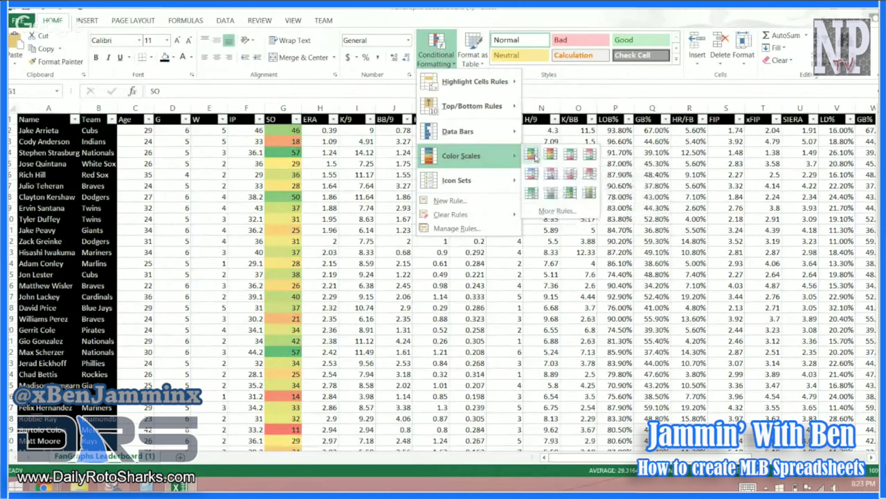
left_click(531, 153)
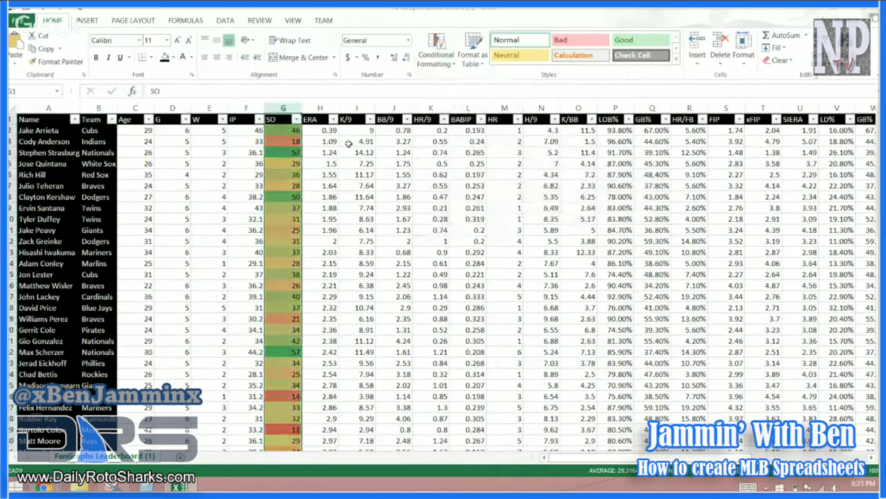
Step: Apply the reversed red-yellow-green color scale to the ERA column so low values are green
left_click(319, 108)
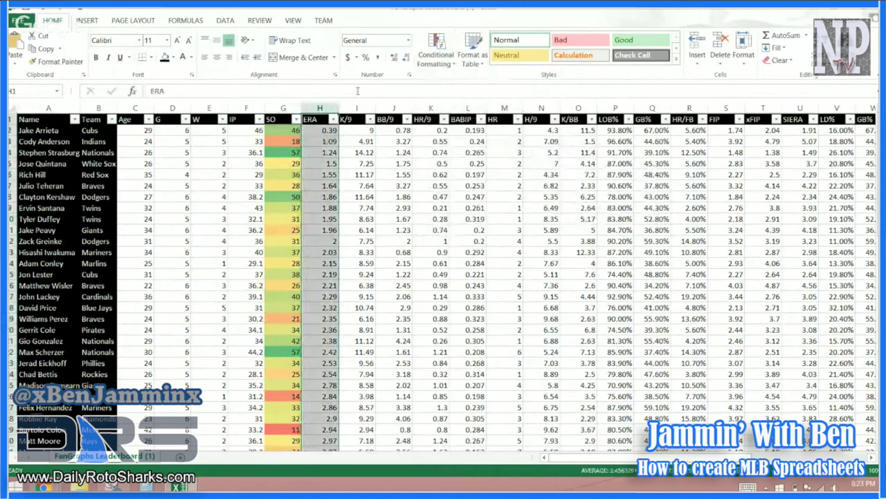
left_click(434, 53)
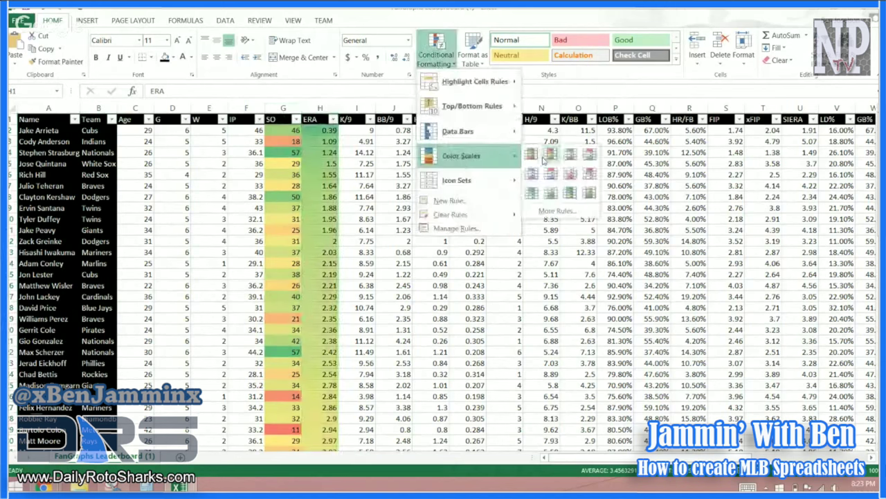
left_click(545, 160)
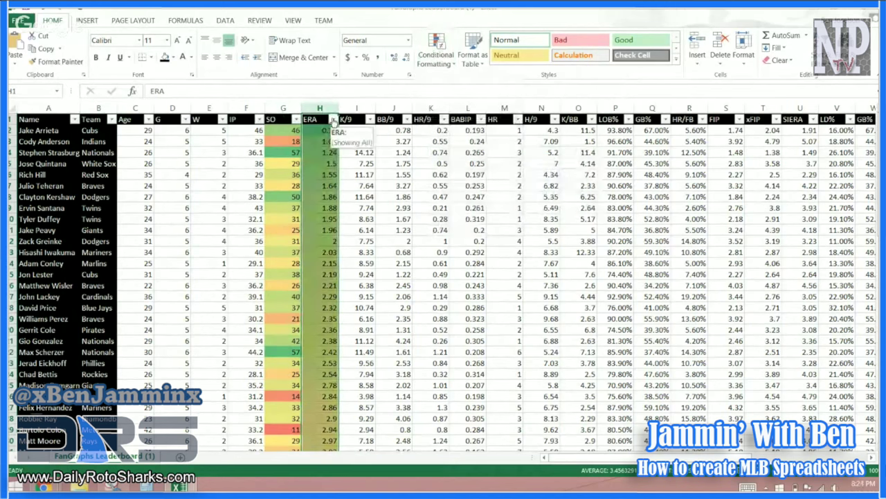
Step: Sort the pitching table by ERA from smallest to largest
left_click(333, 119)
key("Escape")
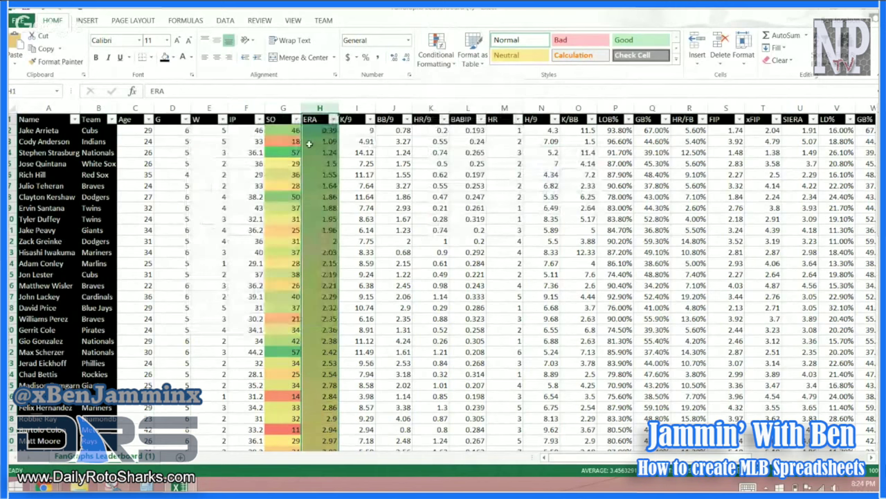
left_click(333, 119)
left_click(317, 143)
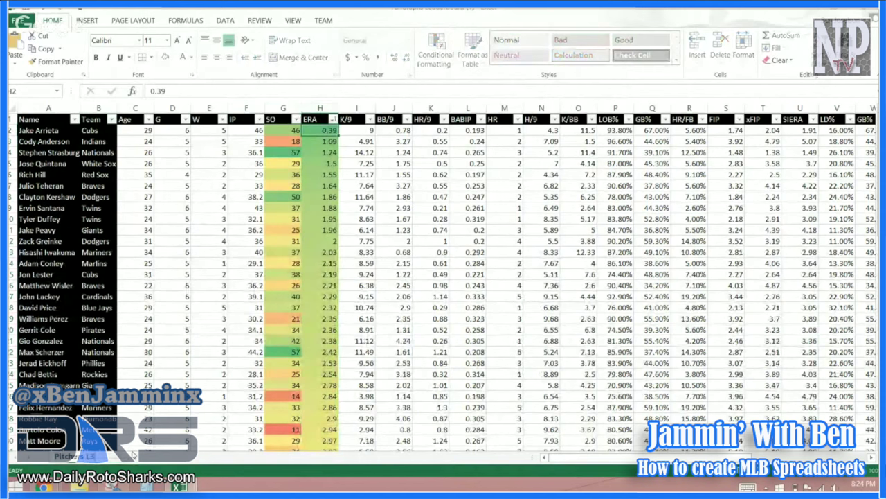
Step: Rename the worksheet as Pitchers L30
type("0")
key("Return")
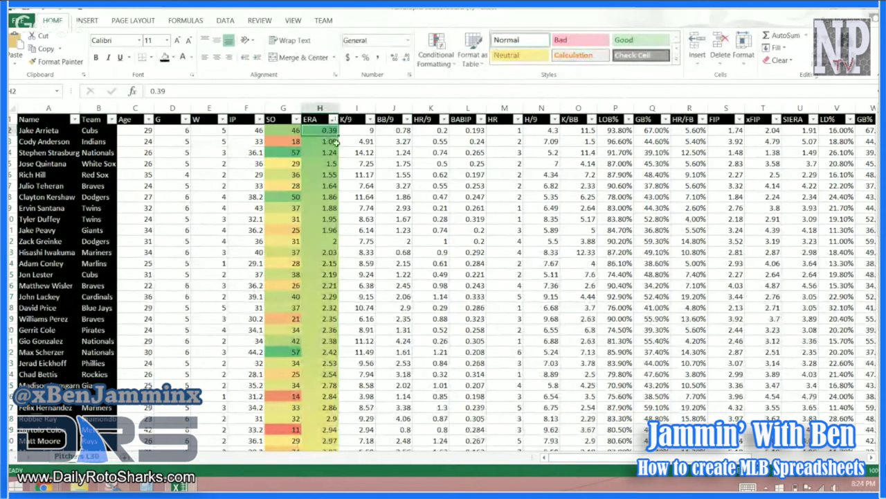
Step: Apply the green-yellow-red color scale to the K/9 column so high values are green
left_click(357, 108)
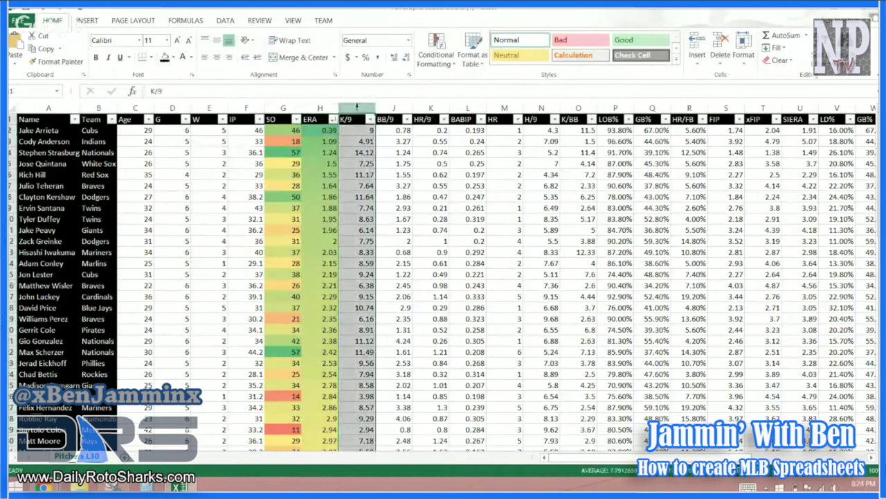
left_click(436, 50)
mouse_move(467, 161)
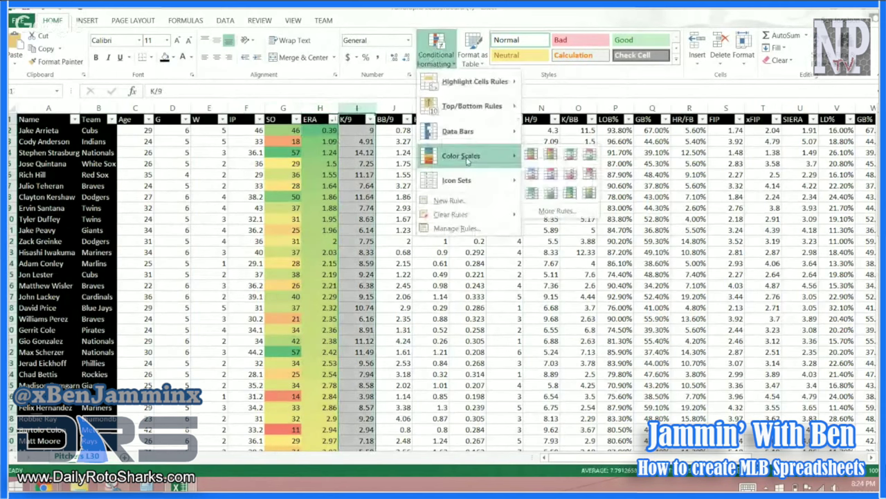
left_click(532, 155)
Step: Apply the reversed red-yellow-green color scale separately to the BB/9 and HR/9 columns so low values are green
left_click(394, 109)
left_click(435, 50)
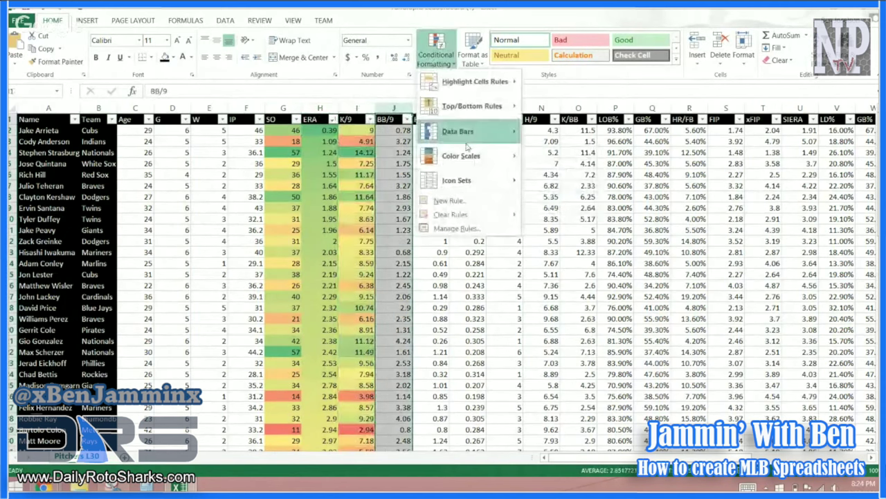
mouse_move(462, 155)
left_click(546, 155)
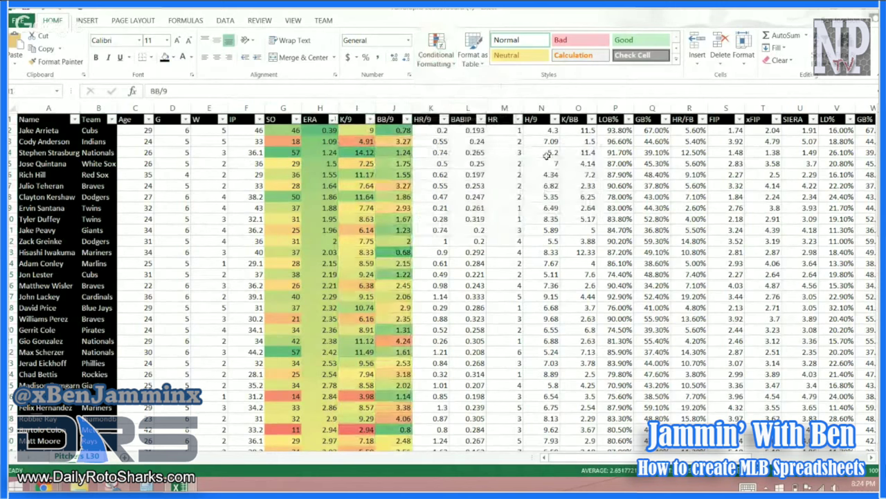
left_click(431, 109)
left_click(436, 49)
mouse_move(463, 156)
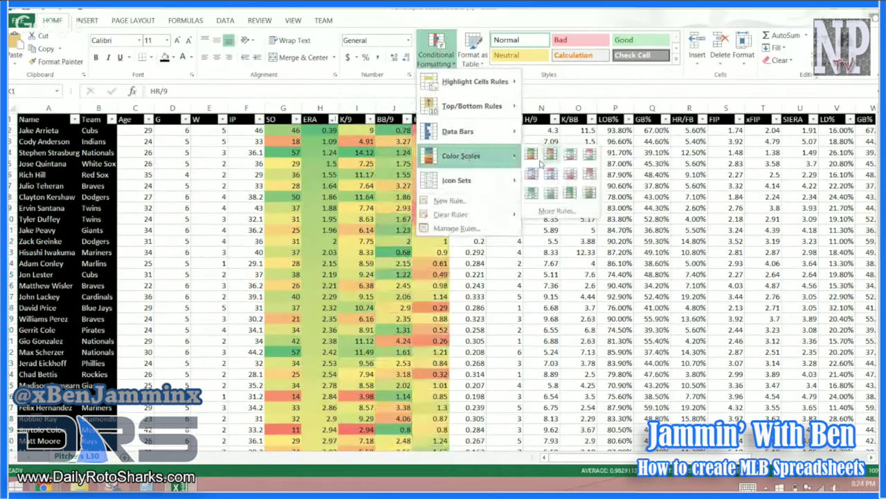
left_click(550, 154)
Step: Try the red-yellow-green color scale on the BABIP column next to HR/9
left_click(470, 109)
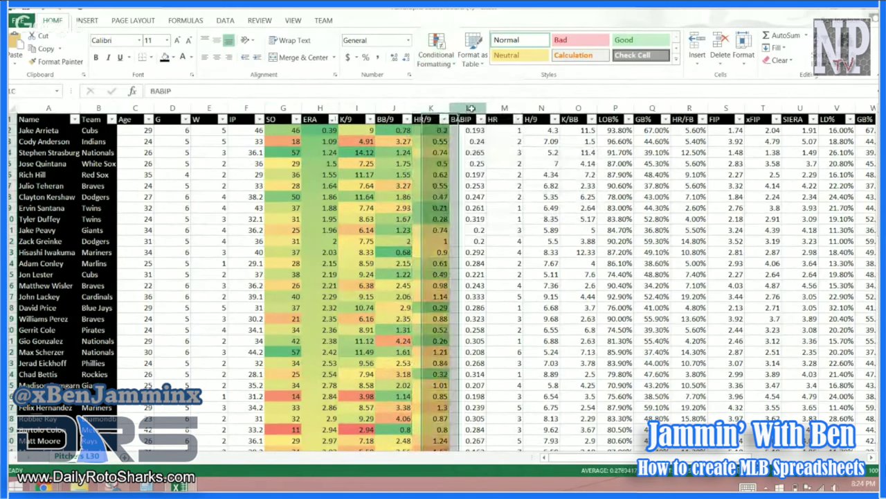
left_click(436, 50)
mouse_move(480, 159)
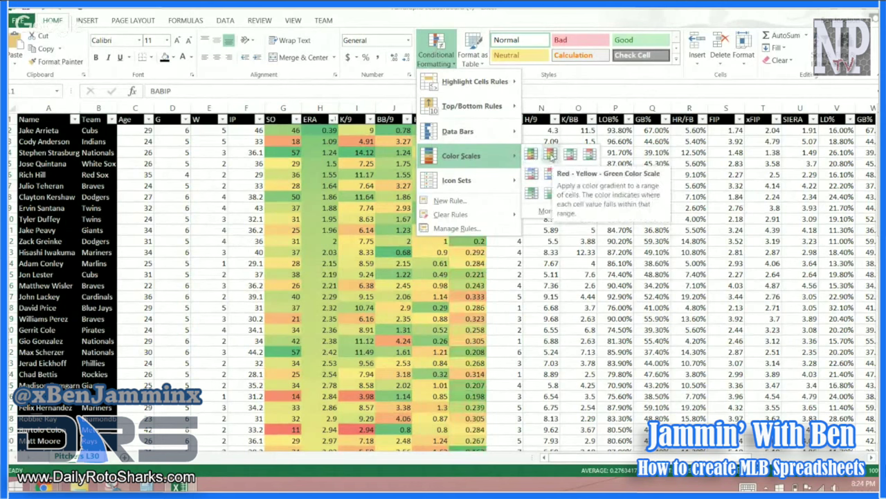
left_click(551, 154)
left_click(471, 130)
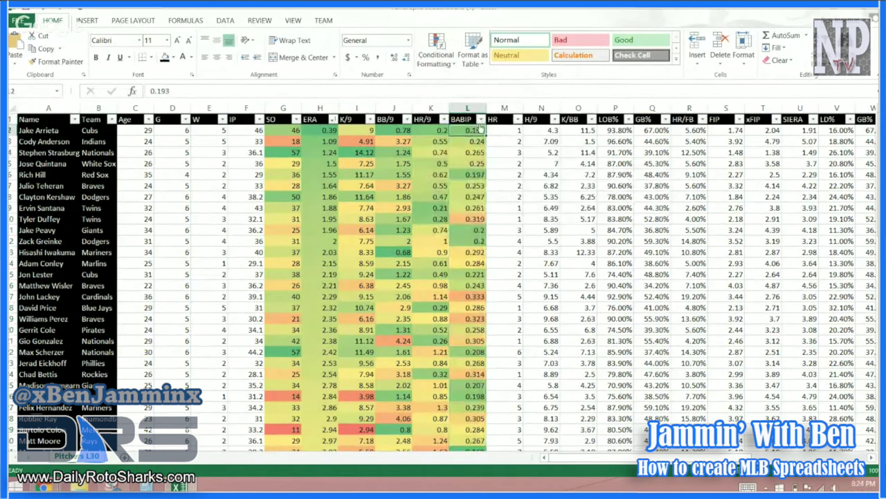
left_click(468, 108)
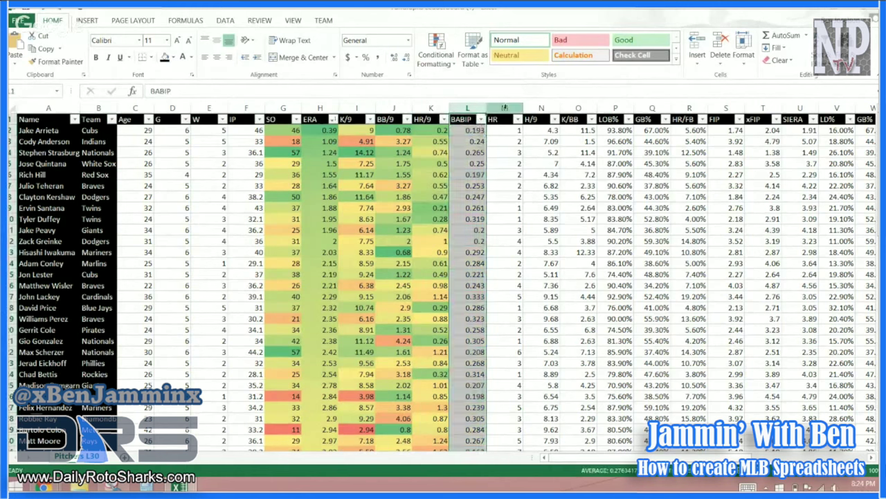
Step: Color-scale the HR and H/9 columns individually with red-yellow-green so low values are green
left_click(505, 108)
left_click(435, 54)
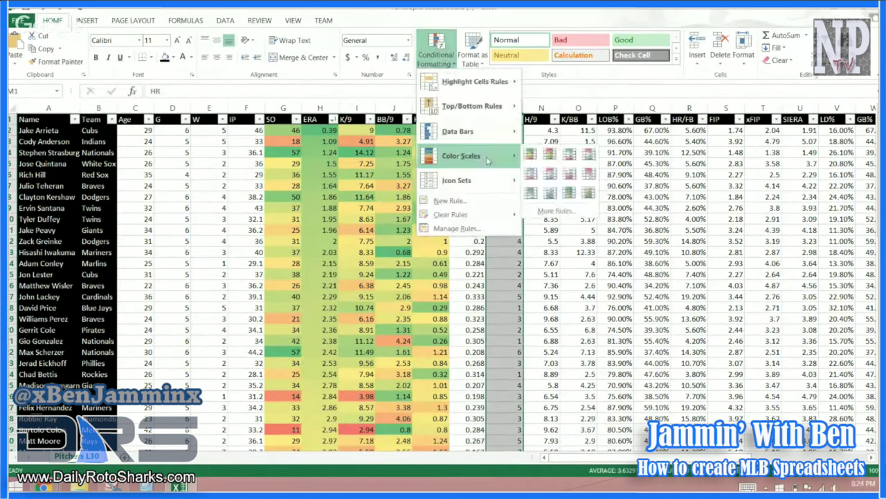
left_click(549, 157)
left_click(541, 108)
left_click(435, 54)
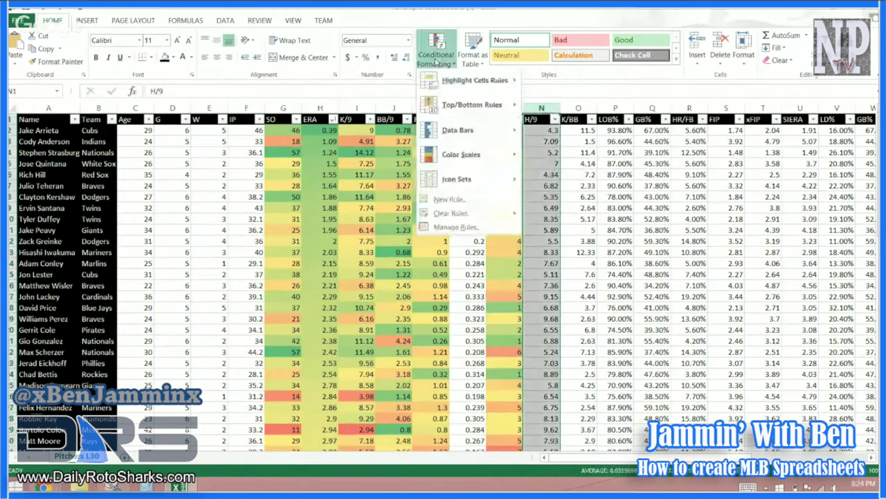
mouse_move(483, 158)
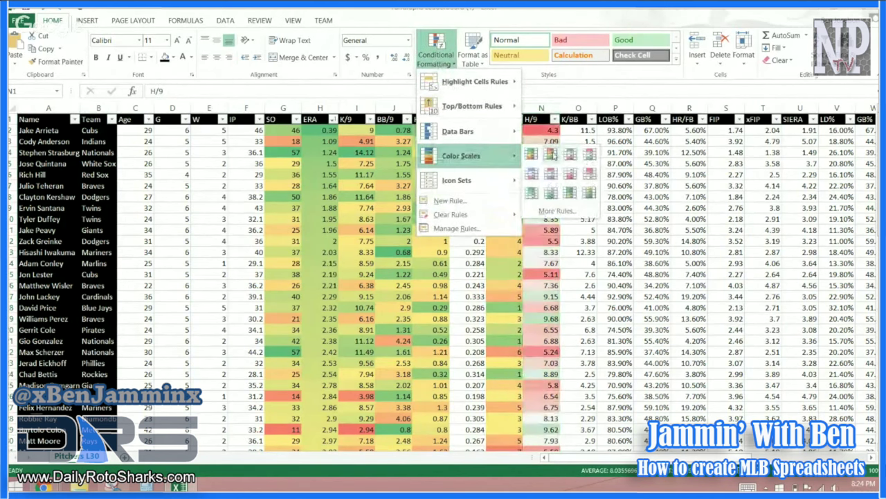
left_click(550, 155)
Step: Apply the green-yellow-red color scale separately to the K/BB and LOB% columns so high values are green
left_click(576, 108)
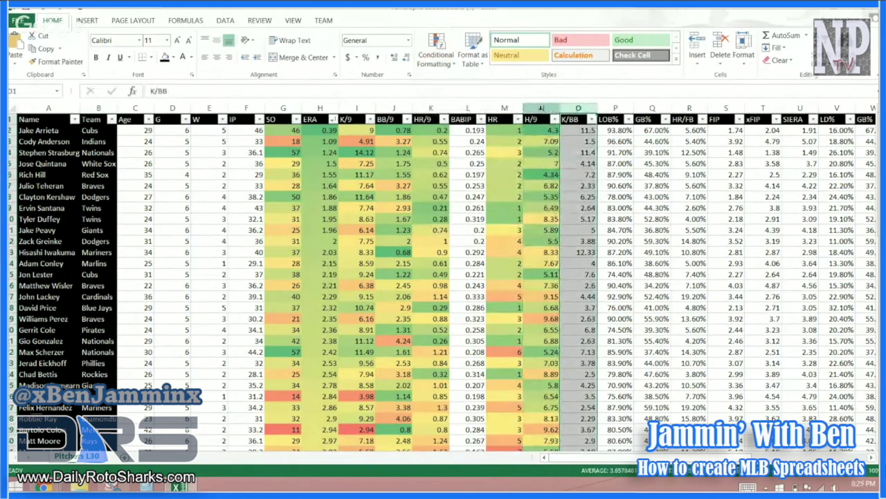
left_click(441, 62)
mouse_move(488, 156)
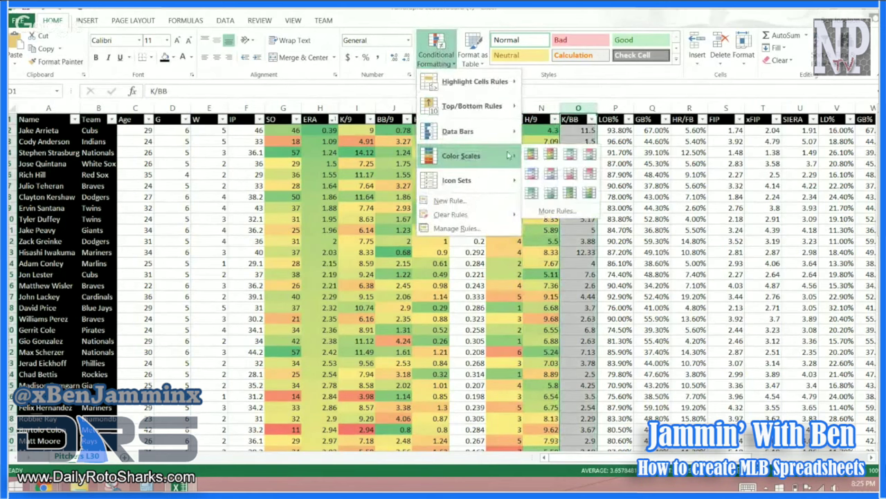
left_click(545, 155)
left_click(615, 109)
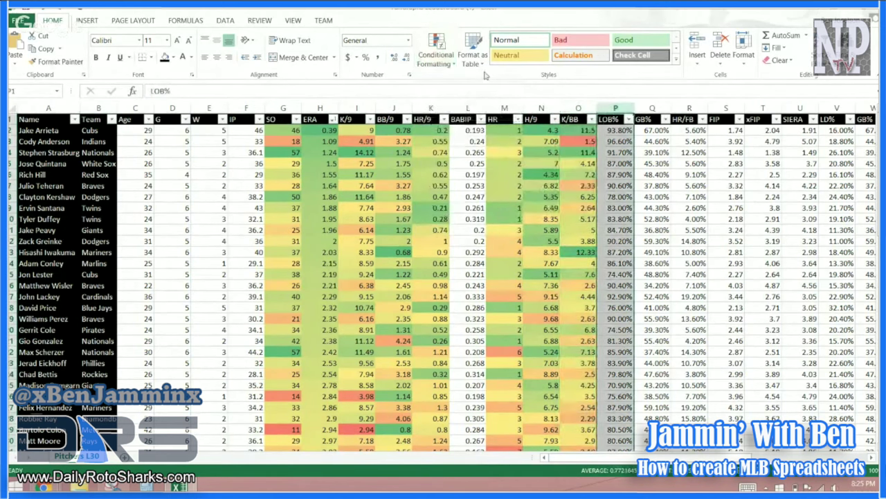
left_click(435, 55)
mouse_move(484, 156)
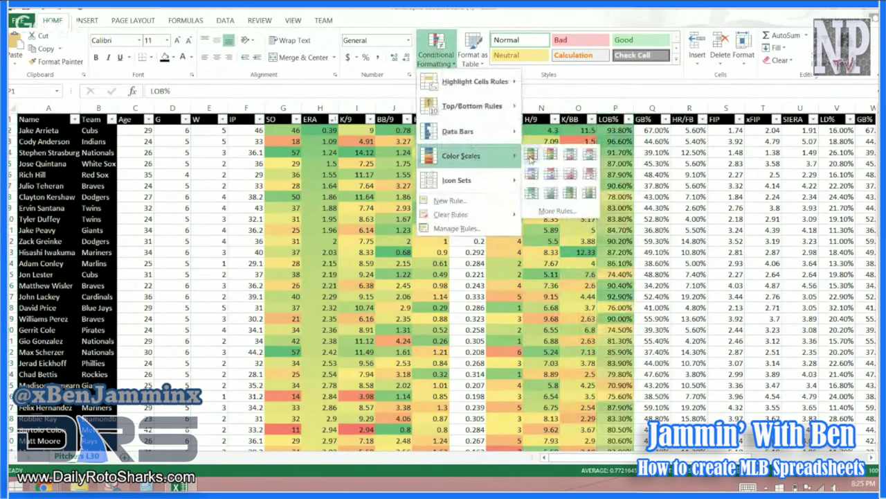
left_click(530, 161)
left_click(652, 109)
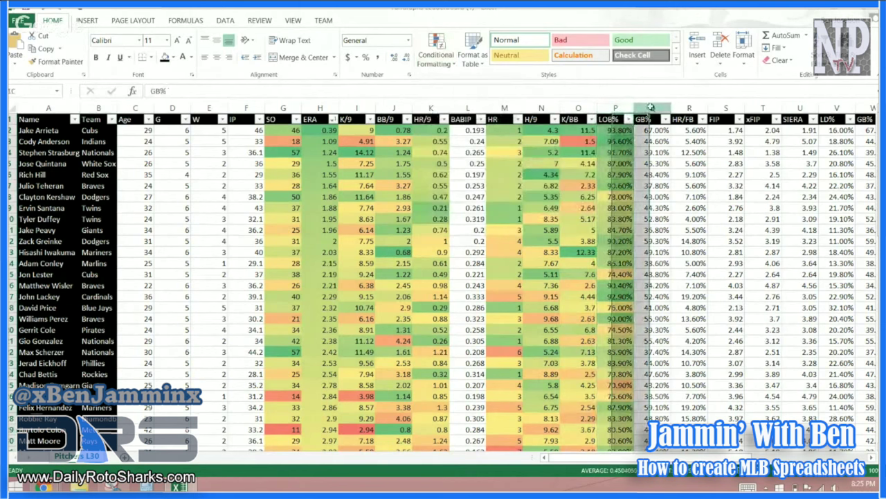
left_click(439, 45)
mouse_move(495, 158)
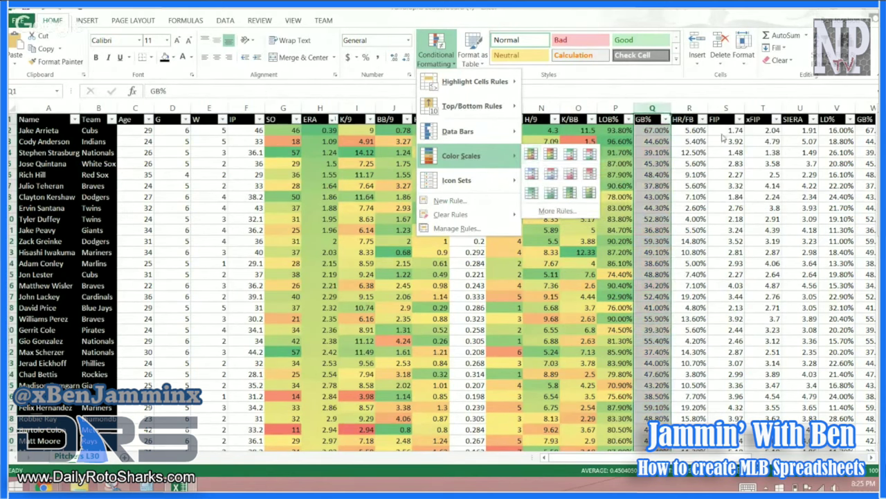
left_click(698, 134)
Step: Apply the red-yellow-green color scale to the HR/FB column so low percentages are green
left_click(689, 108)
left_click(436, 52)
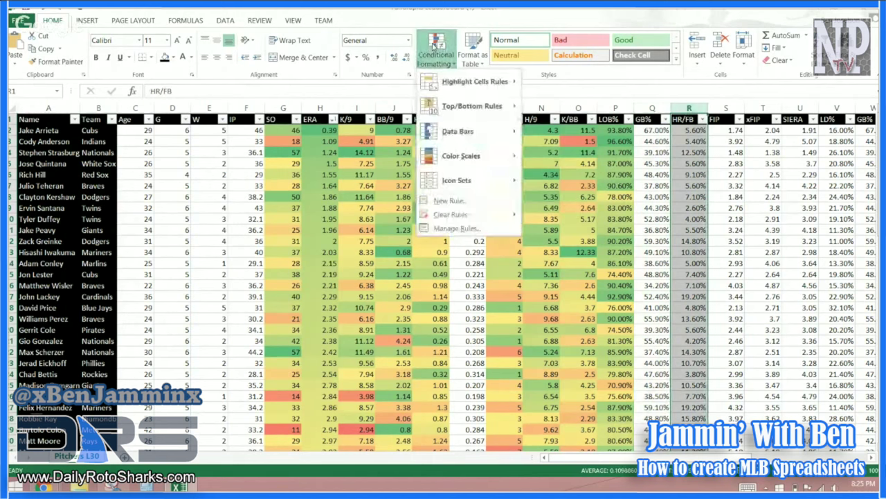
mouse_move(487, 159)
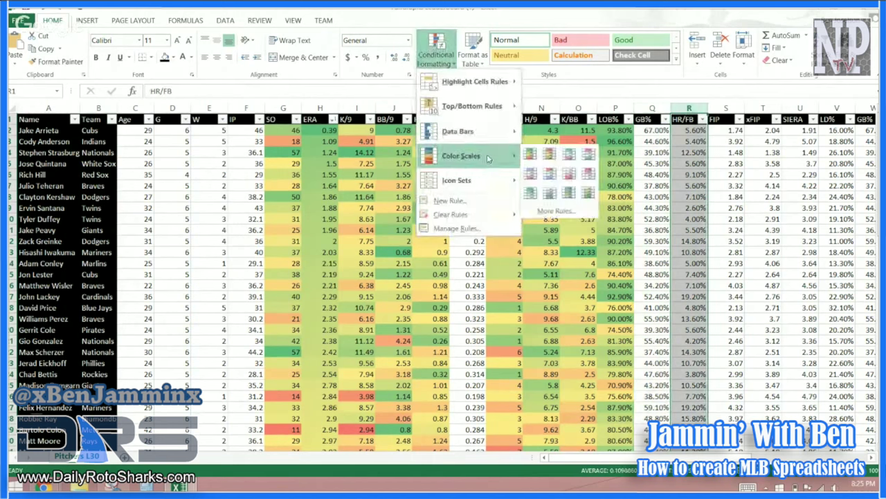
left_click(549, 153)
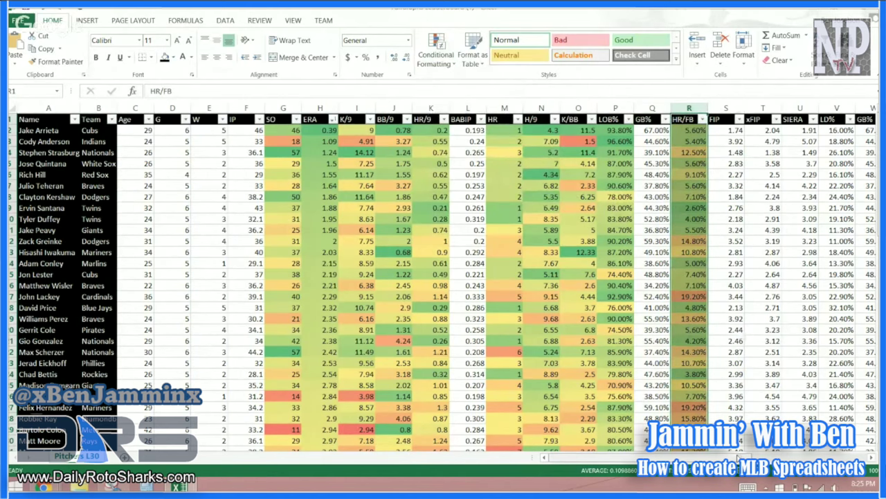
Step: Delete the duplicate GB% column between LOB% and HR/FB
scroll(443, 277, "right", 1)
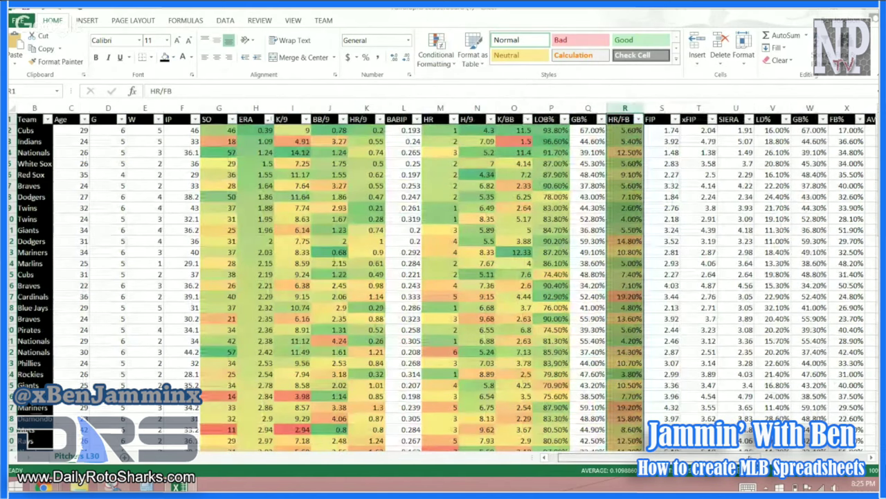
left_click_drag(661, 108, 735, 108)
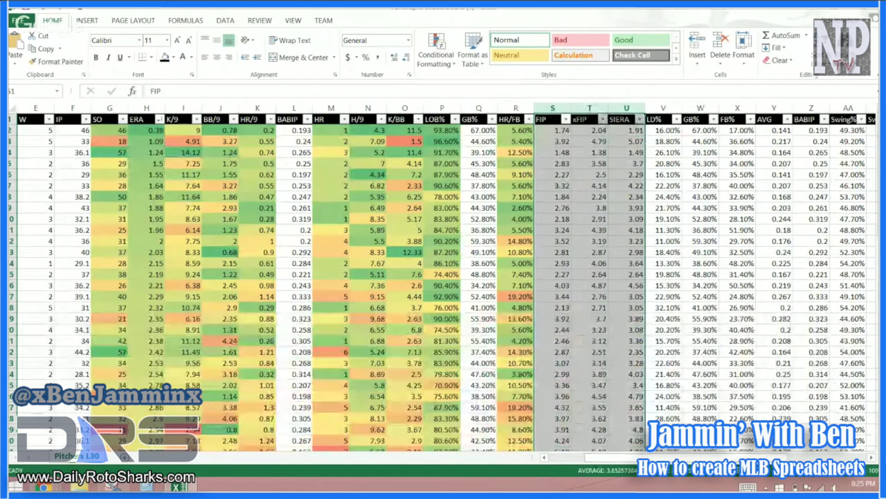
scroll(703, 458, "right", 1)
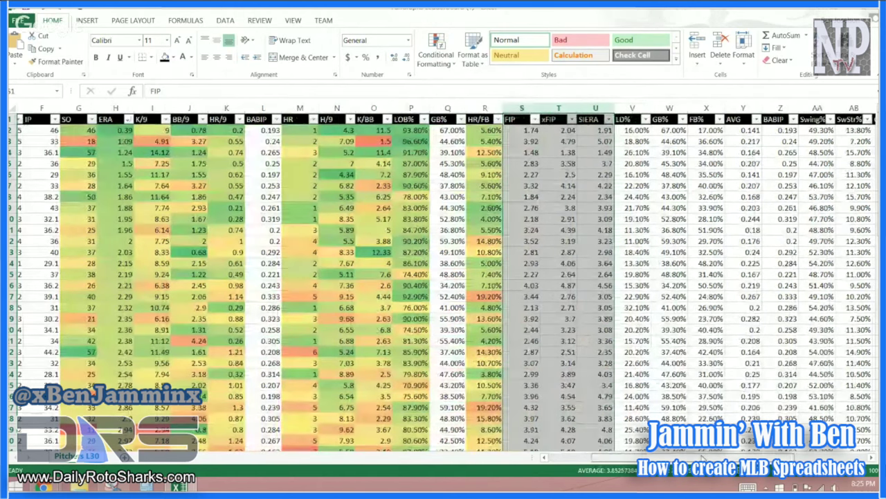
scroll(443, 277, "right", 7)
left_click_drag(367, 130, 419, 131)
right_click(183, 109)
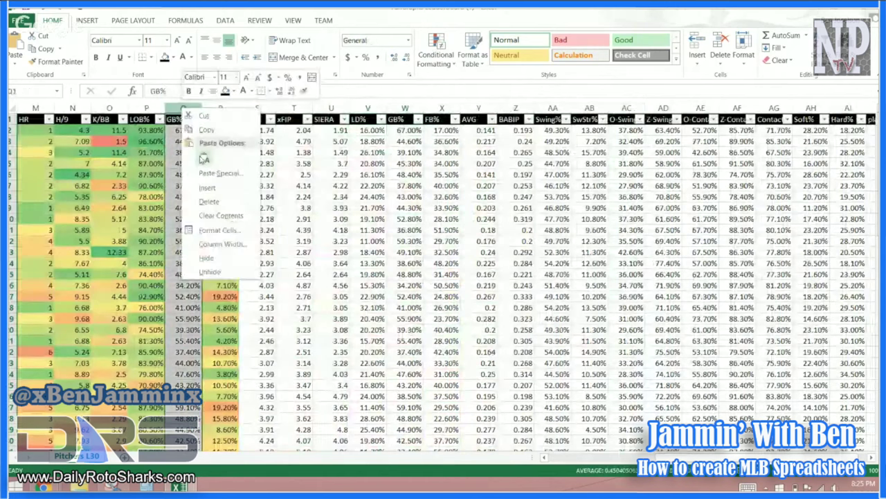
left_click(223, 201)
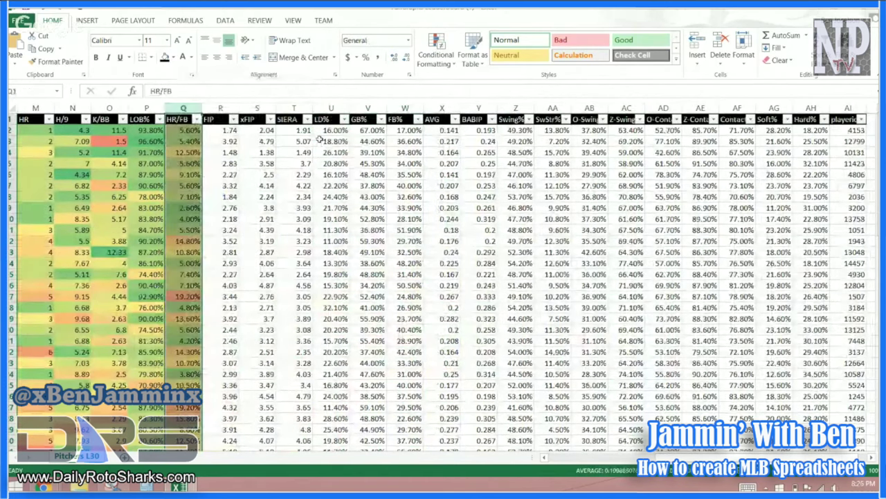
left_click_drag(329, 130, 405, 130)
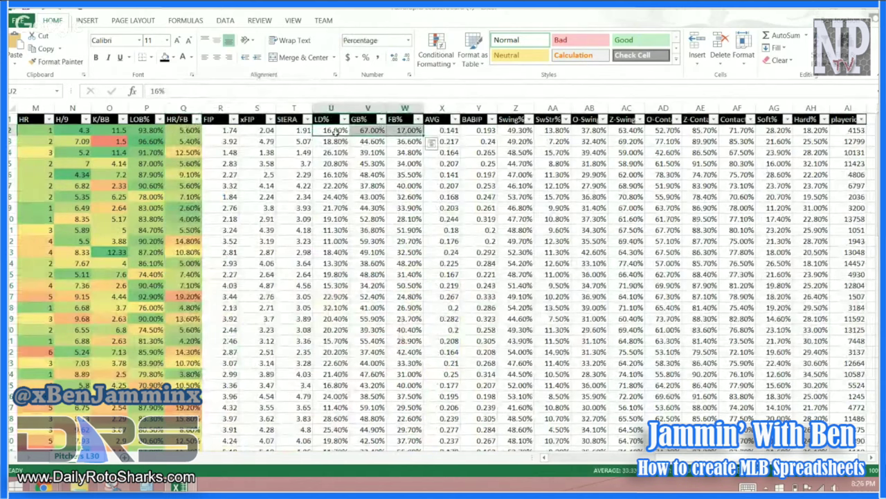
left_click(334, 130)
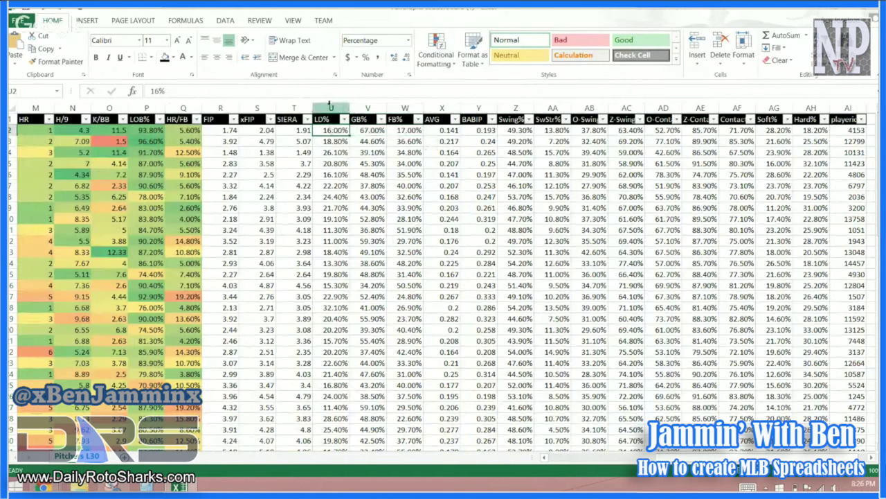
left_click(370, 131)
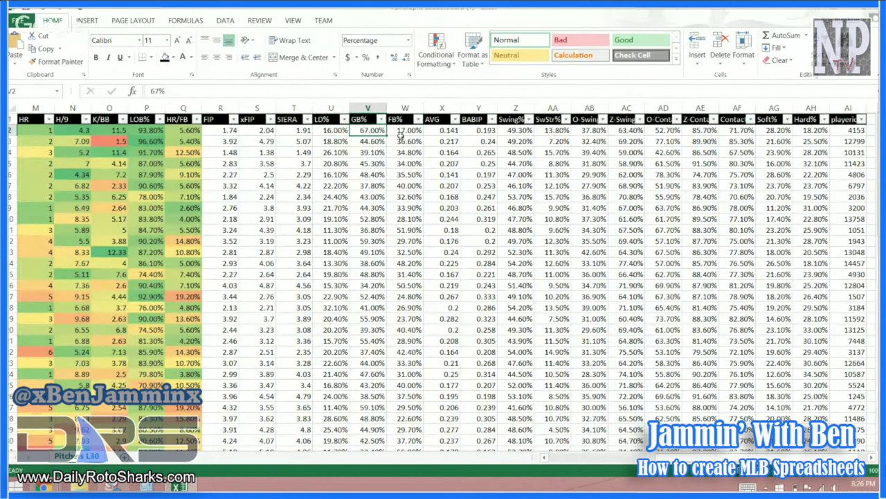
left_click(401, 138)
left_click(402, 131)
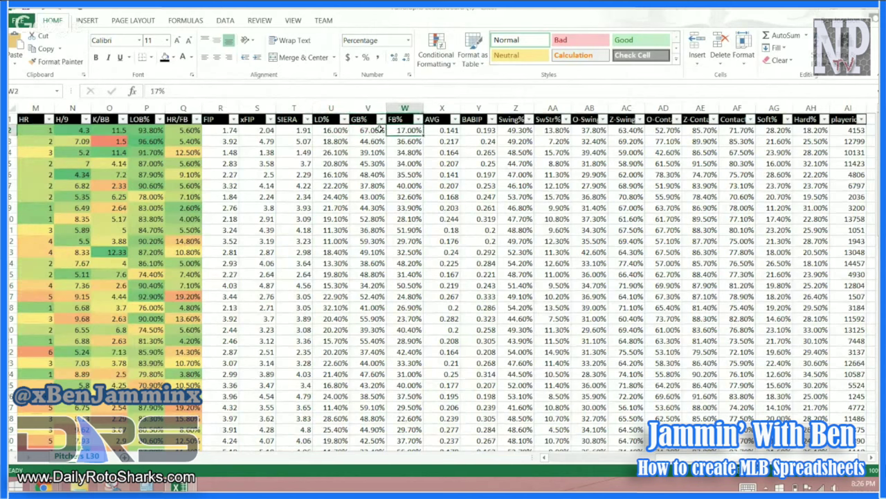
Step: Apply the green-yellow-red color scale to the remaining GB% column so high percentages are green
left_click(367, 108)
left_click(435, 49)
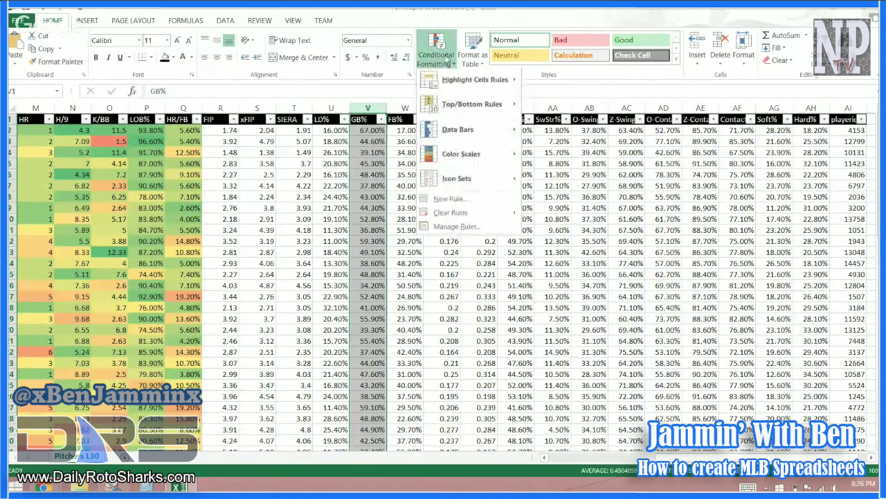
mouse_move(489, 156)
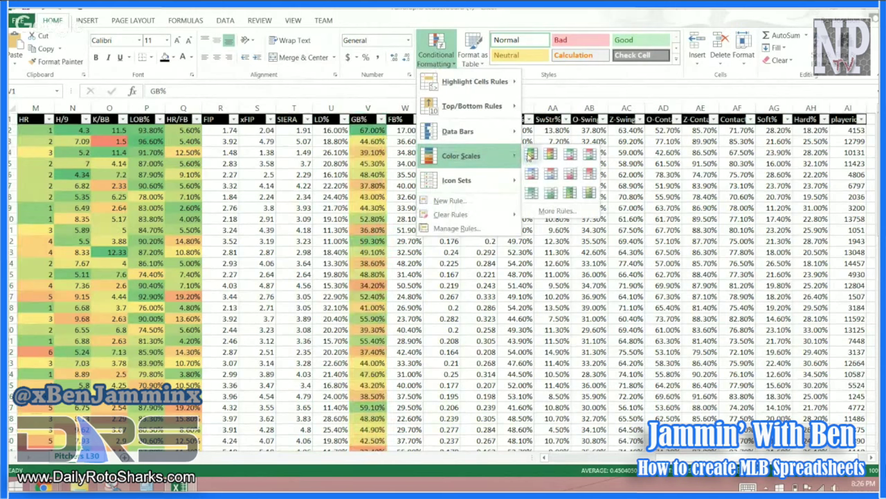
left_click(530, 158)
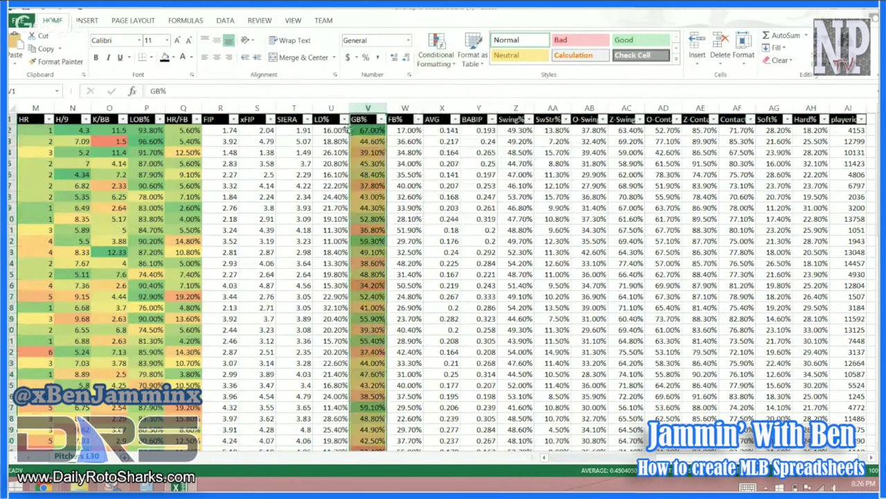
Step: Apply the green-yellow-red color scale to the FB% column so high percentages are green
left_click(333, 131)
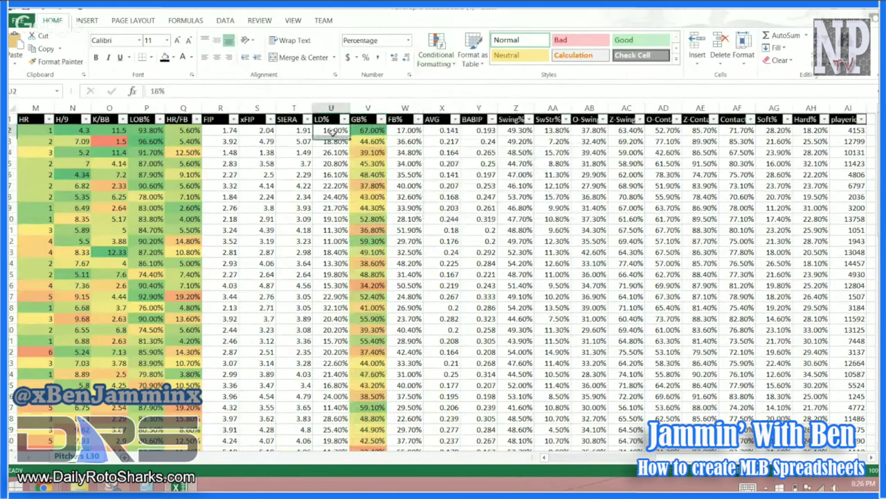
left_click(405, 109)
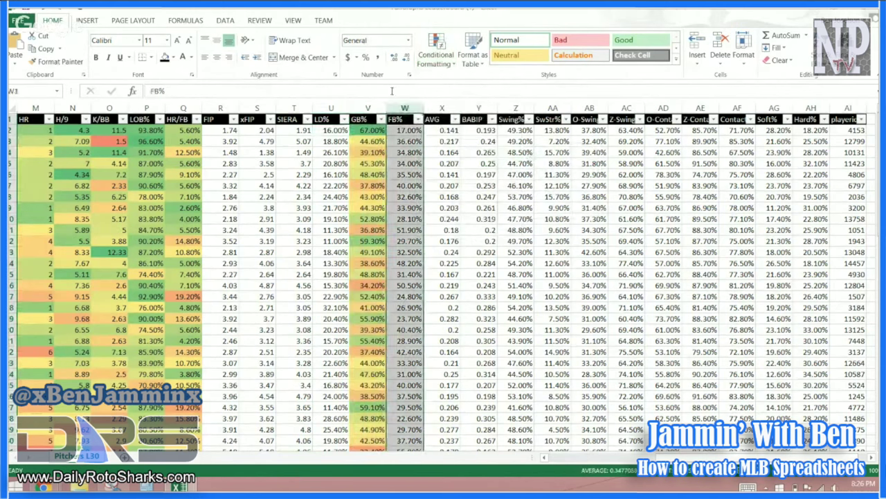
left_click(436, 52)
mouse_move(478, 156)
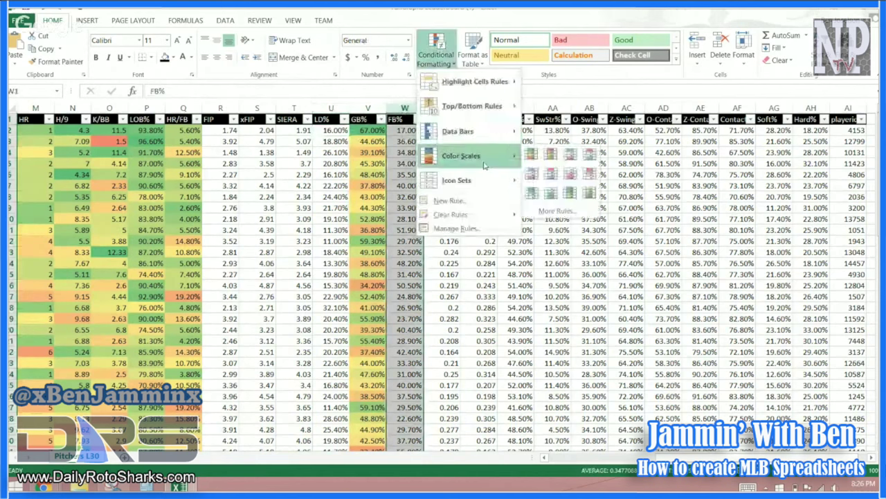
left_click(530, 158)
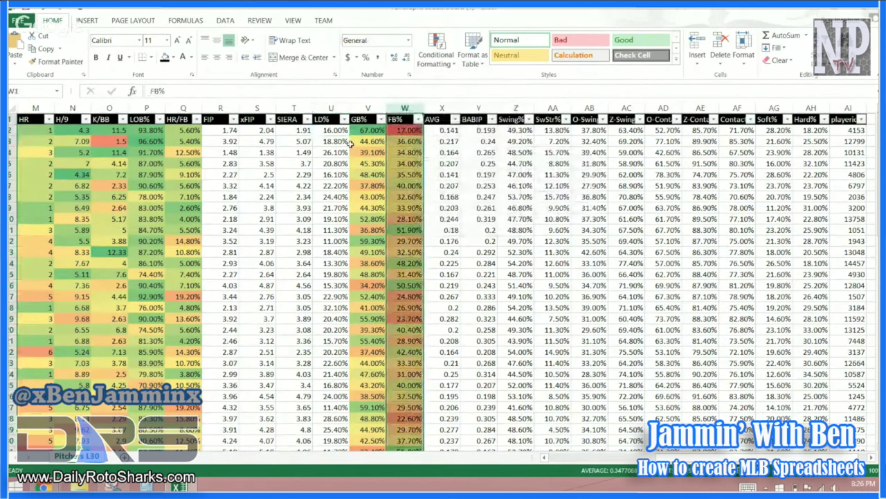
left_click(334, 218)
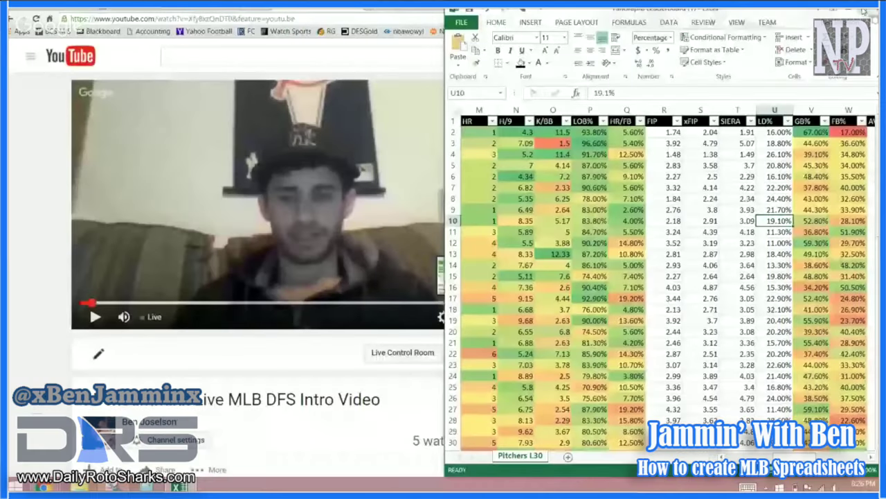
Step: AutoFit the Swing% column in the maximized workbook and apply the green-yellow-red color scale to it
left_click(864, 11)
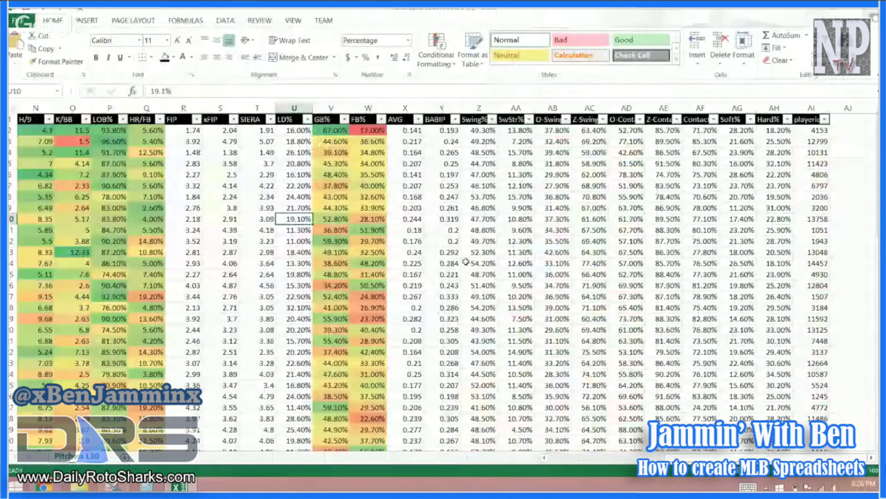
left_click(478, 119)
double_click(495, 107)
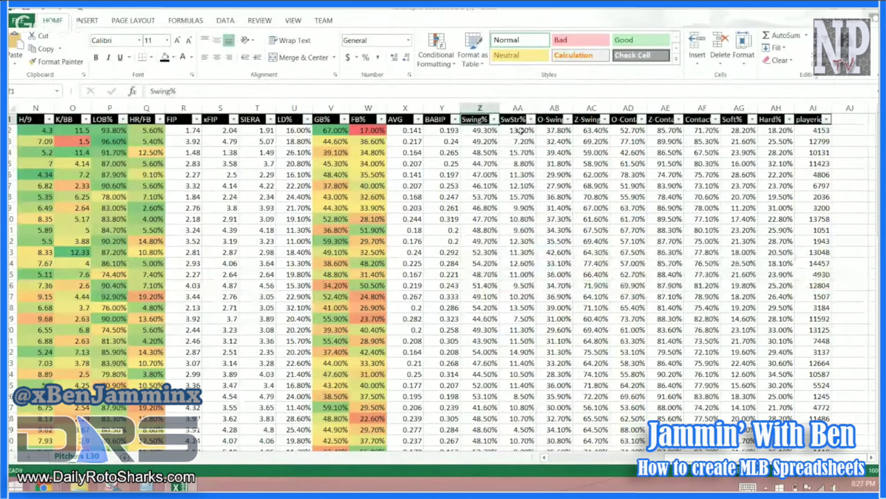
left_click(480, 108)
left_click(435, 54)
mouse_move(502, 164)
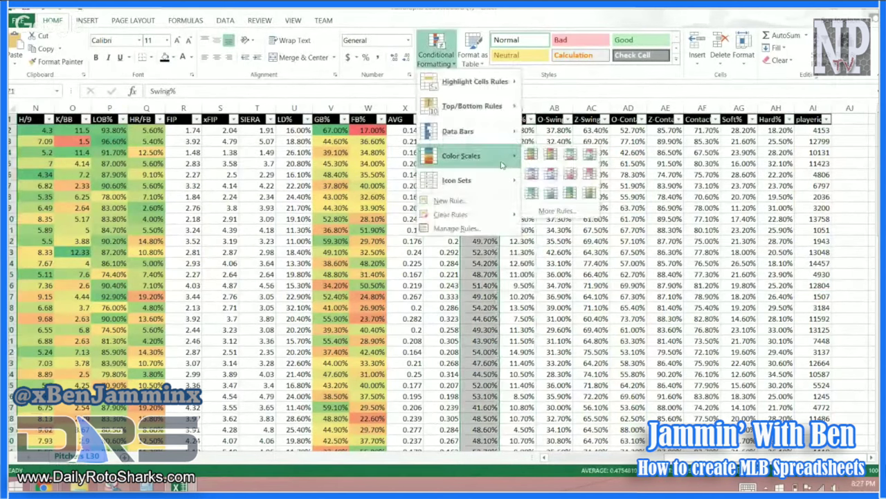
left_click(531, 154)
Step: Apply the green-yellow-red color scale to the SwStr% column so high percentages are green
left_click(518, 108)
left_click(436, 54)
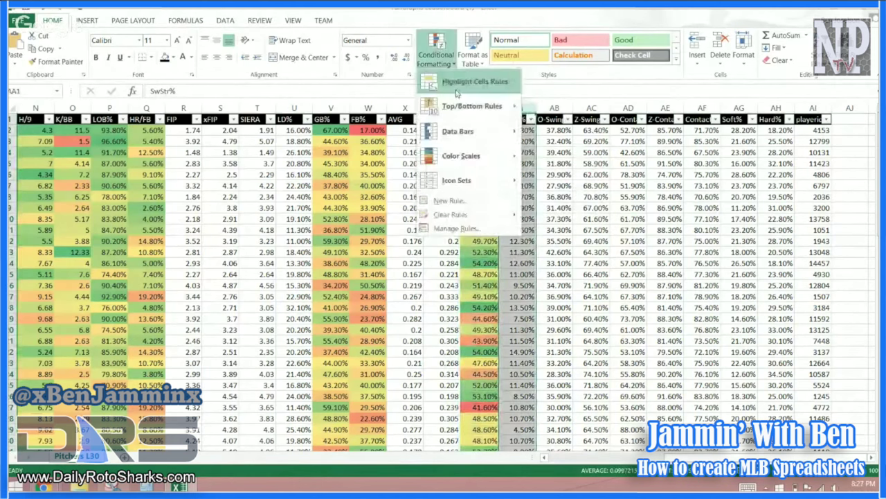
mouse_move(485, 156)
left_click(528, 154)
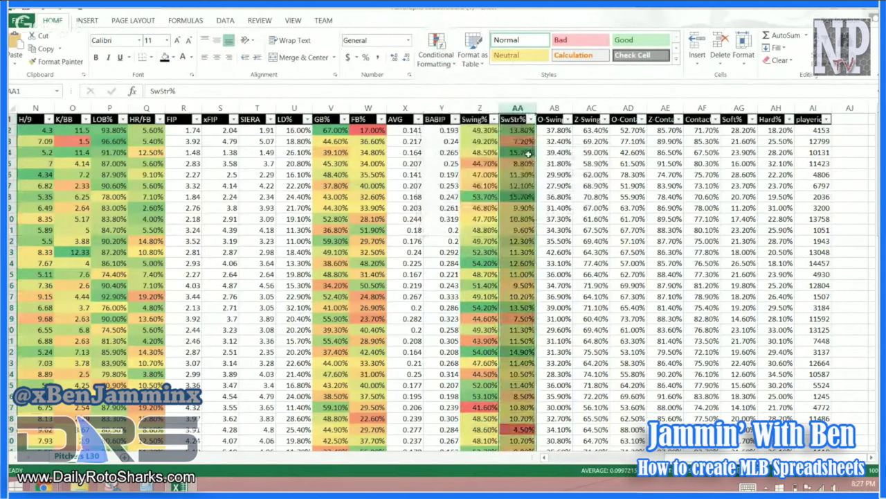
Step: Widen the O-Swing% column to fit its header and apply the green-yellow-red color scale to it
left_click(555, 108)
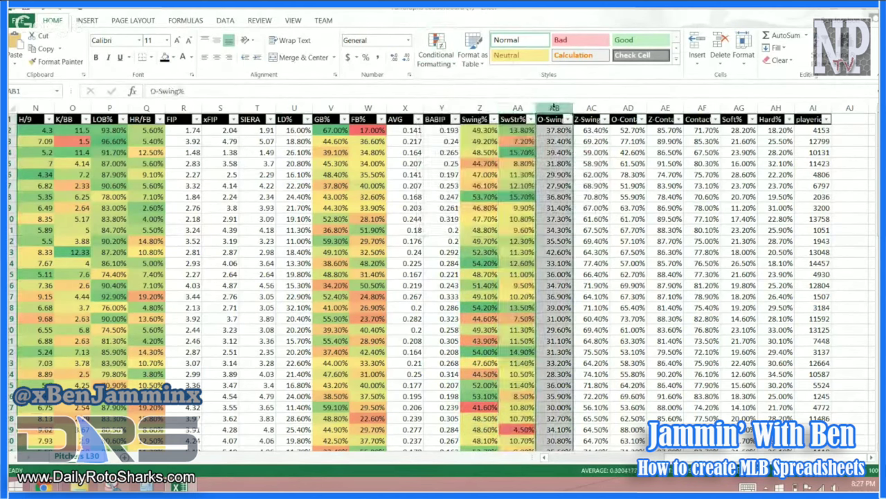
left_click_drag(574, 108, 583, 108)
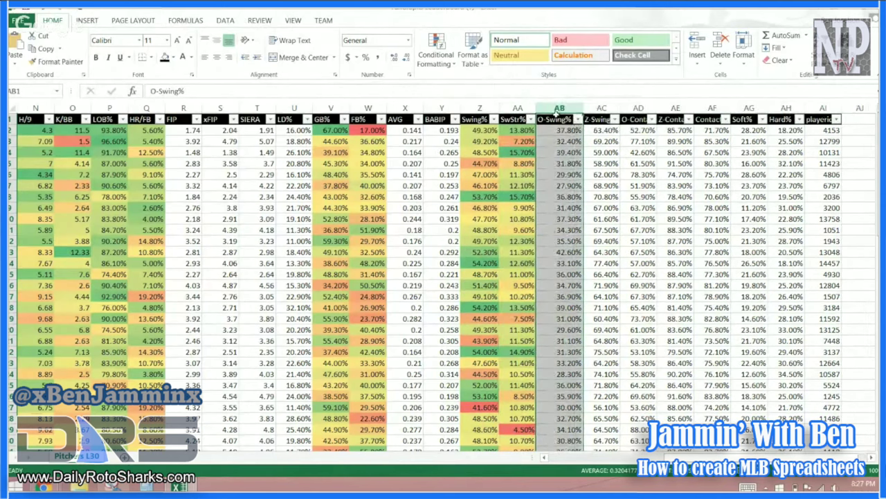
left_click(443, 61)
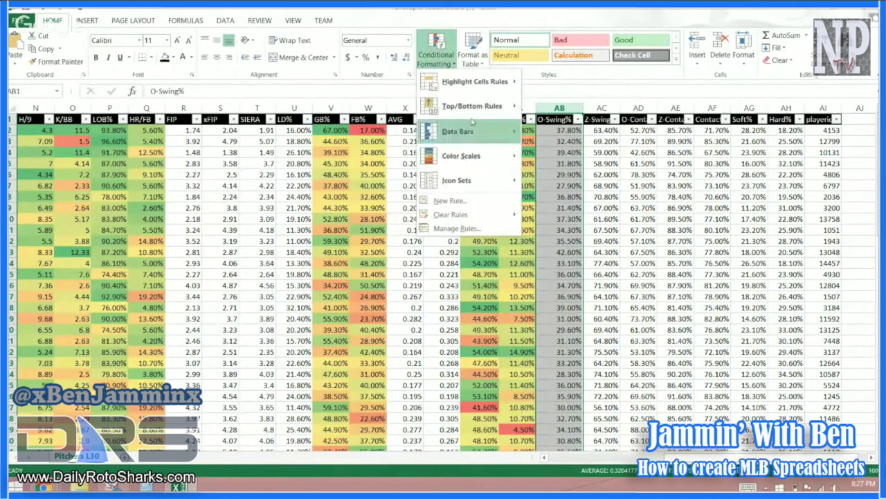
mouse_move(465, 156)
left_click(532, 154)
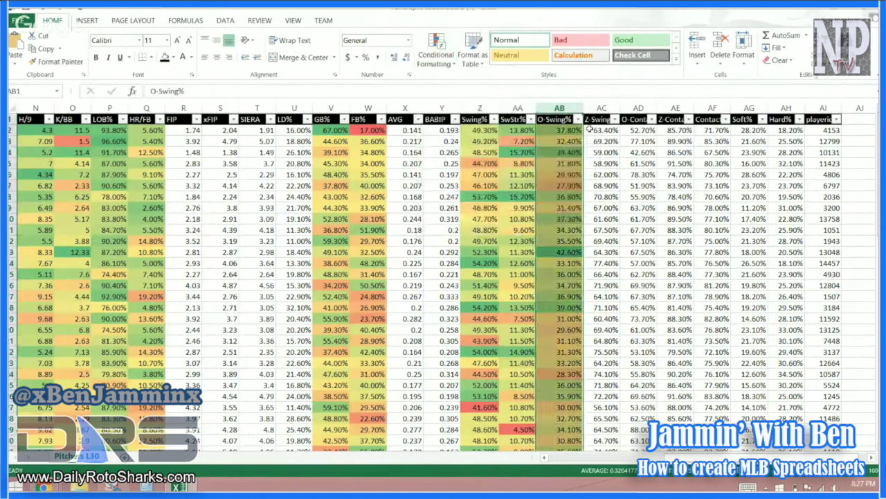
Step: Apply the green-yellow-red color scale to the Z-Swing% column so high percentages are green
left_click(602, 108)
left_click(443, 61)
mouse_move(466, 156)
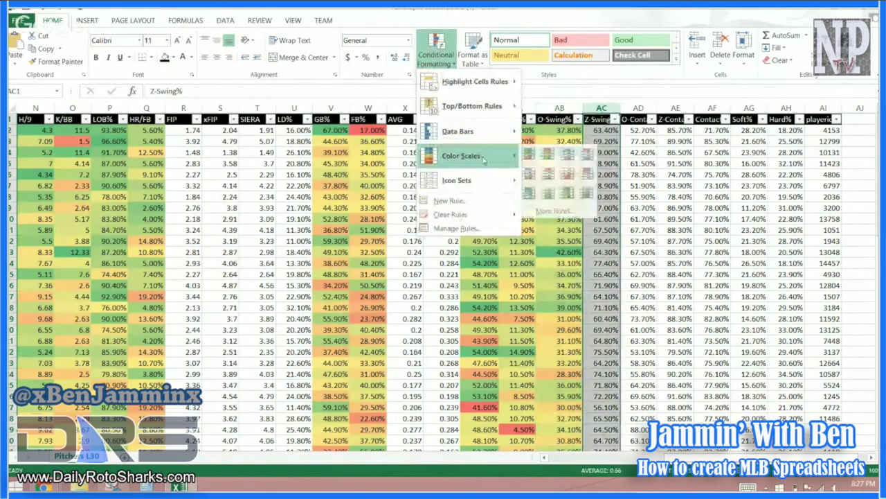
left_click(538, 156)
left_click(560, 130)
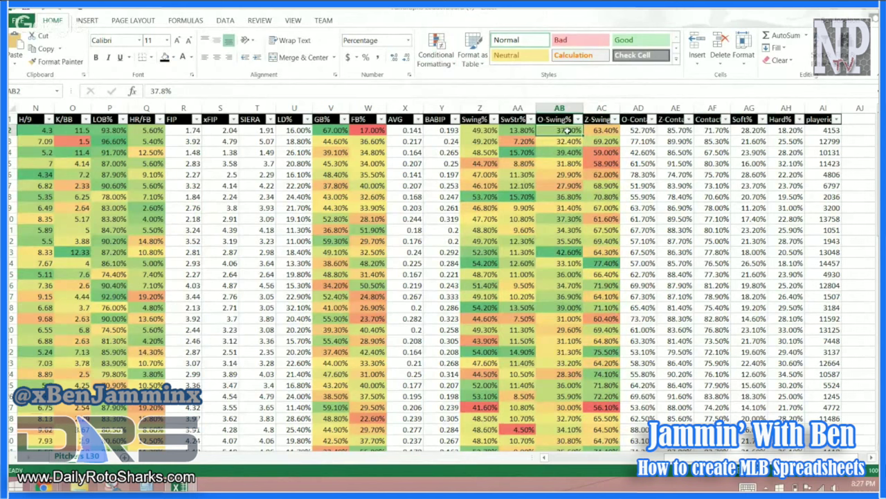
left_click(623, 109)
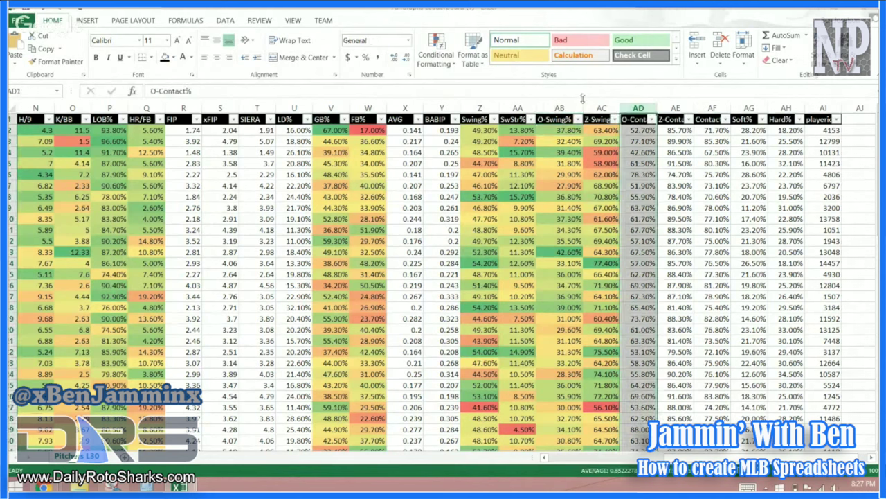
left_click(435, 50)
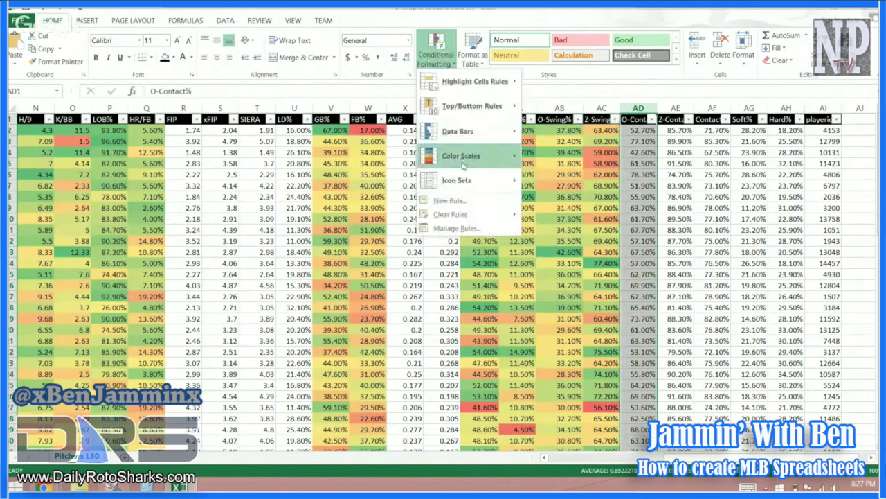
left_click(371, 219)
left_click(372, 218)
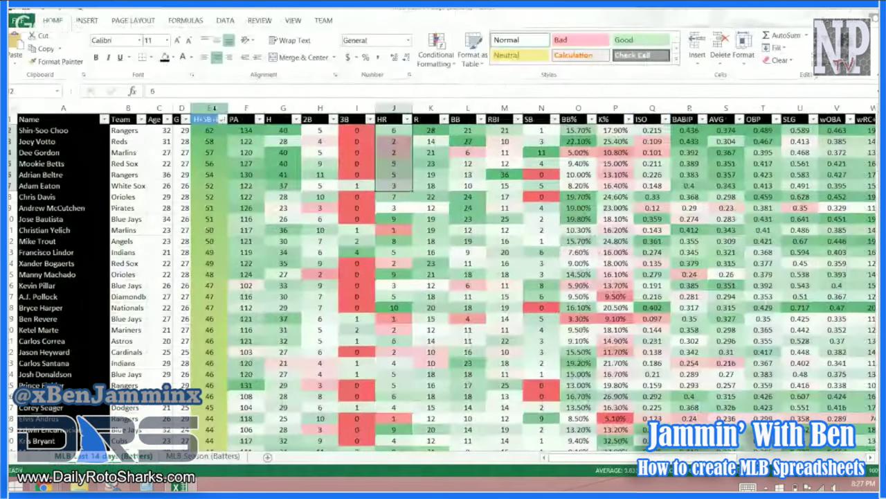
Step: In the MLB Last 14 days (Batters) sheet, fit the widths of the G column and the stat columns from PA through O-Swing%, except 3B
mouse_move(228, 109)
left_mouse_down()
mouse_move(242, 106)
mouse_move(230, 107)
left_mouse_up()
double_click(267, 108)
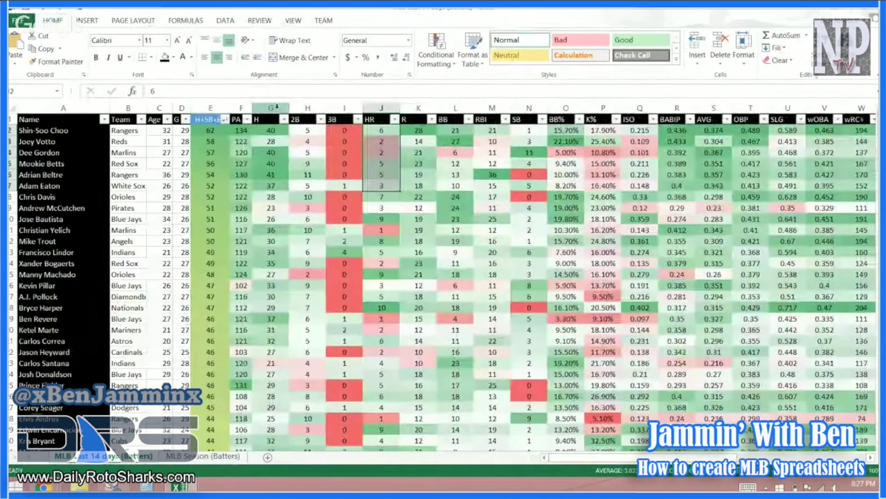
double_click(290, 108)
double_click(308, 108)
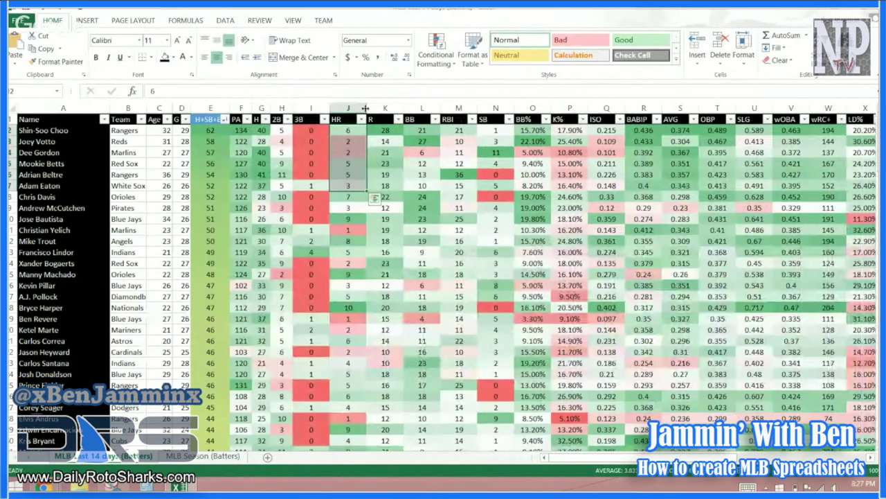
double_click(365, 108)
double_click(385, 108)
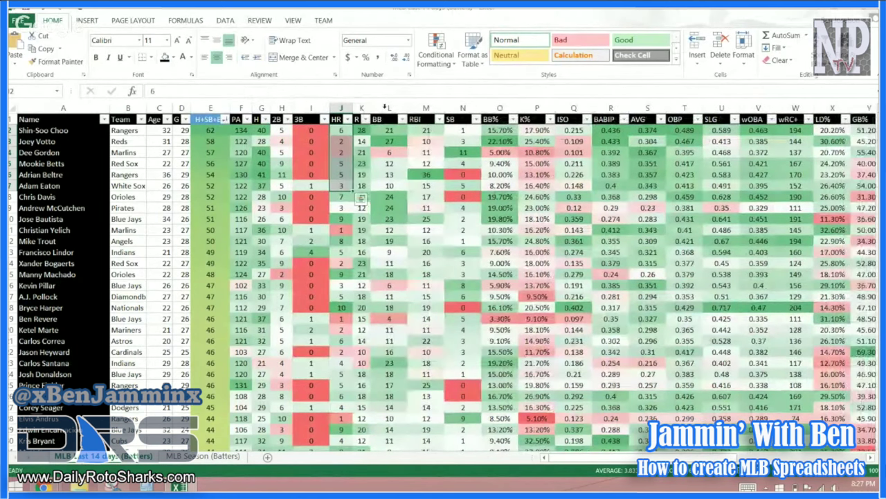
double_click(408, 108)
double_click(422, 108)
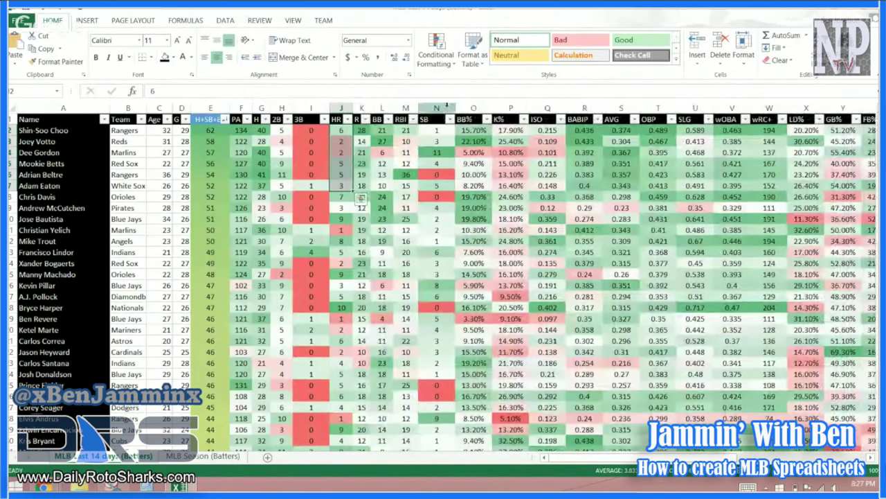
double_click(456, 108)
double_click(477, 108)
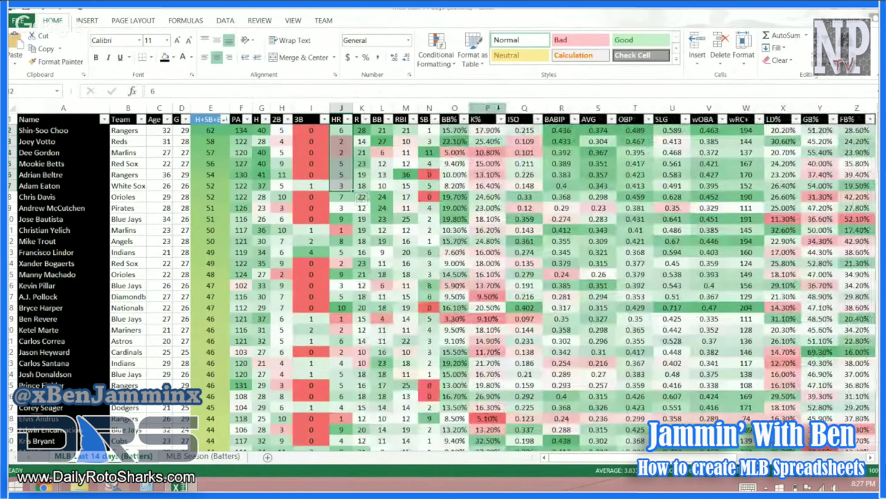
double_click(509, 108)
double_click(526, 109)
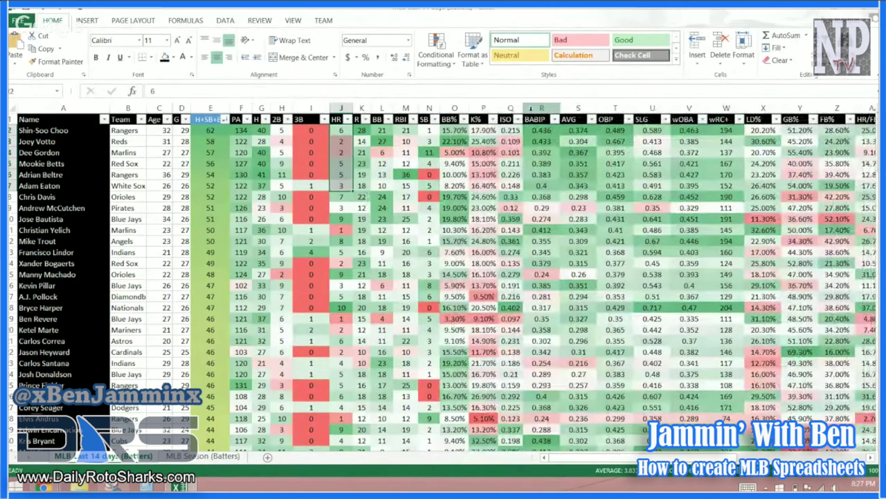
double_click(560, 109)
double_click(593, 108)
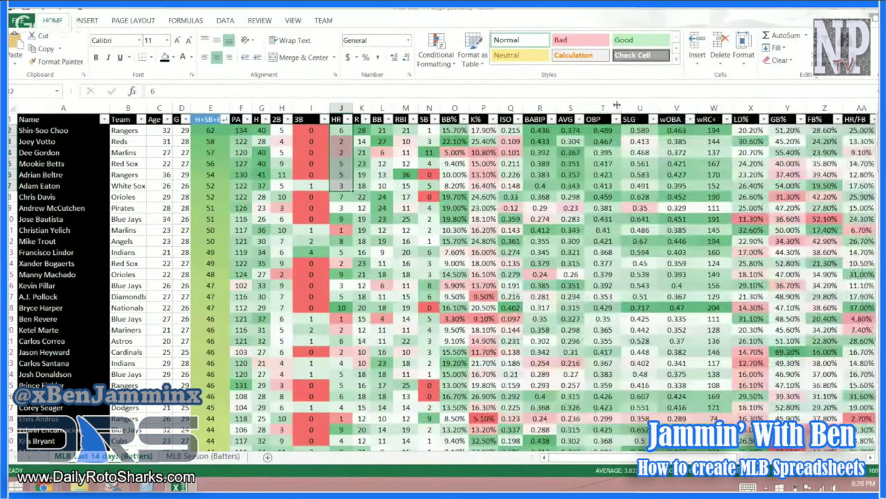
double_click(620, 108)
double_click(646, 108)
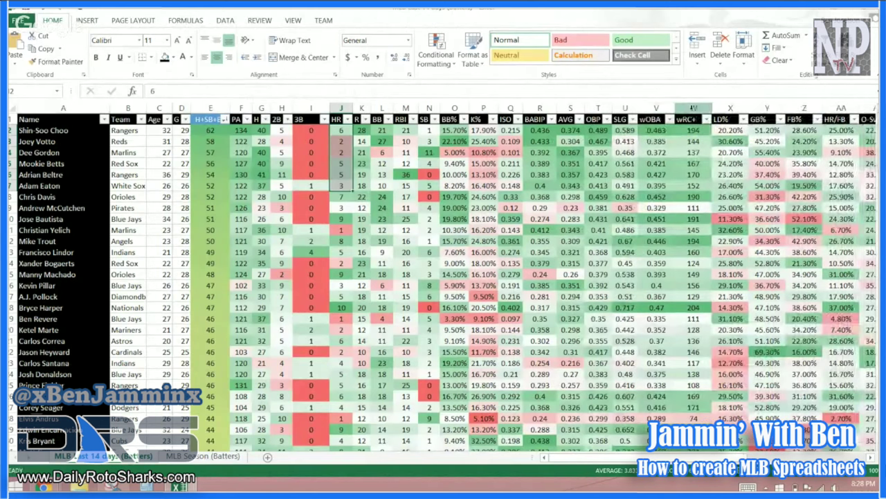
double_click(675, 108)
double_click(707, 108)
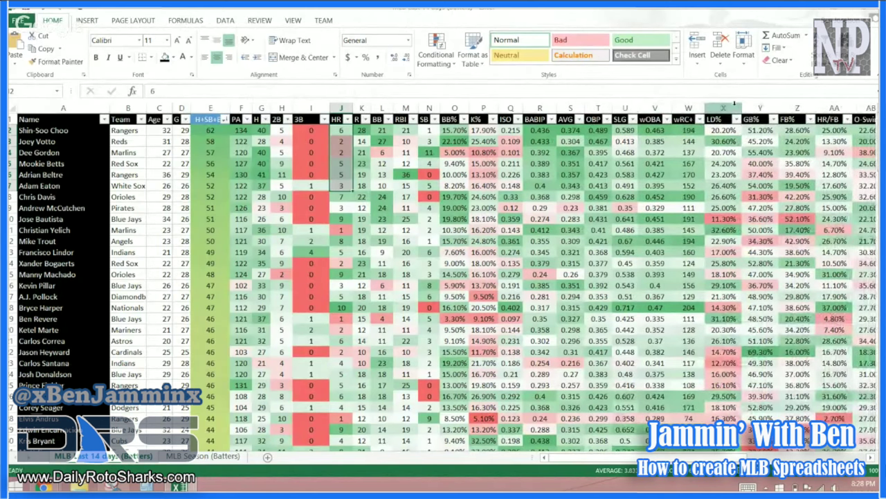
double_click(742, 108)
double_click(770, 108)
double_click(800, 108)
double_click(825, 108)
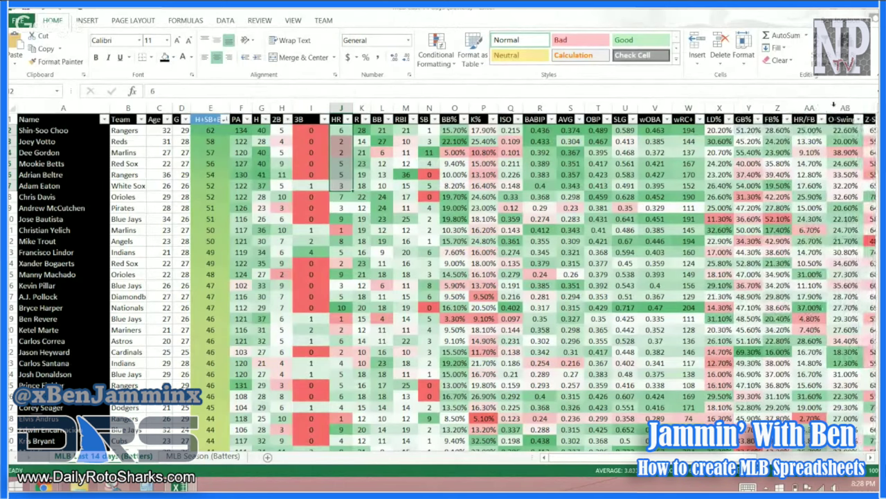
double_click(861, 108)
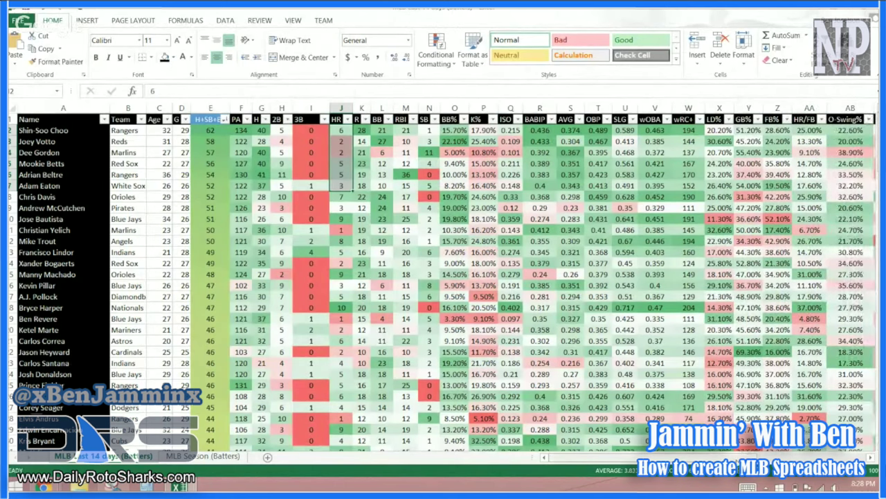
double_click(188, 108)
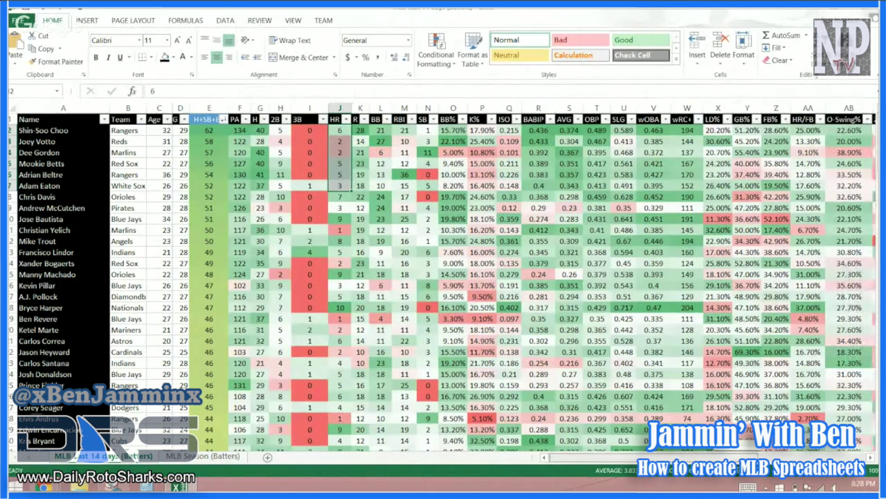
scroll(485, 277, "right", 4)
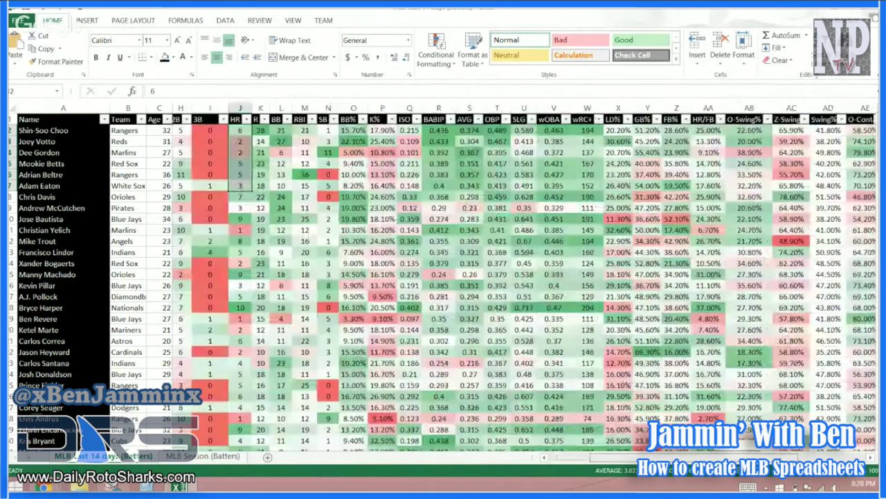
scroll(466, 148, "right", 7)
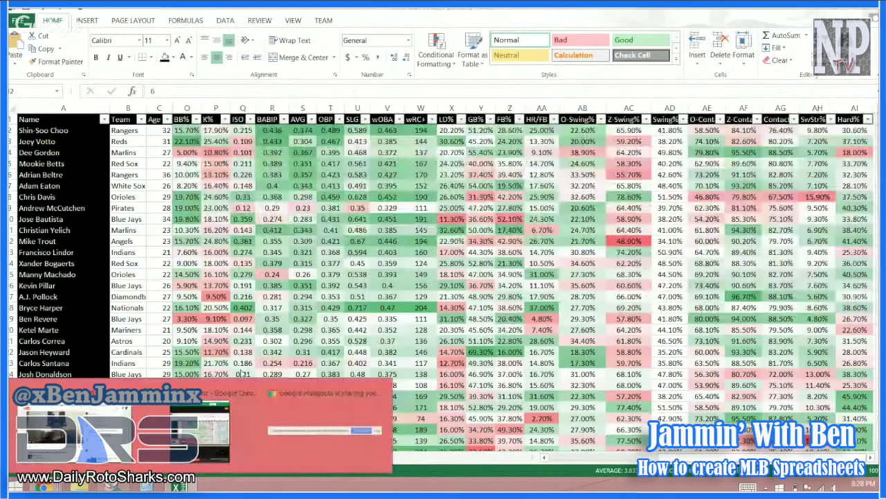
Step: Switch to the FanGraphs page in Chrome, search the players for "ortiz" and open David Ortiz's player page
left_click(211, 430)
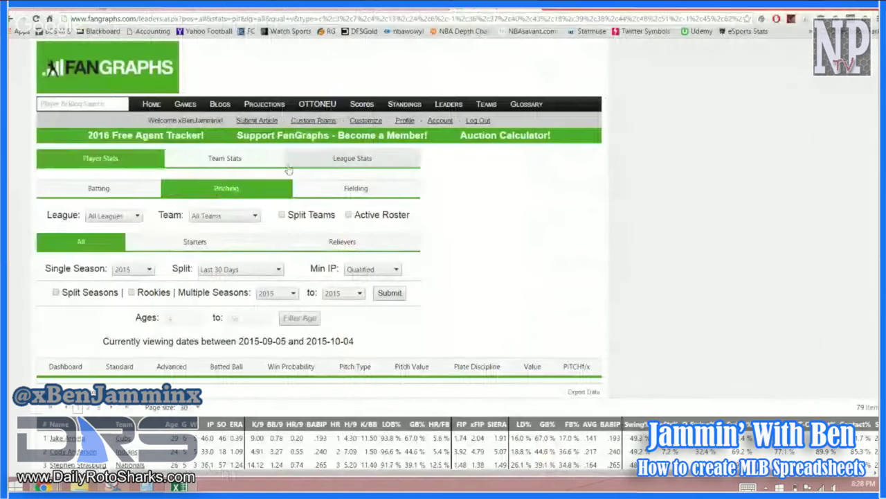
left_click(108, 103)
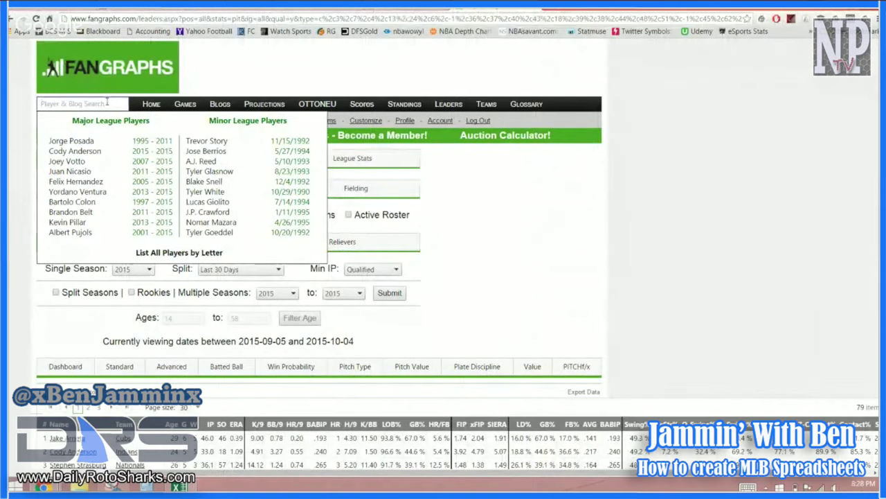
type("ortiz")
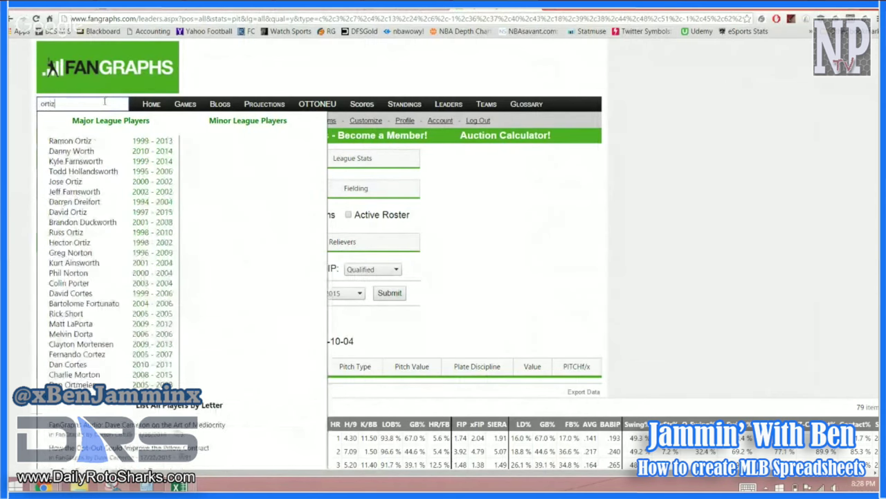
left_click(76, 212)
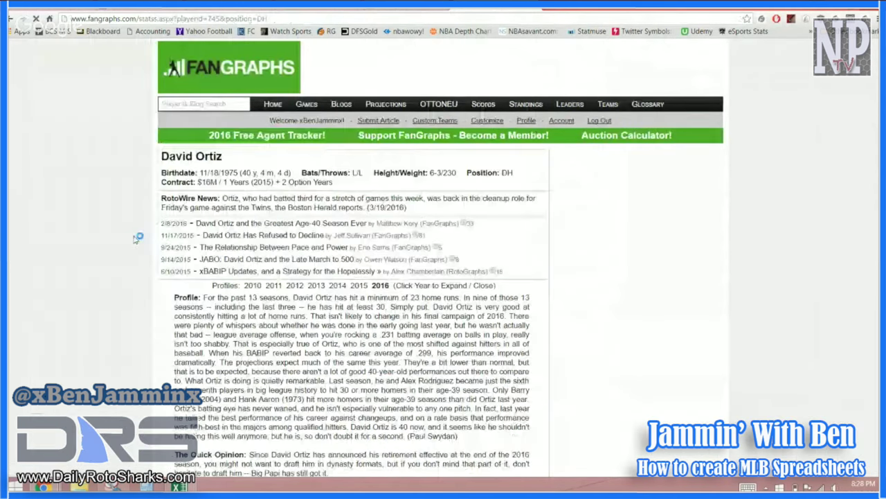
Step: Open David Ortiz's 2015 splits and examine his standard handedness, home/away and monthly splits
scroll(125, 237, "down", 5)
left_click(379, 136)
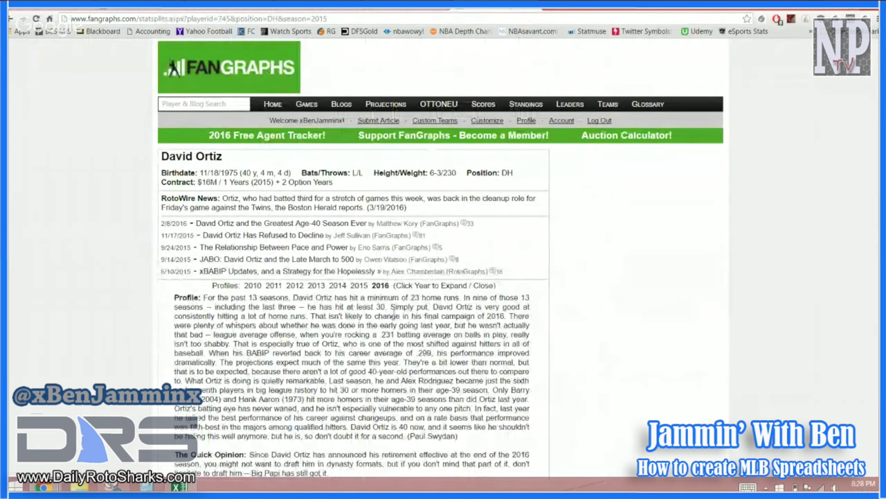
scroll(394, 312, "down", 1)
scroll(394, 312, "down", 4)
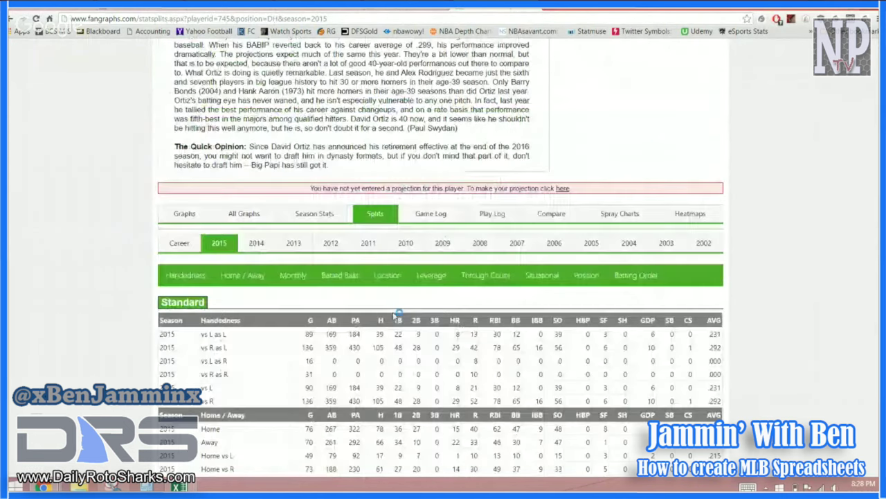
scroll(387, 179, "down", 2)
scroll(387, 179, "down", 1)
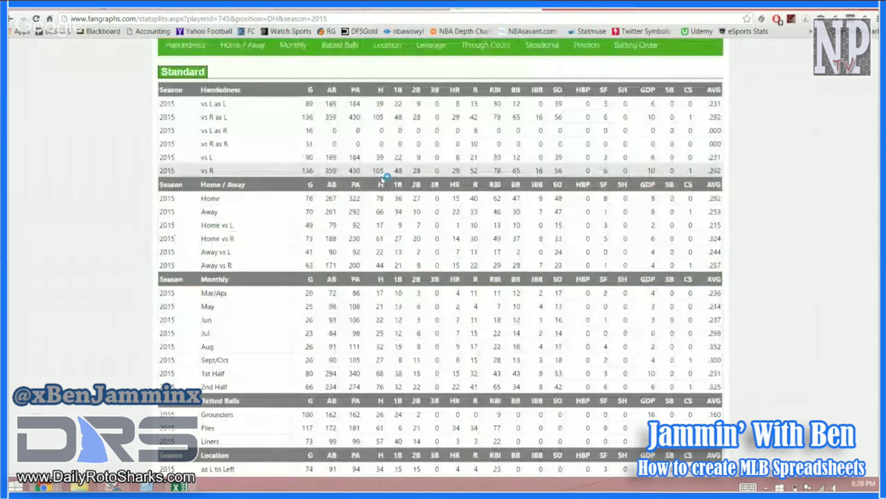
scroll(351, 177, "up", 1)
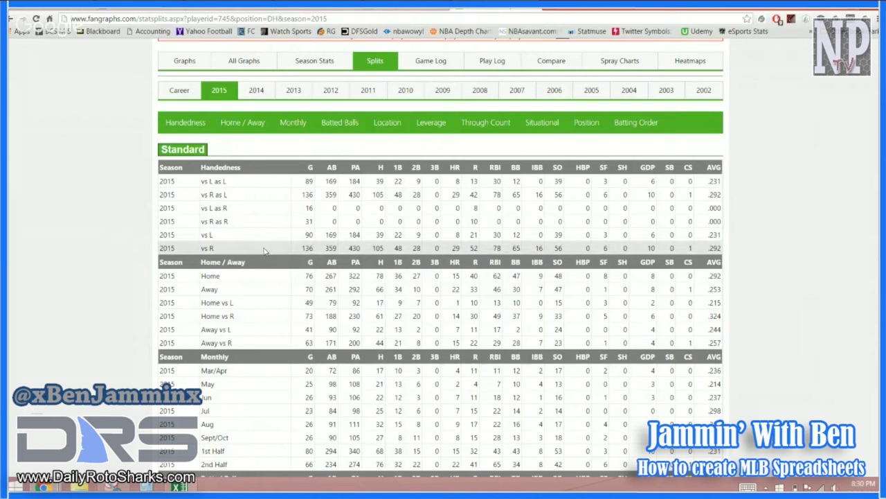
scroll(265, 252, "down", 1)
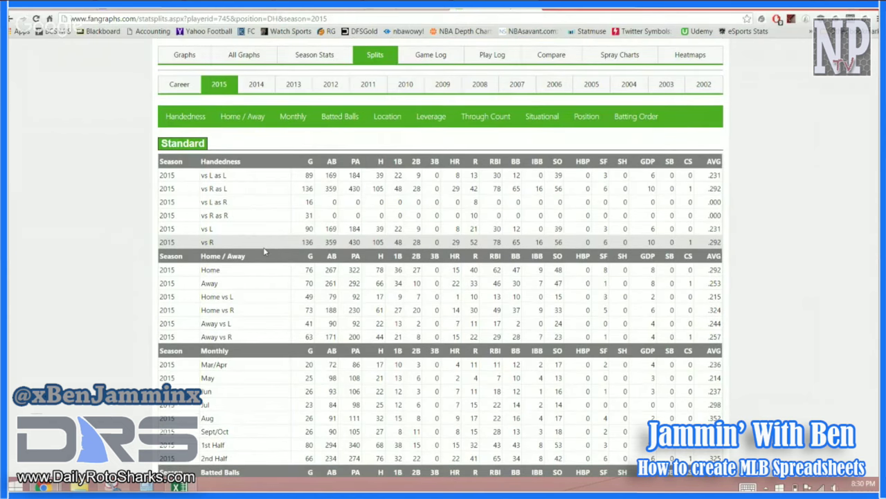
scroll(263, 256, "down", 2)
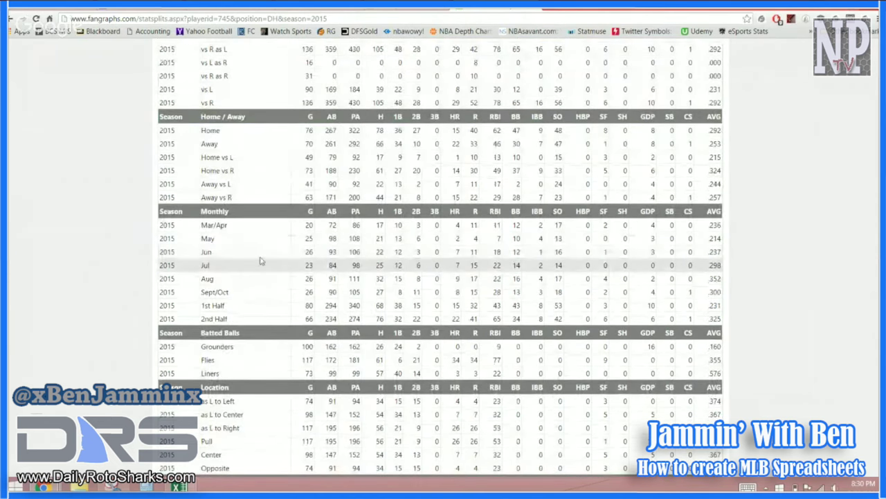
Step: Search the players for "billy burns" and open Billy Burns's player page
scroll(261, 261, "up", 15)
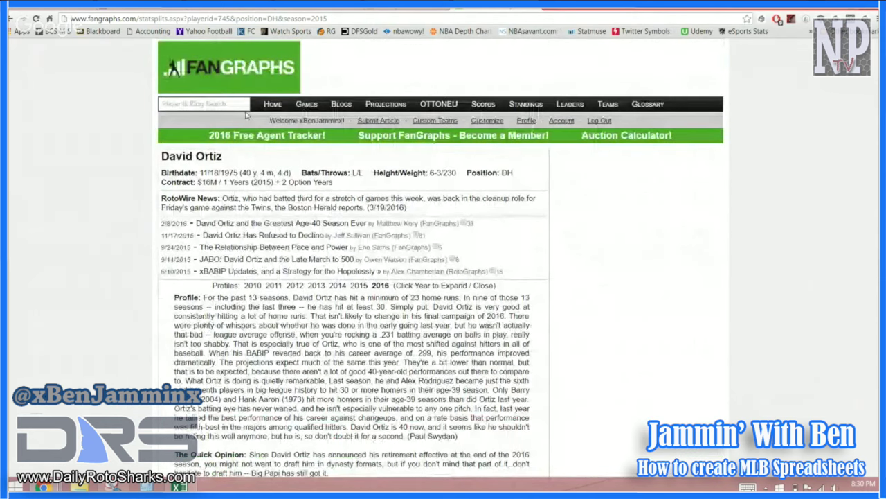
type("billy burns")
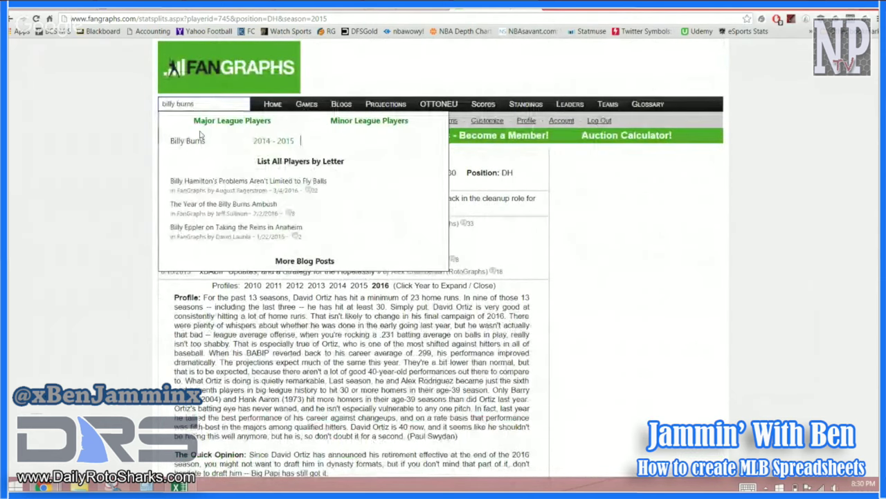
left_click(188, 140)
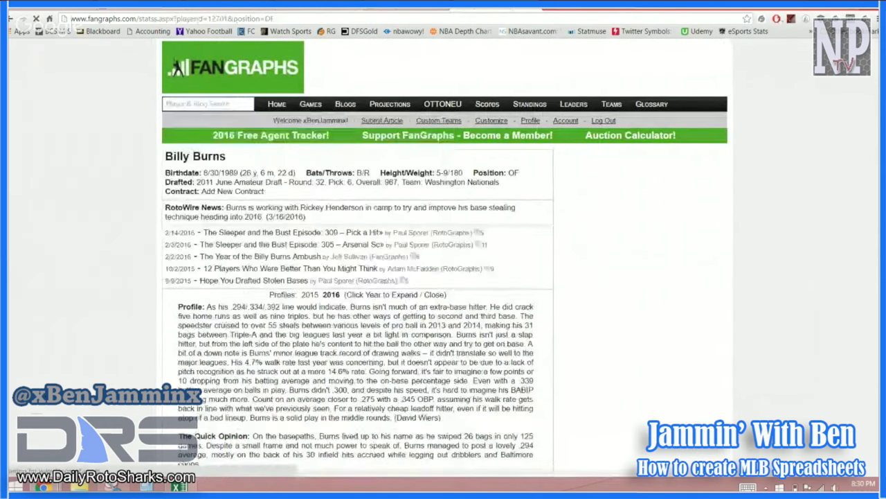
key("ctrl+Tab")
key("ctrl+shift+Tab")
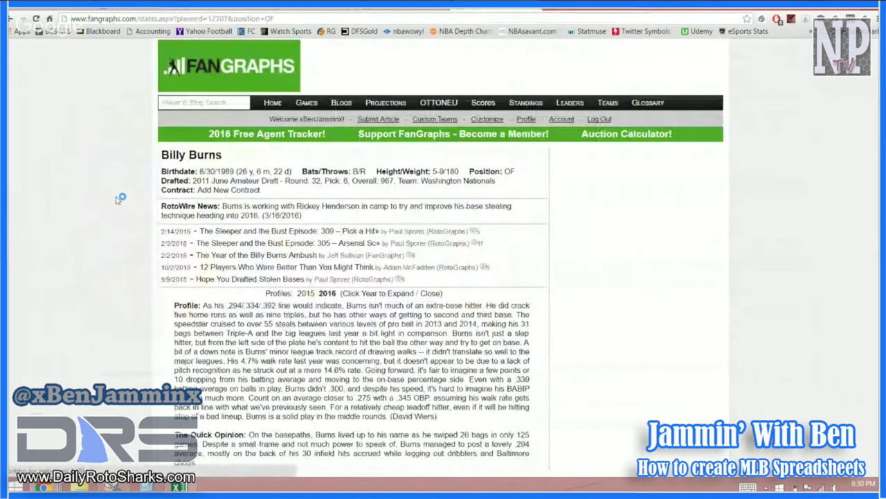
Step: Open Billy Burns's 2015 splits and examine his standard handedness and home/away splits
scroll(120, 198, "down", 3)
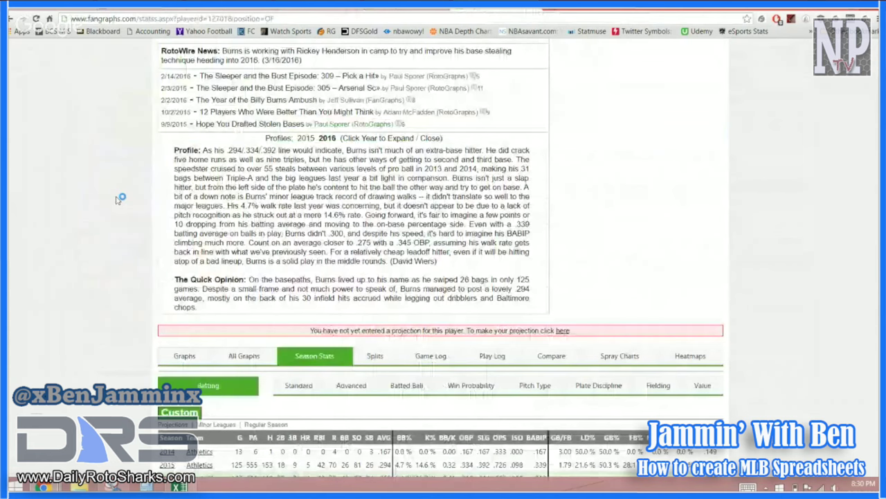
scroll(372, 130, "down", 3)
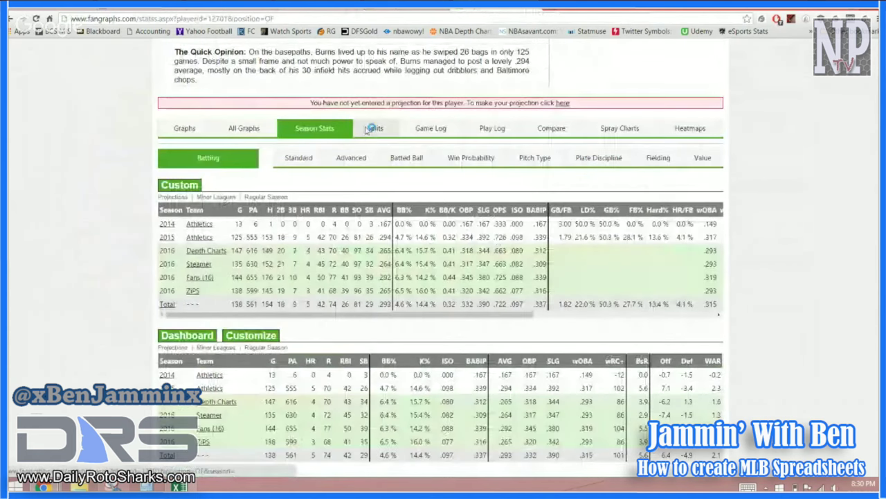
scroll(56, 212, "down", 5)
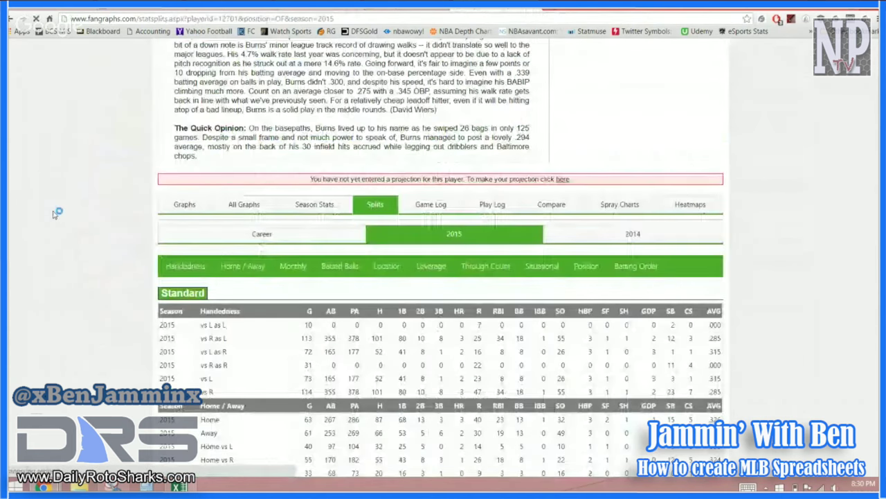
scroll(209, 238, "down", 2)
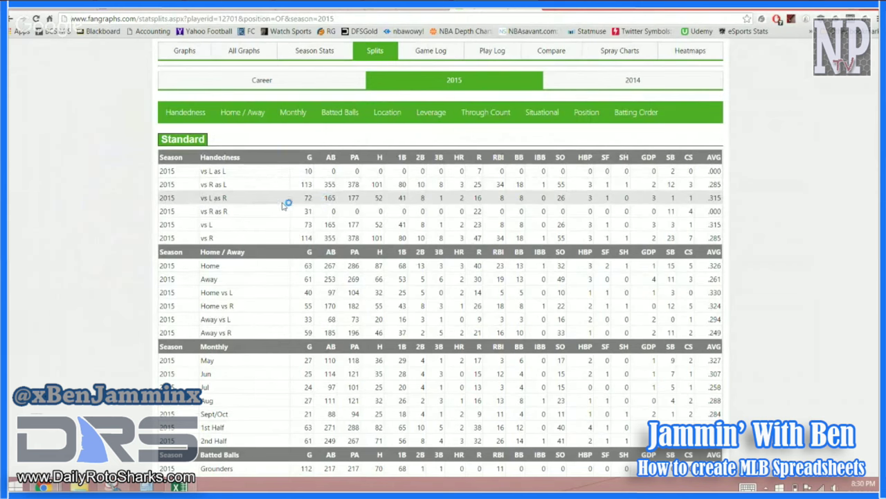
scroll(297, 177, "down", 1)
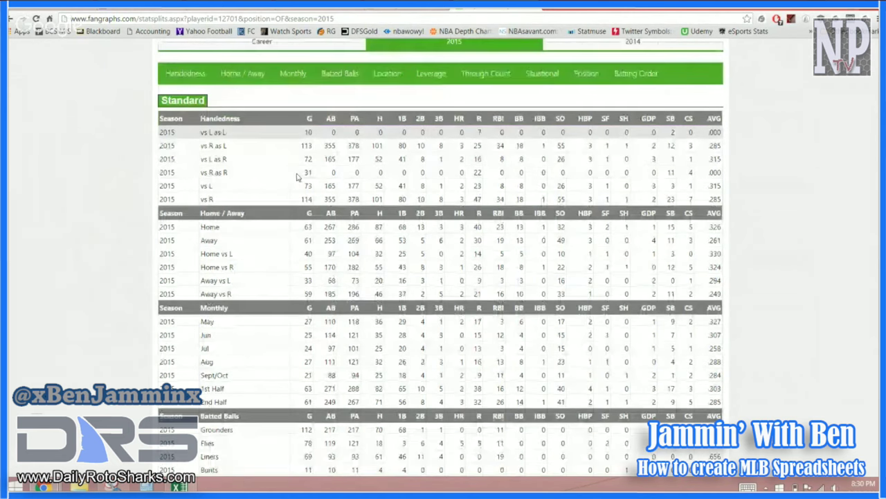
scroll(298, 177, "down", 1)
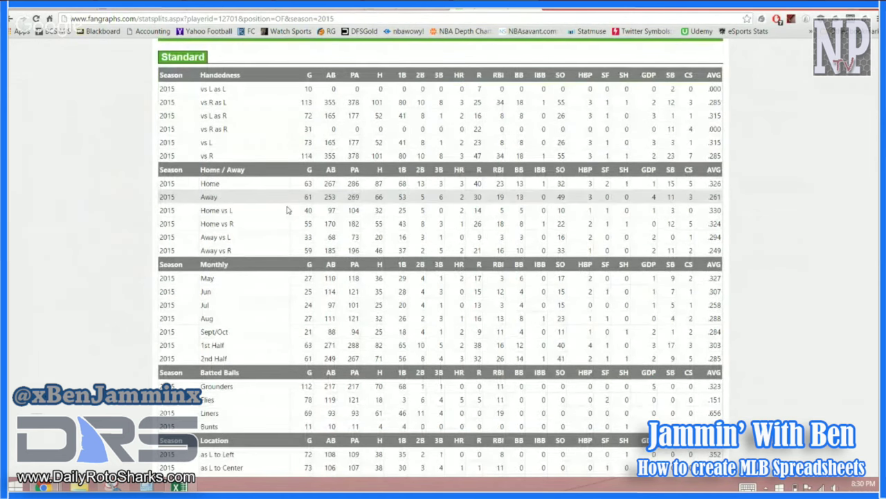
Step: Examine Billy Burns's batted-ball, location, situational, position and batting-order splits
scroll(288, 210, "down", 7)
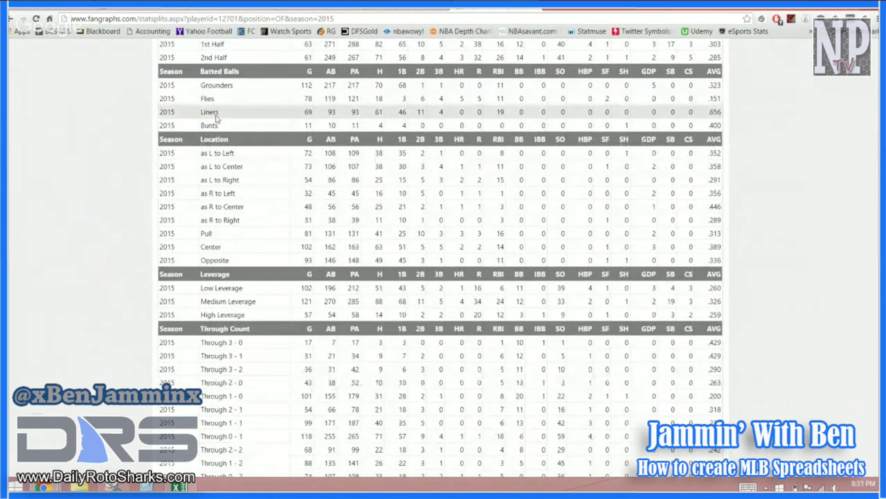
scroll(217, 119, "down", 5)
scroll(217, 178, "down", 2)
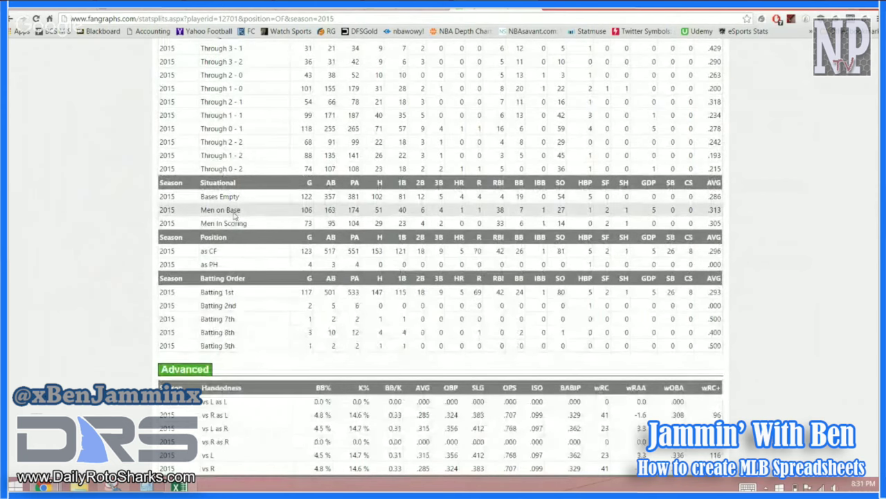
scroll(233, 215, "down", 2)
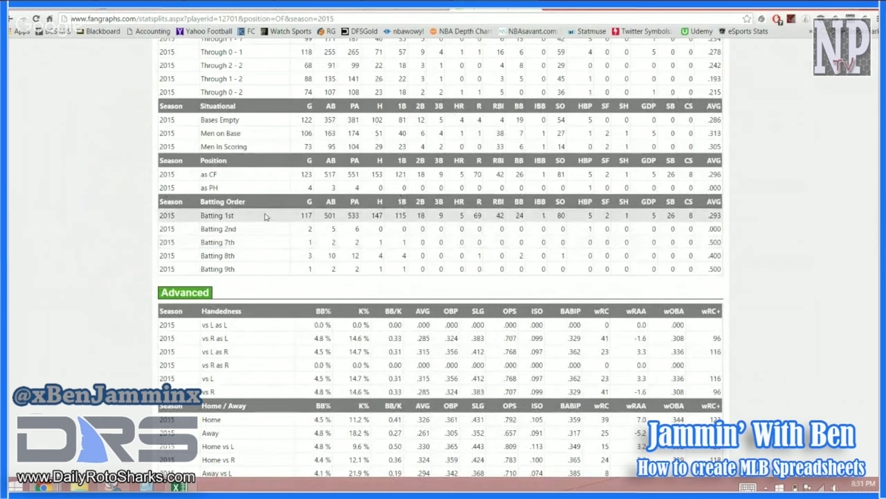
Step: Search the players for "colabello" and open Chris Colabello's player page
scroll(257, 231, "up", 10)
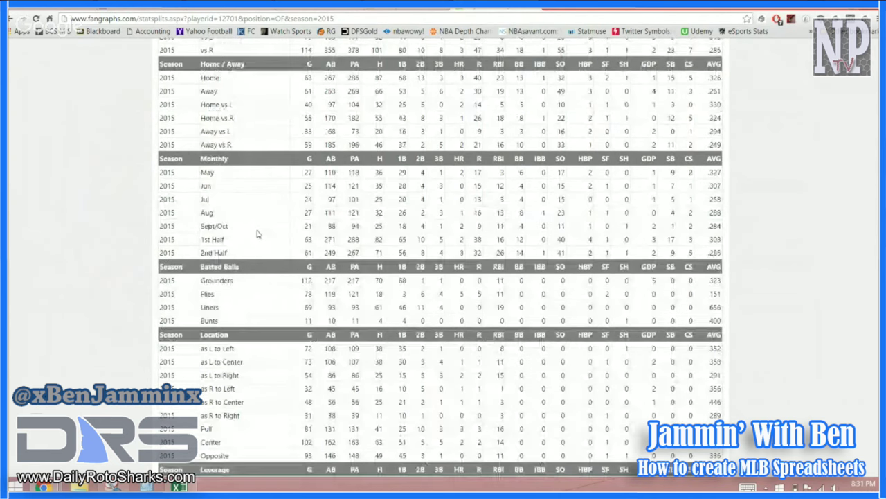
scroll(257, 234, "up", 8)
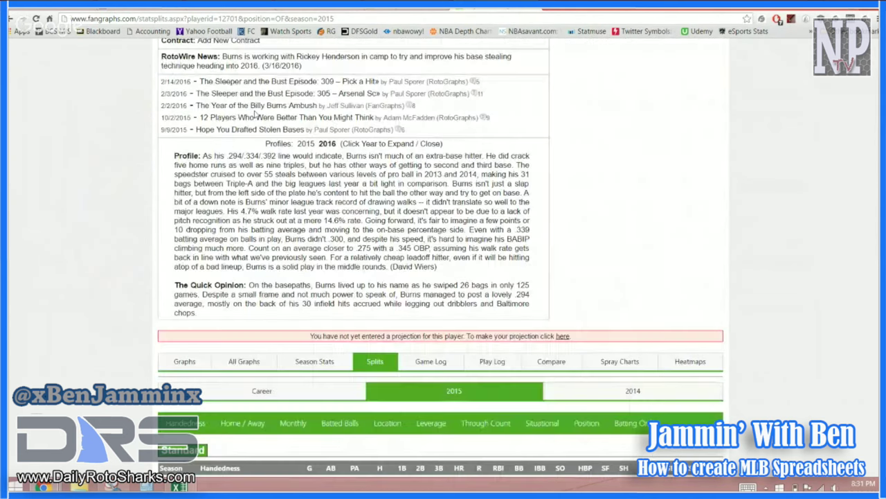
scroll(256, 115, "up", 3)
mouse_move(234, 103)
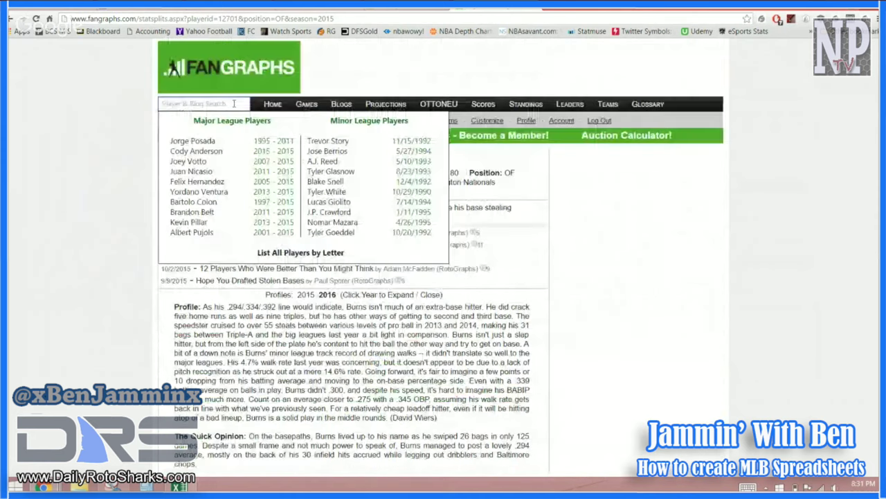
left_click(234, 103)
type("colabello")
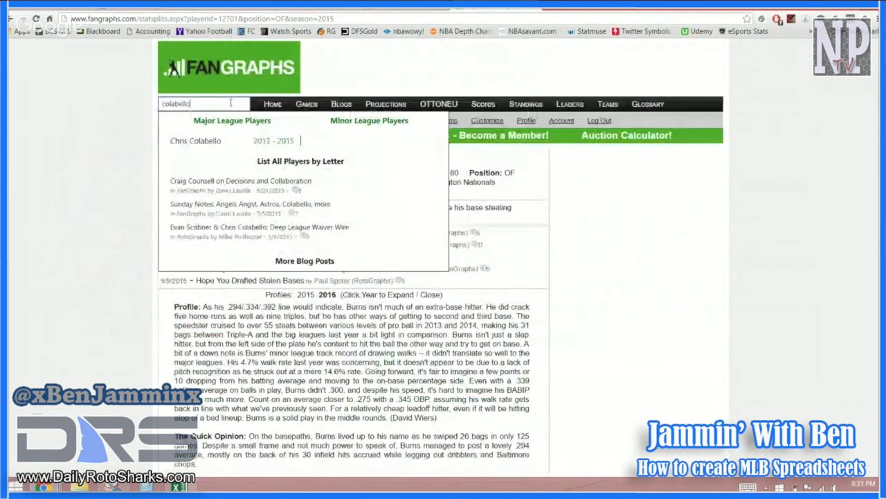
key("Return")
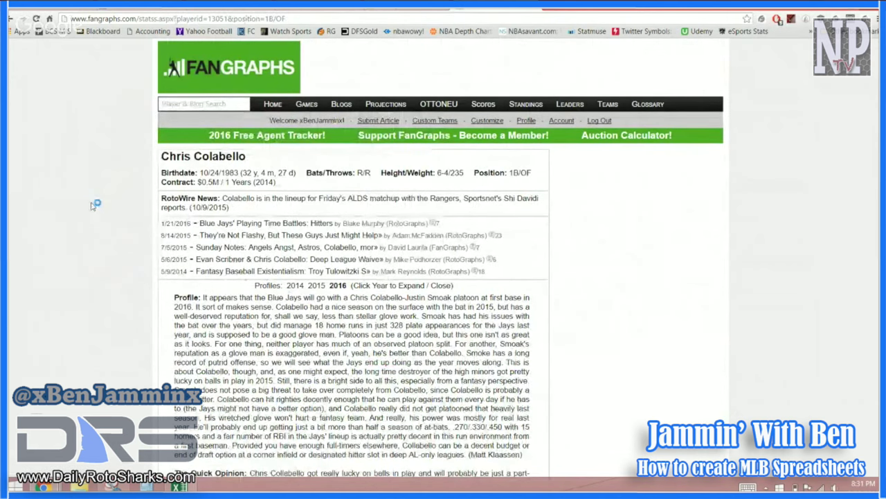
Step: Open Chris Colabello's 2015 splits and examine his situational, position and batting-order splits
scroll(90, 211, "down", 10)
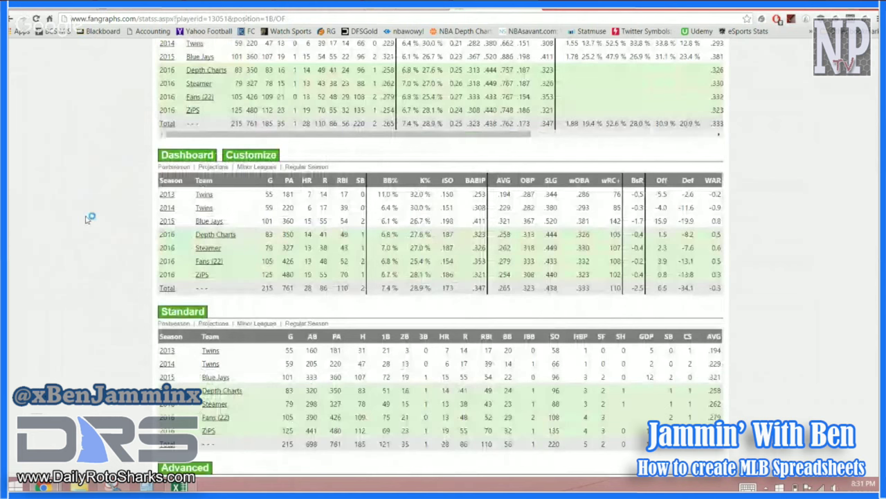
scroll(89, 218, "up", 3)
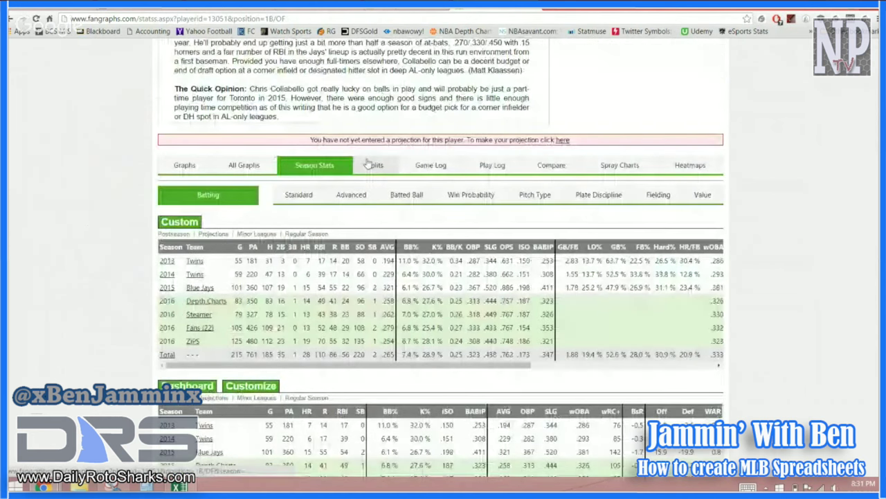
left_click(367, 165)
scroll(79, 164, "down", 10)
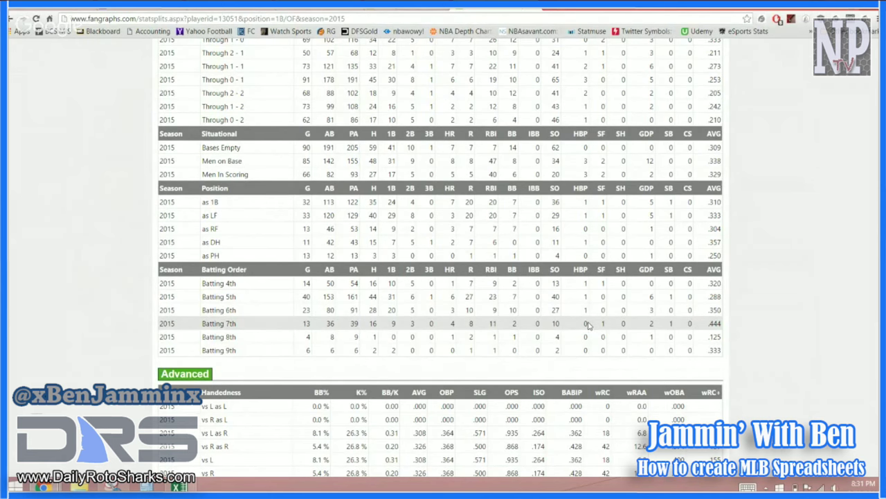
Step: Examine Chris Colabello's 2015 standard splits by handedness and home/away
scroll(588, 324, "up", 1)
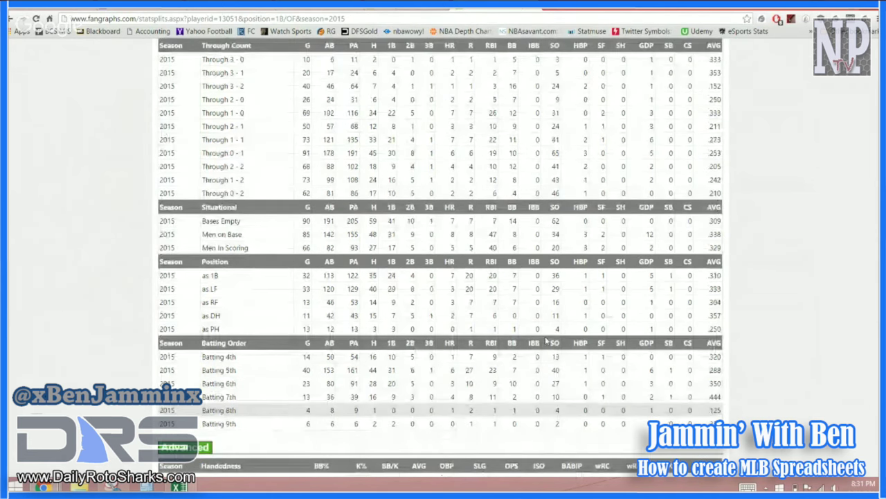
scroll(546, 339, "up", 10)
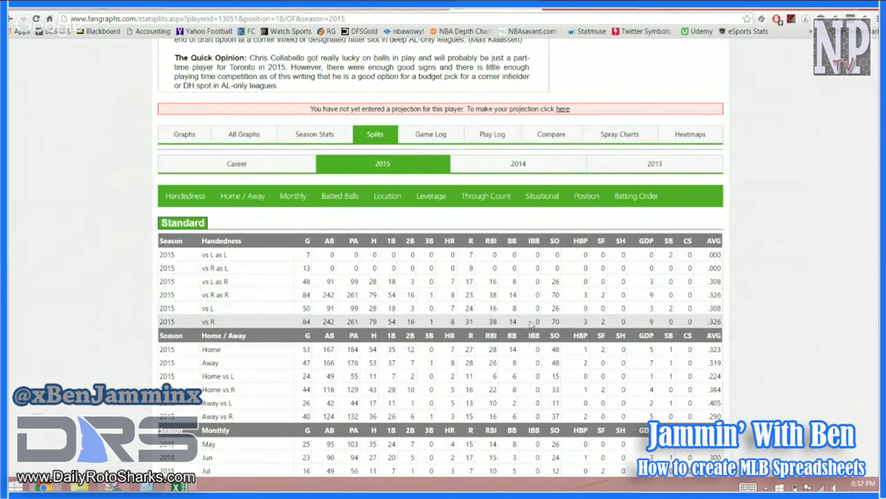
scroll(532, 324, "up", 1)
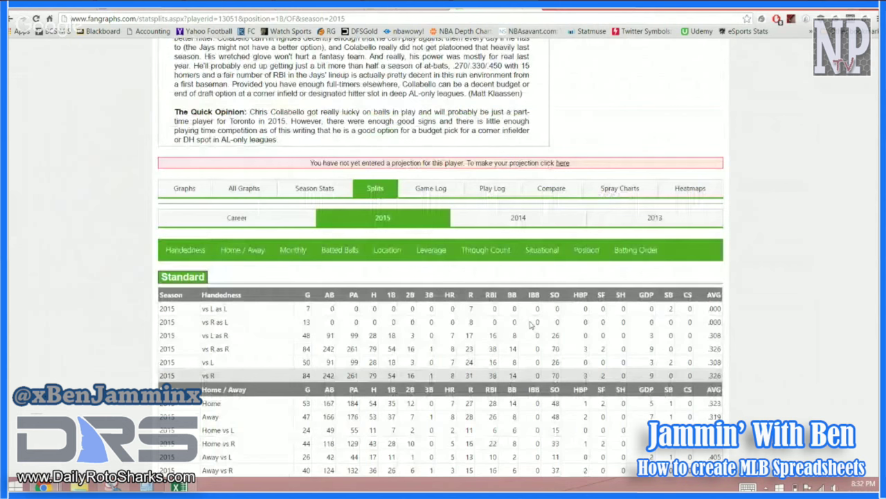
scroll(532, 324, "down", 1)
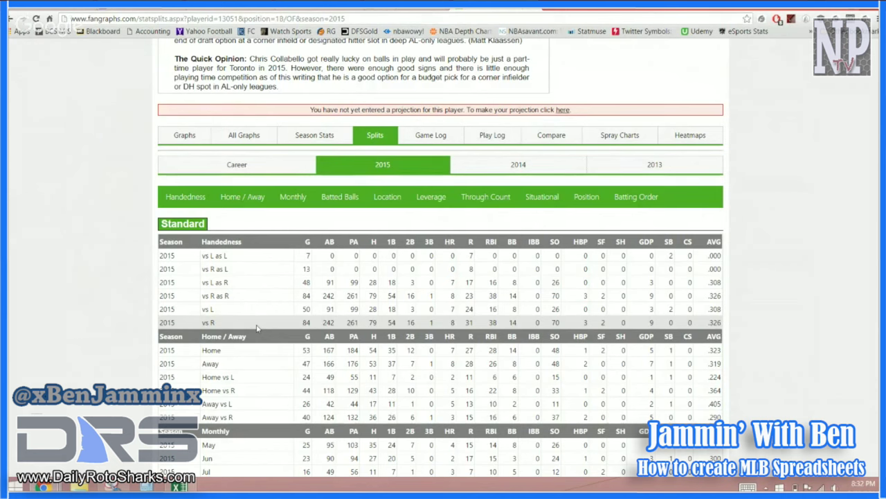
Step: Examine Chris Colabello's 2015 standard splits by home/away and month, and review the profile notes above them
scroll(260, 326, "down", 2)
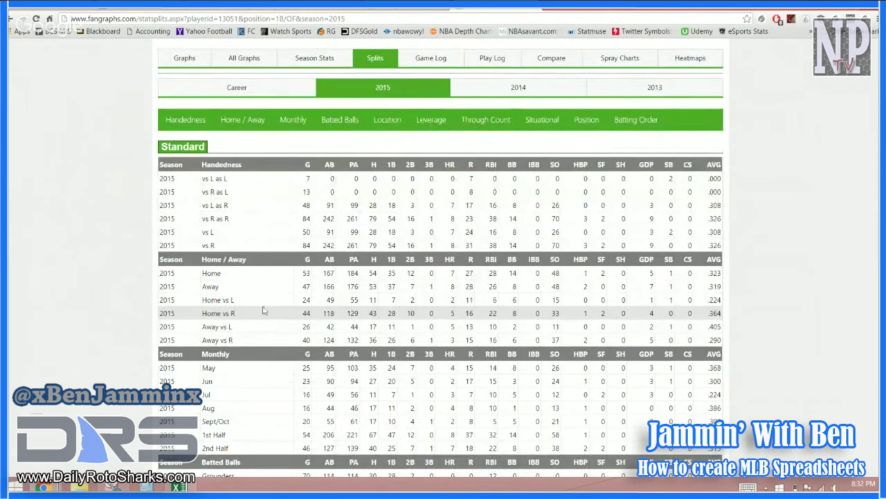
scroll(263, 305, "down", 1)
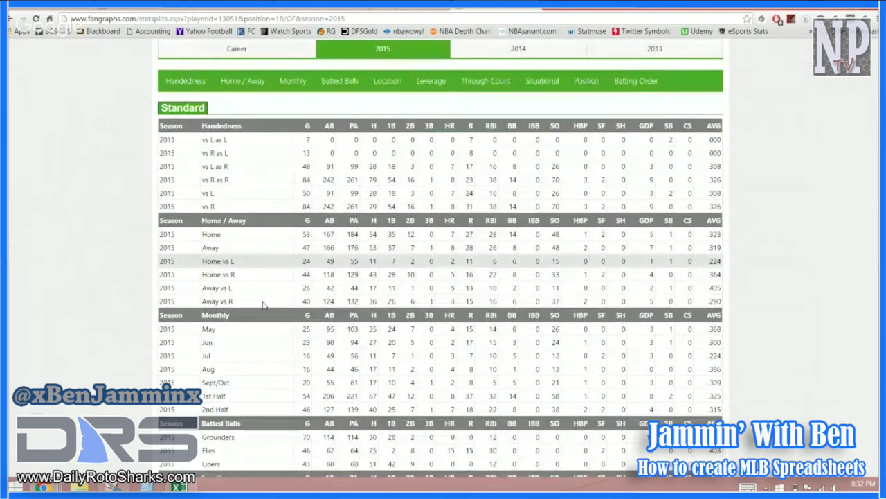
scroll(263, 305, "down", 1)
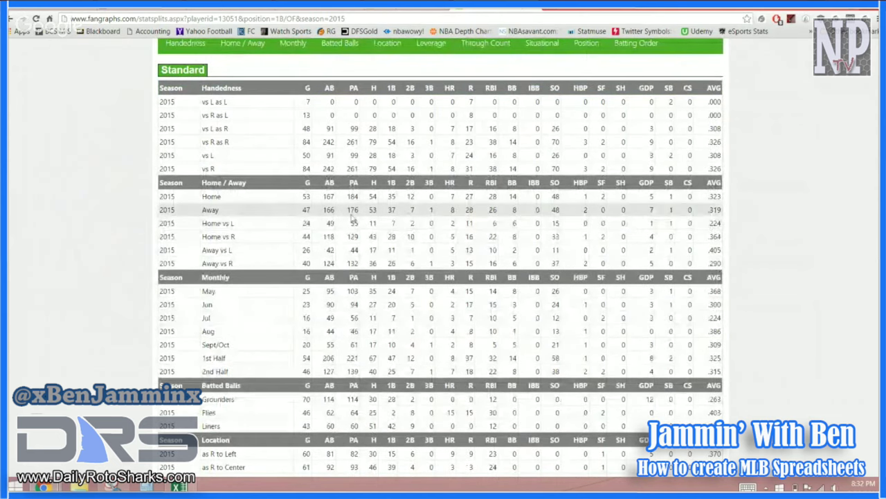
scroll(344, 226, "up", 7)
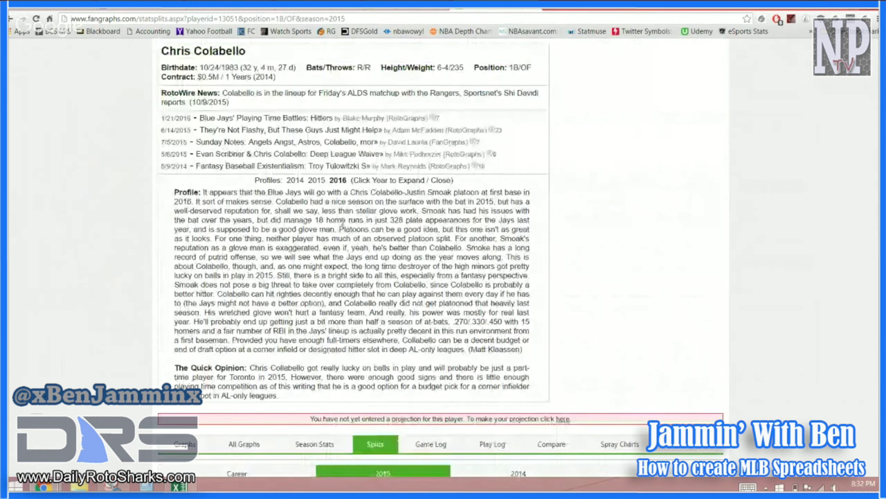
scroll(342, 224, "up", 3)
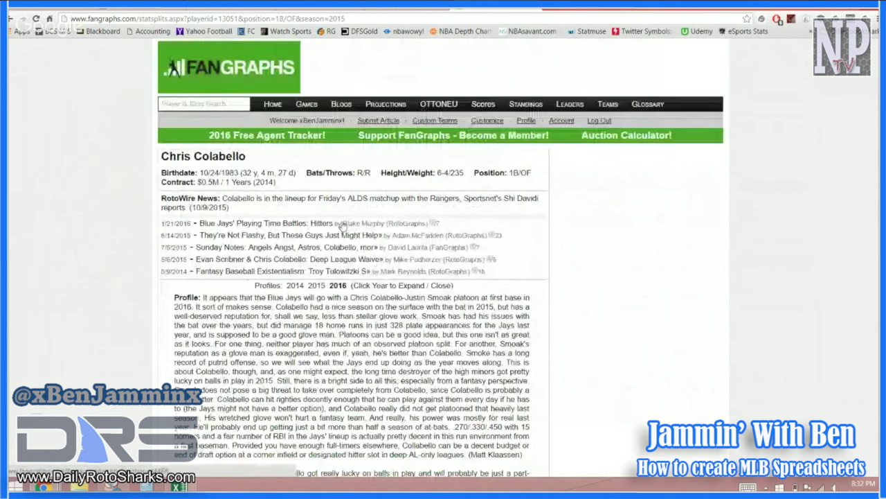
scroll(342, 225, "down", 10)
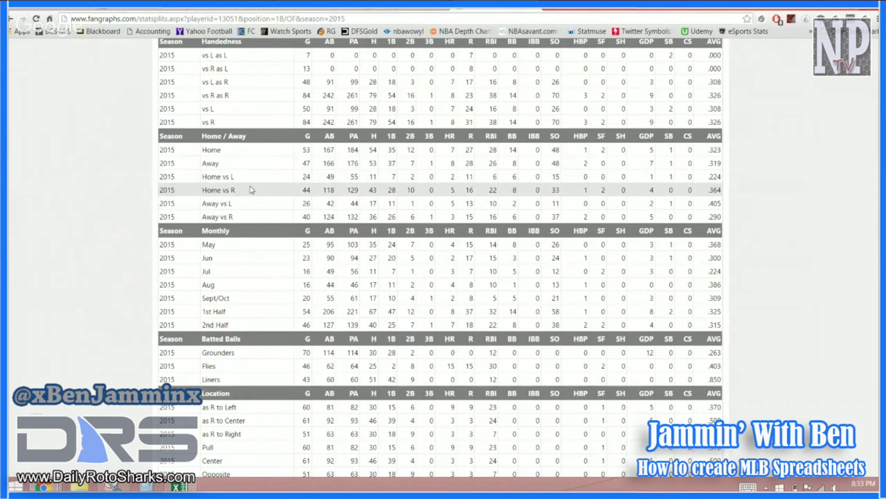
scroll(306, 260, "up", 1)
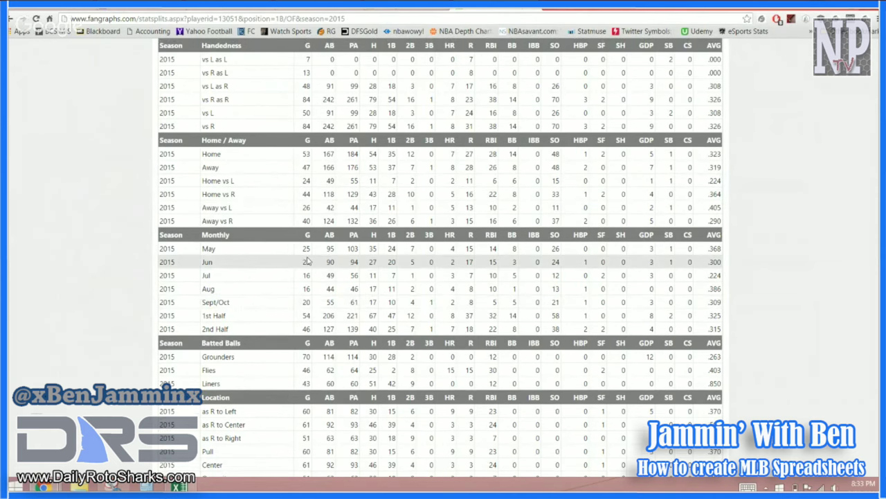
scroll(306, 260, "up", 15)
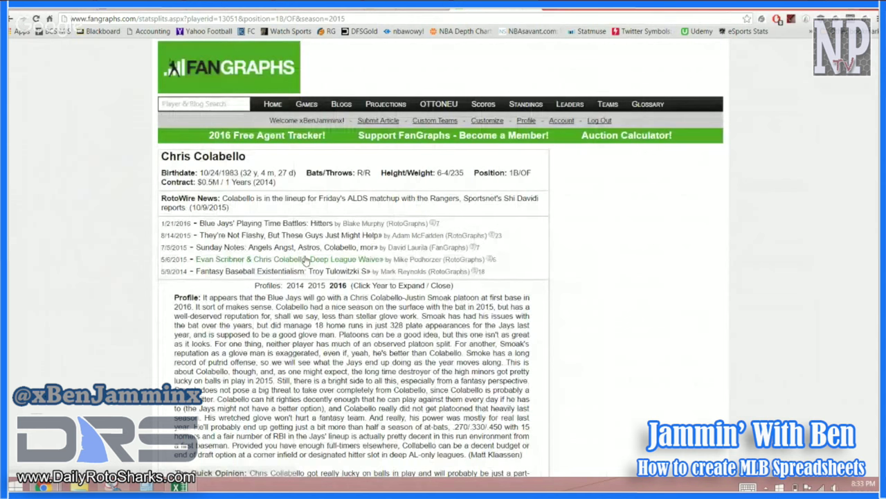
Step: Examine Chris Colabello's 2015 position and batting-order splits and his advanced splits by handedness, month, location and situation
scroll(307, 260, "down", 15)
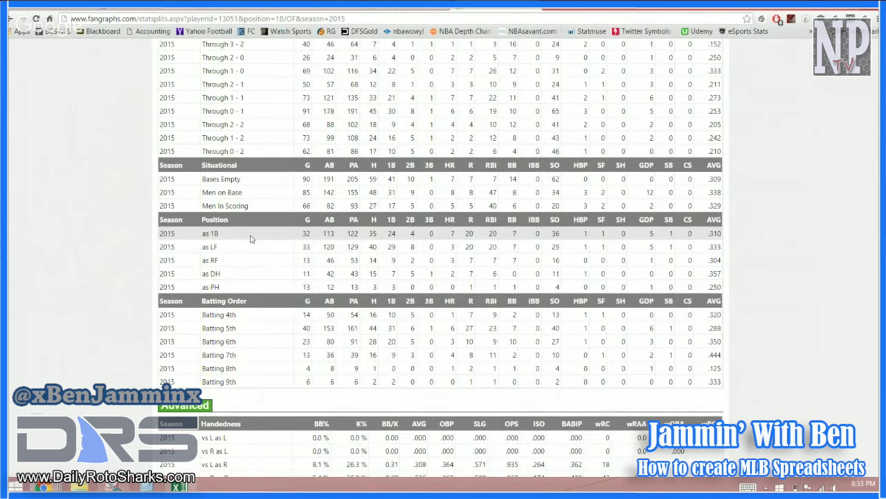
scroll(252, 239, "down", 1)
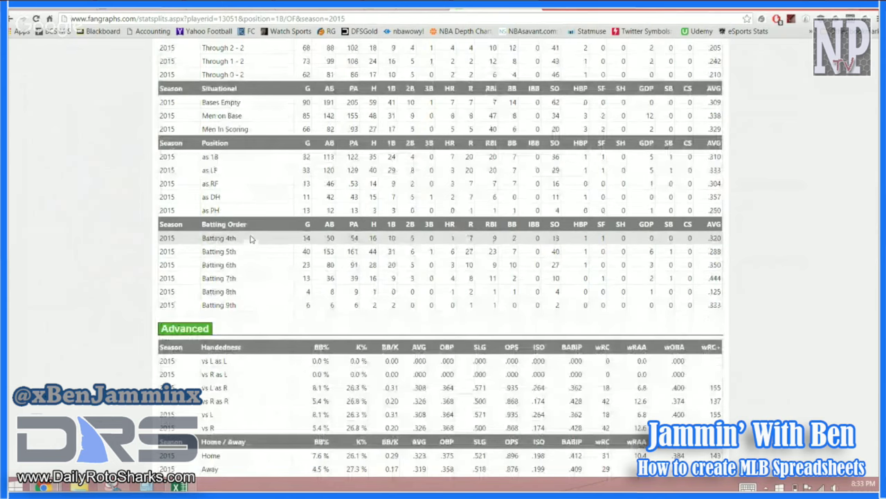
scroll(251, 238, "down", 2)
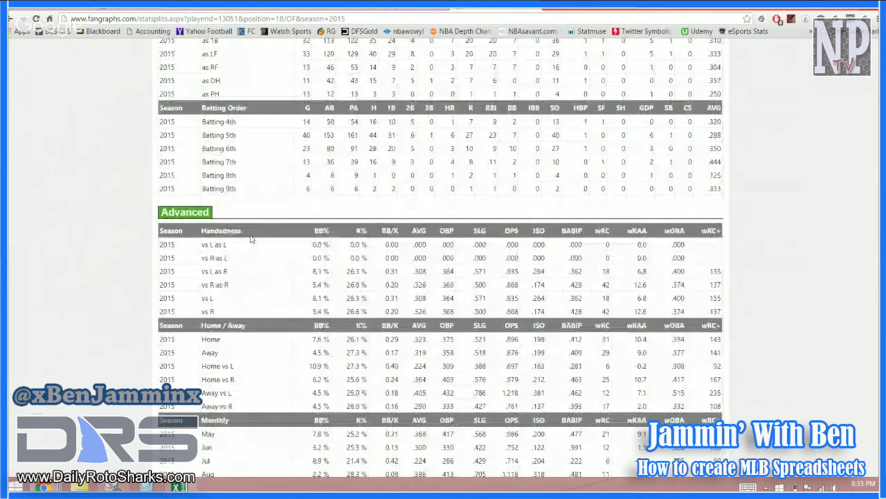
scroll(252, 239, "down", 5)
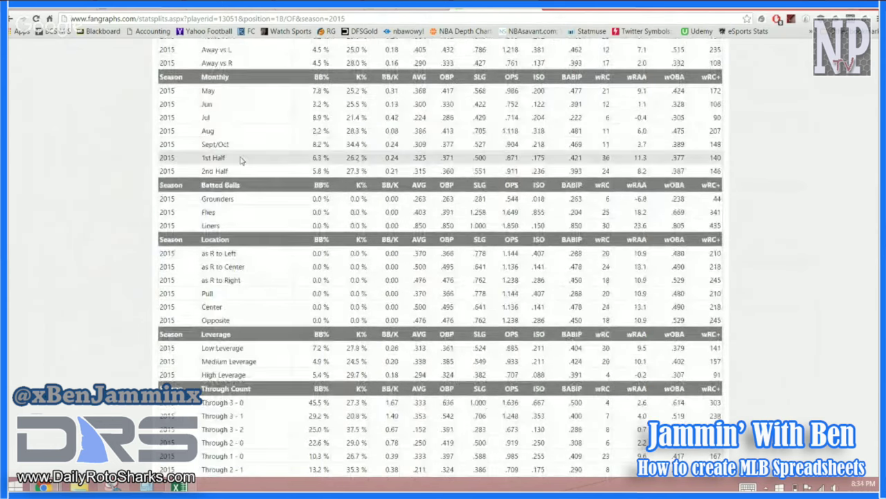
scroll(241, 160, "up", 1)
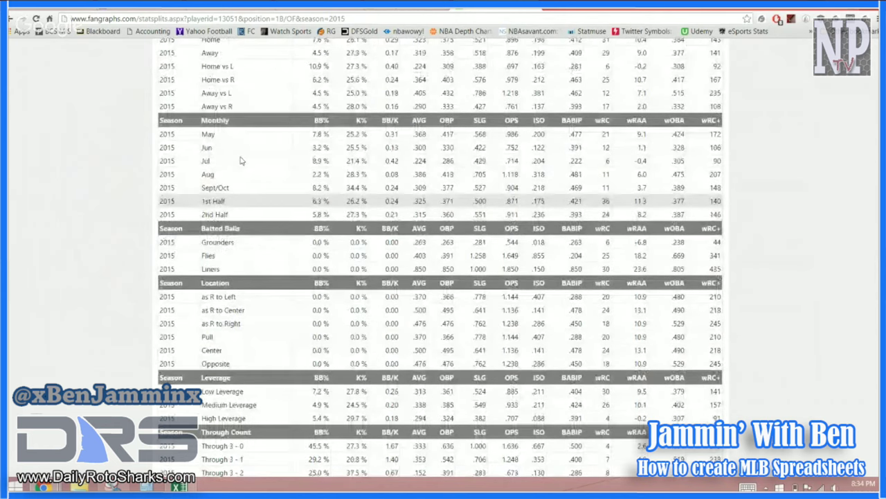
scroll(241, 160, "up", 15)
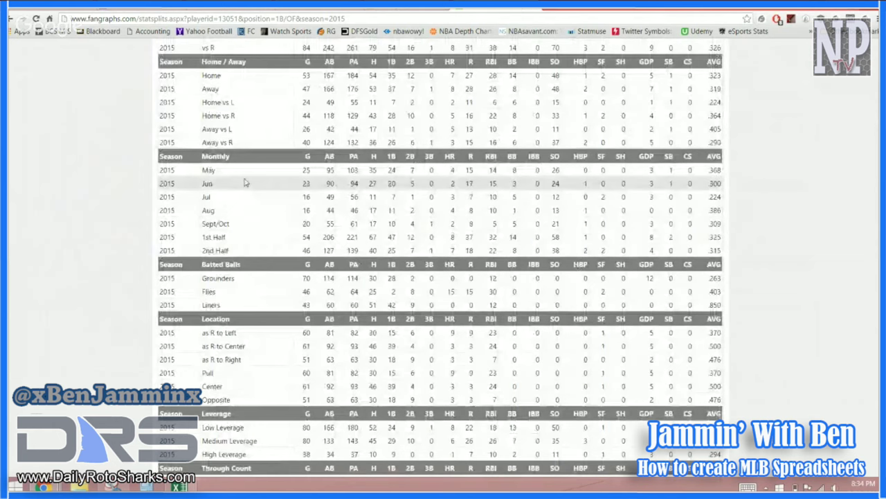
scroll(244, 182, "down", 15)
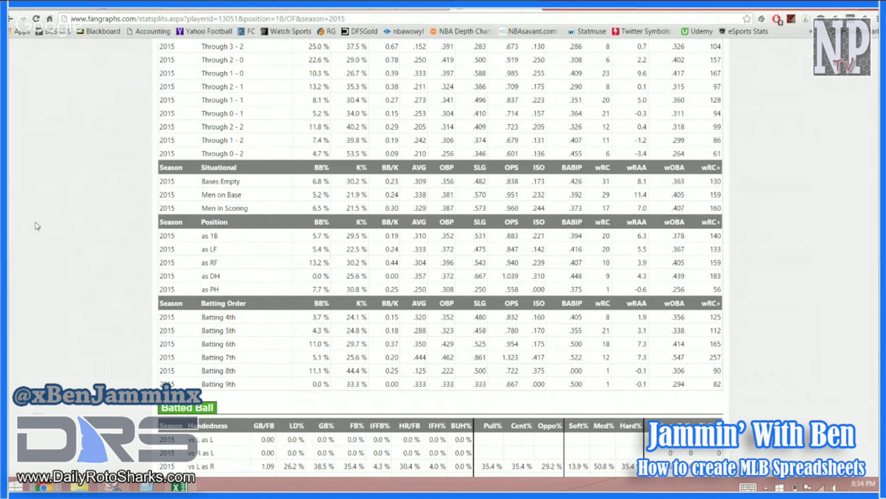
scroll(36, 225, "up", 5)
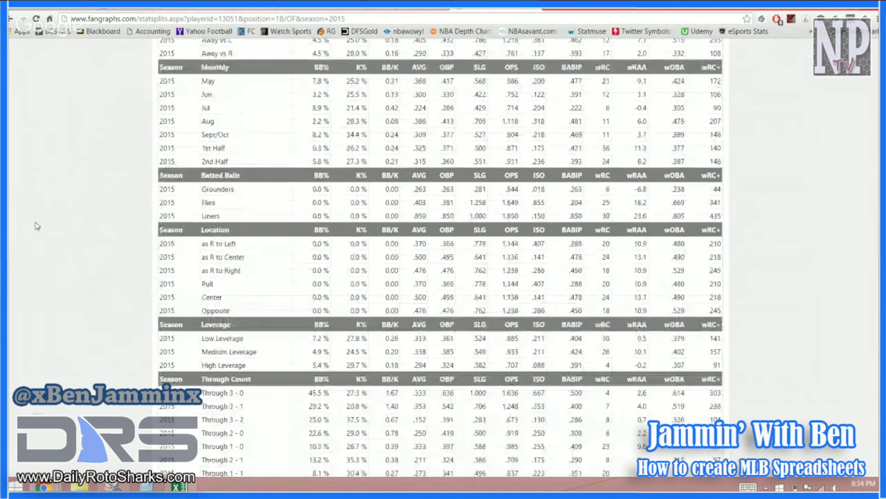
scroll(37, 226, "up", 2)
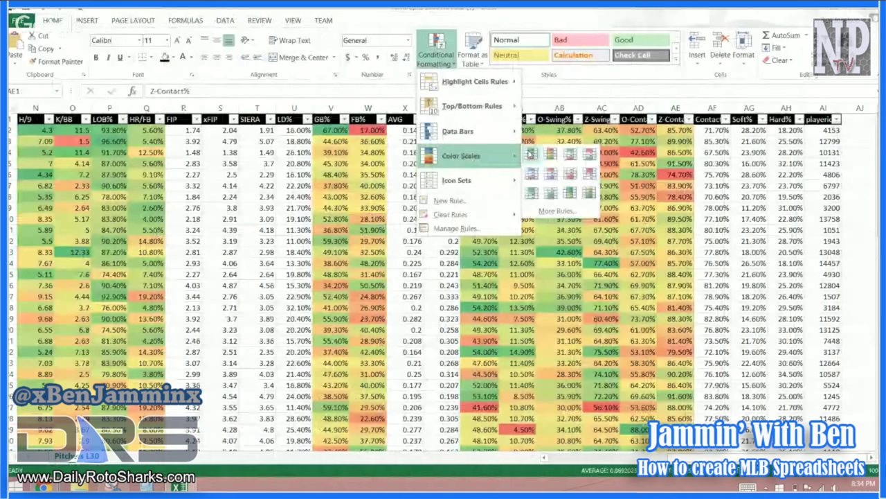
Step: Switch to the Pitchers L30 sheet in Excel and color-scale the Contact% and Z-Contact% columns with green for low and red for high values
left_click(530, 153)
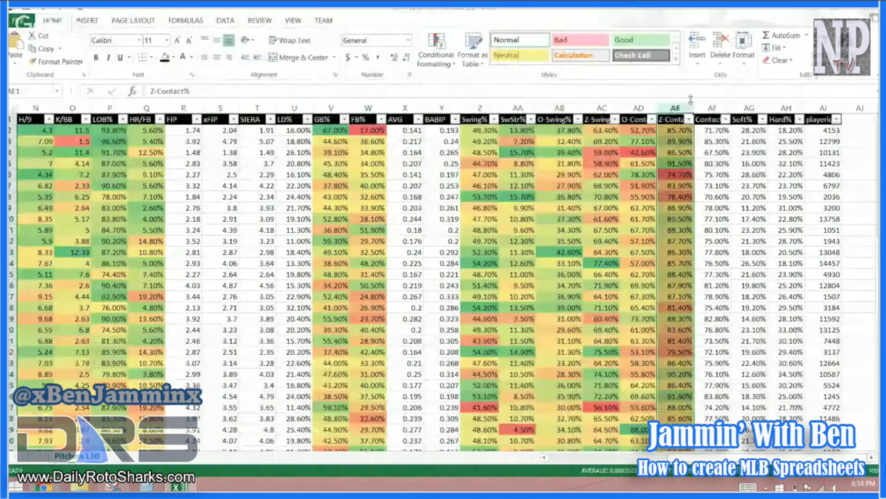
left_click(710, 108)
left_click(437, 48)
mouse_move(476, 154)
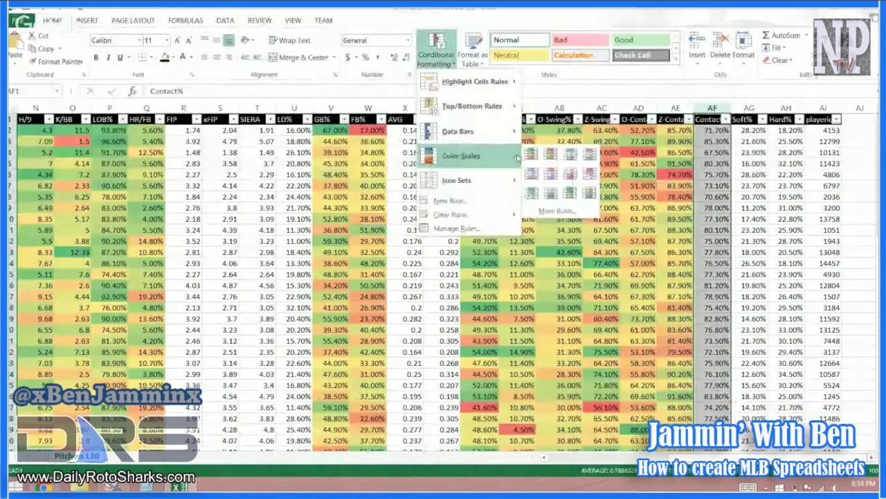
left_click(676, 108)
left_click(436, 49)
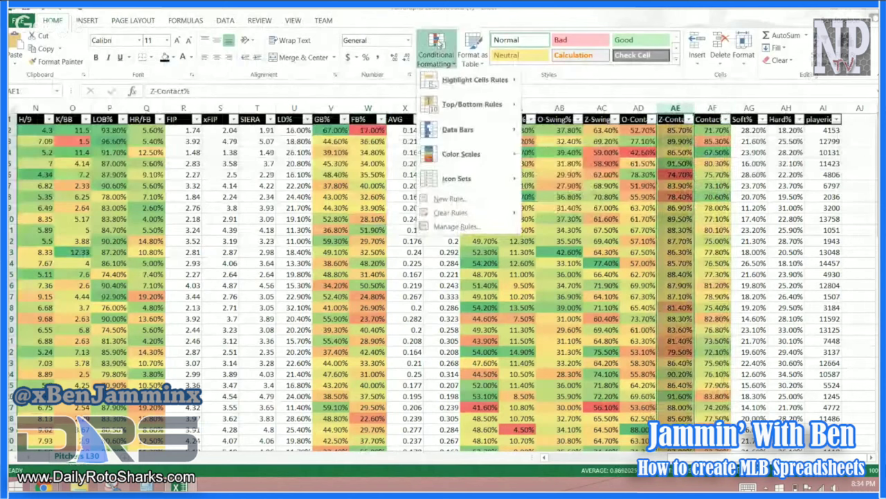
mouse_move(511, 159)
left_click(550, 154)
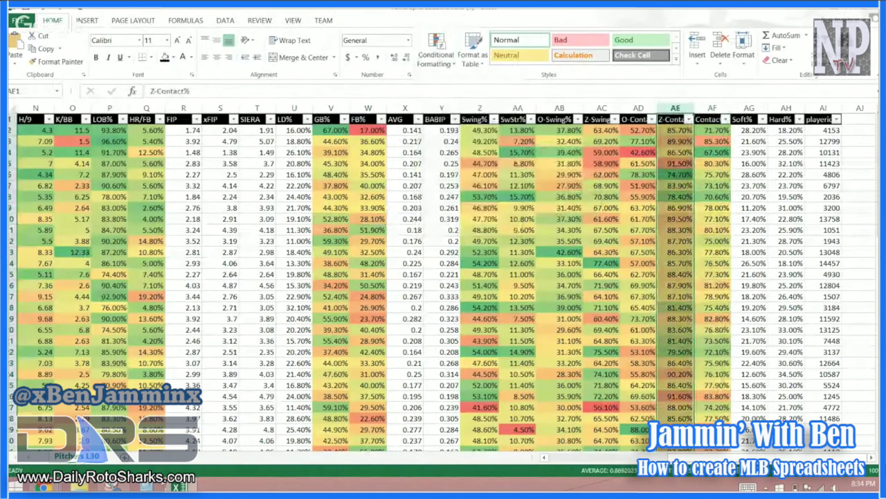
Step: Switch to the batters workbook's MLB Last 14 days sheet and sort the batters by Contact% from largest to smallest
mouse_move(178, 487)
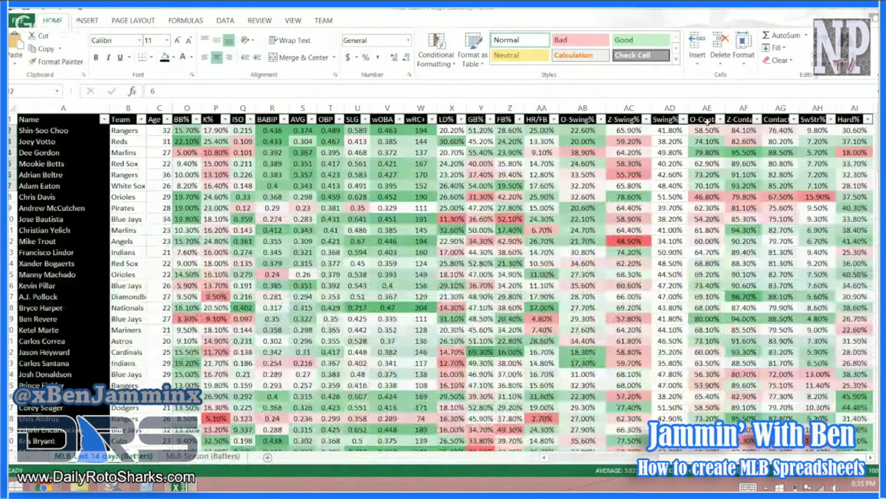
left_click_drag(706, 119, 821, 120)
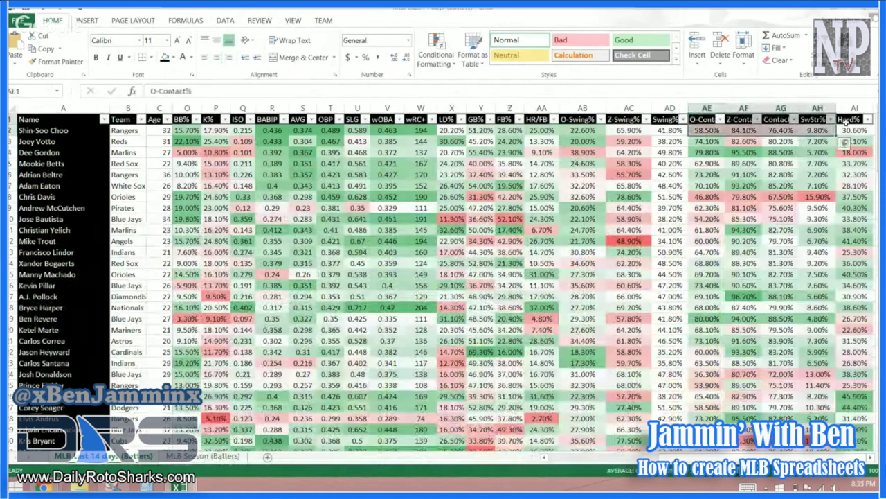
left_click(853, 122)
left_click(868, 120)
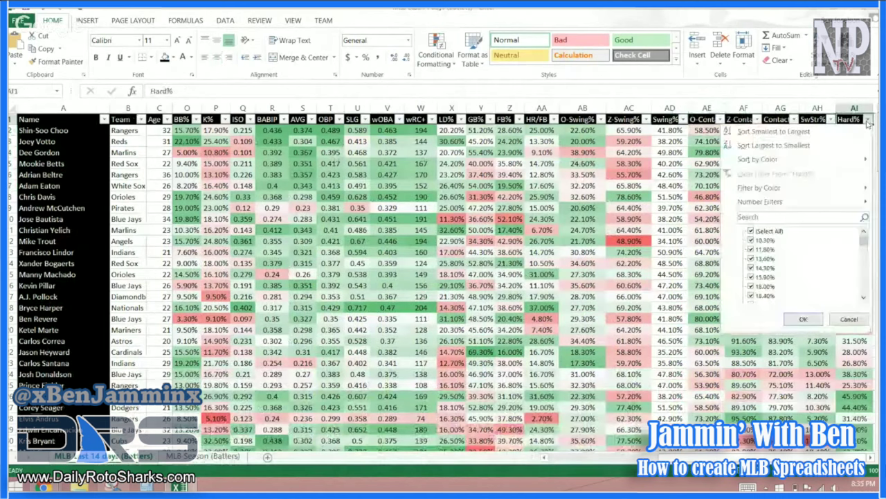
left_click(868, 121)
left_click(793, 119)
left_click(756, 144)
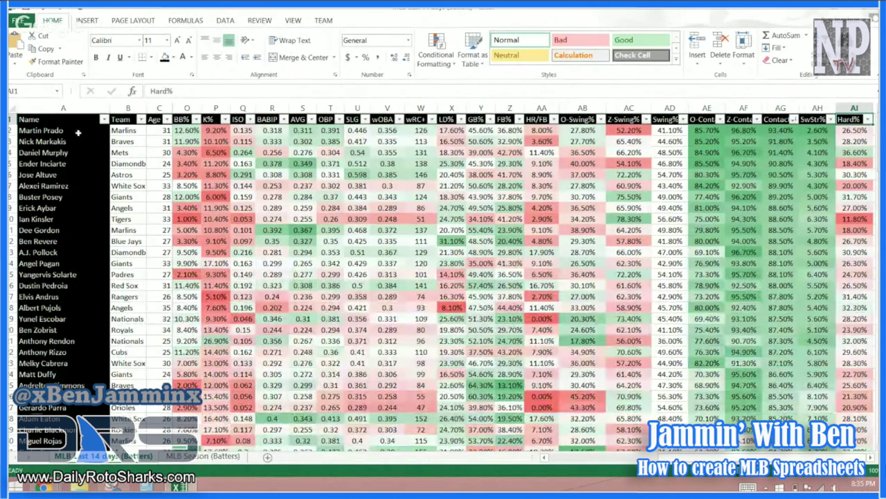
Step: Examine the top-ranked batter's Contact%, SwStr% and batted-ball rates (LD%, GB%, FB%)
left_click(789, 132)
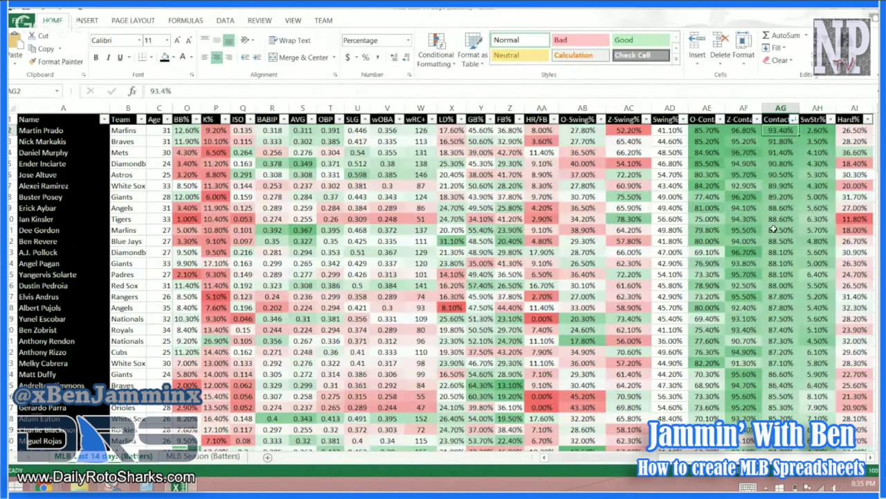
left_click(827, 133)
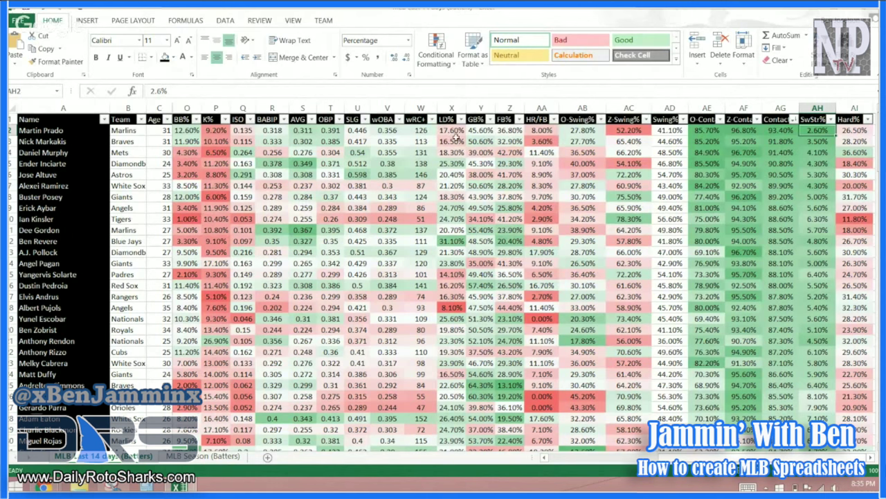
left_click_drag(455, 130, 513, 130)
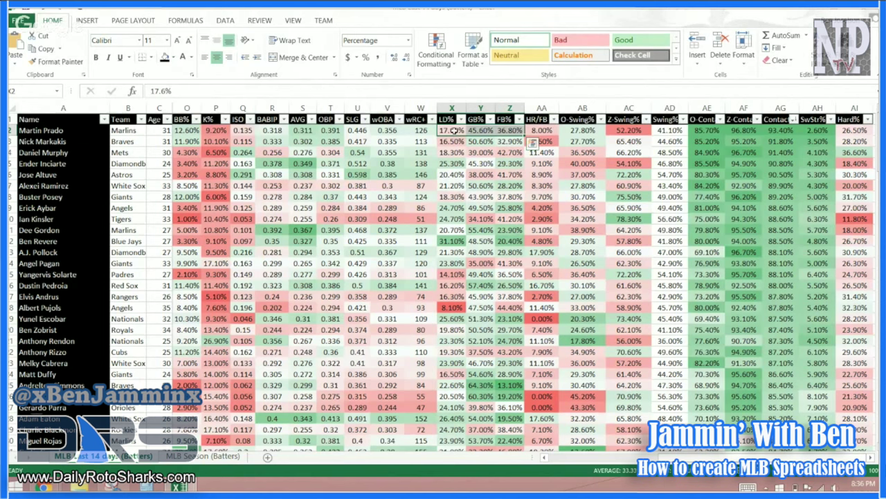
Step: Sort the batters by HR/FB from largest to smallest and compare the leaders' FB% and HR/FB values
left_click(506, 131)
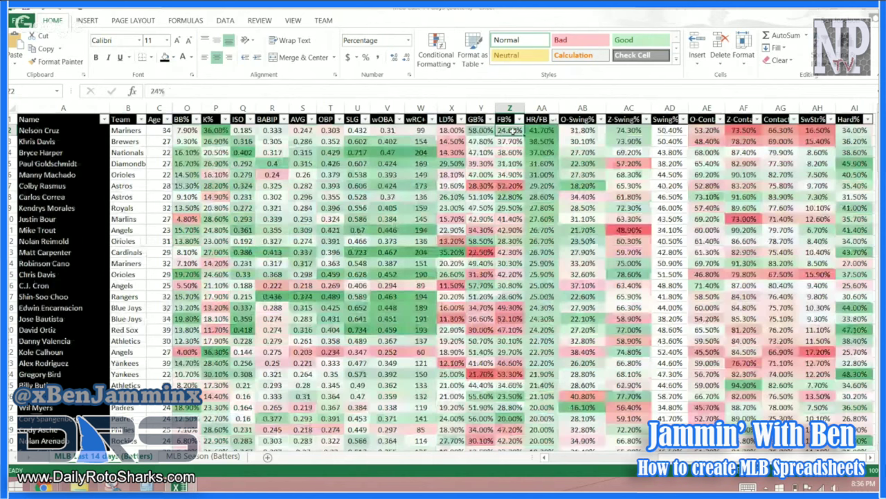
left_click(536, 131)
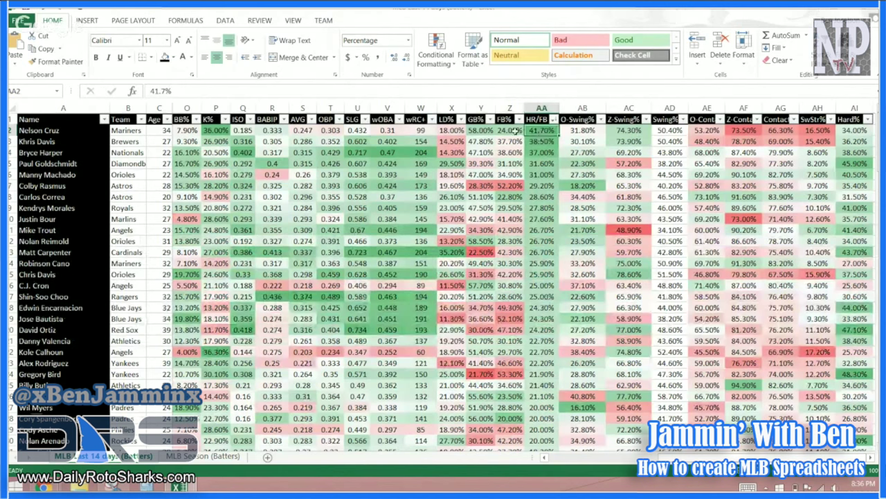
left_click(513, 131)
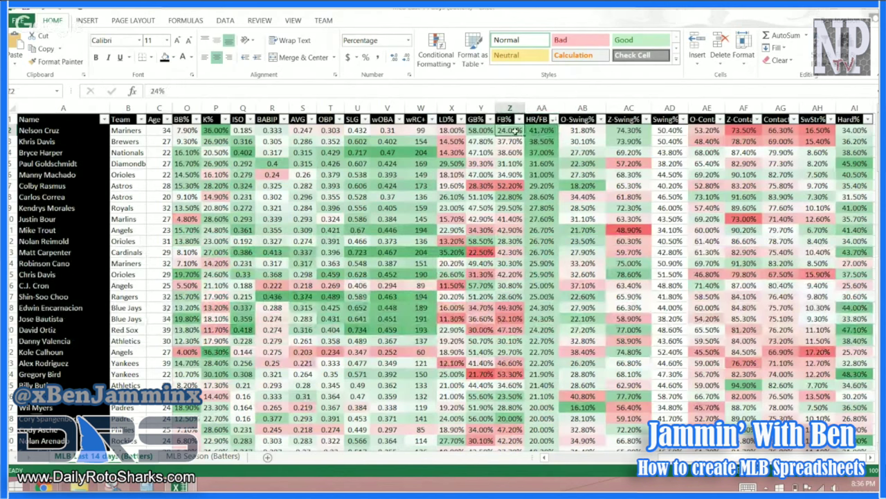
left_click_drag(514, 130, 532, 131)
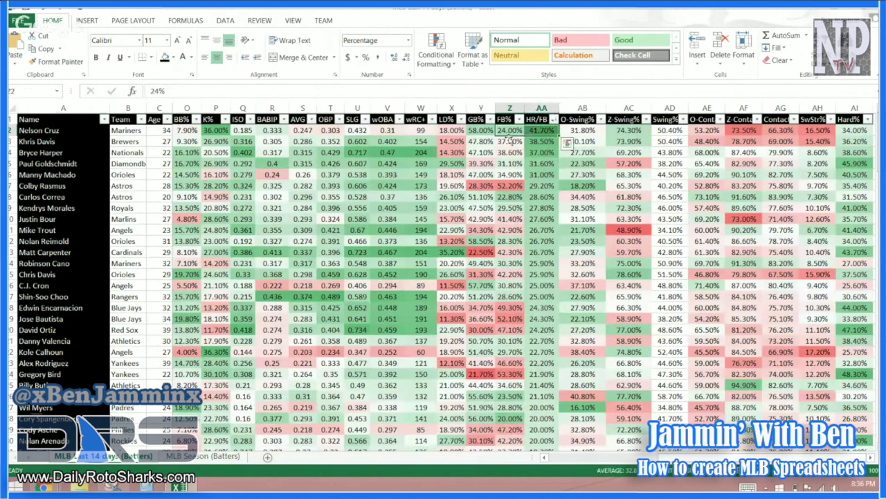
left_click(528, 196)
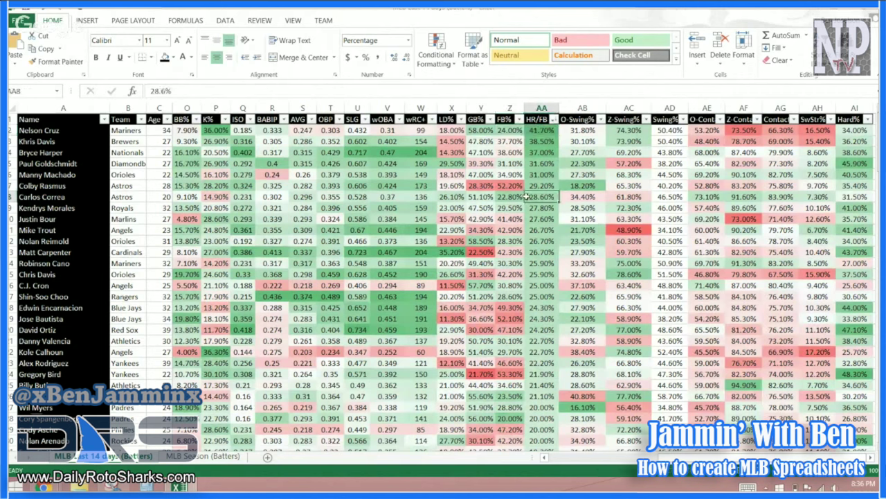
Step: Re-sort the batters by HR/FB from smallest to largest, followed by FB% from largest to smallest
left_click(553, 119)
key("Escape")
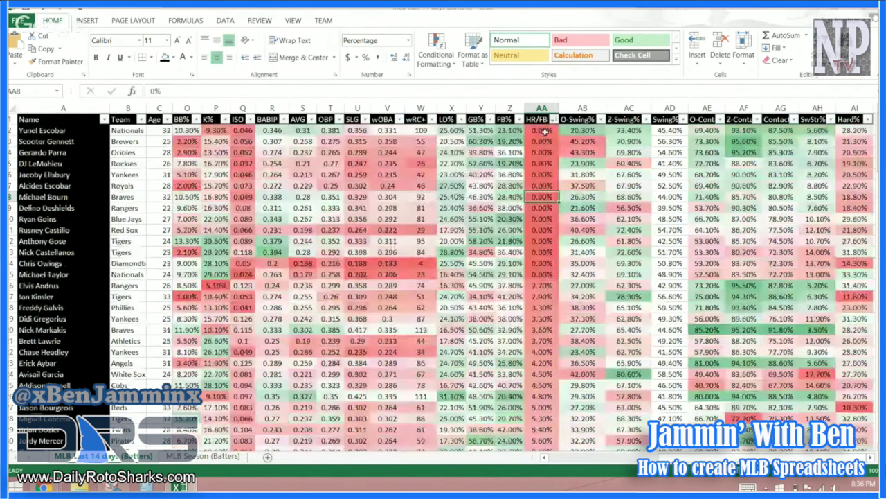
left_click(553, 118)
left_click(494, 147)
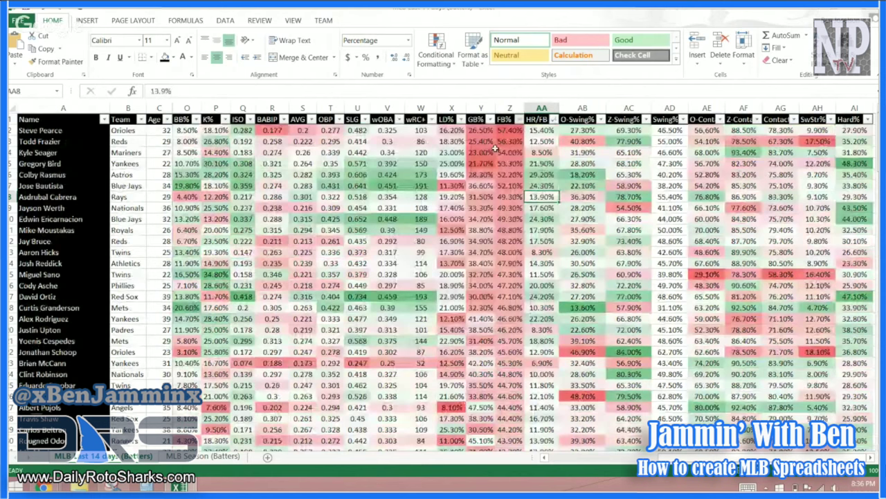
Step: Examine the FB%, HR/FB, Contact% and Z-Contact% of the Mariners batter ranked third by FB%
left_click(510, 130)
left_click(501, 164)
left_click(508, 152)
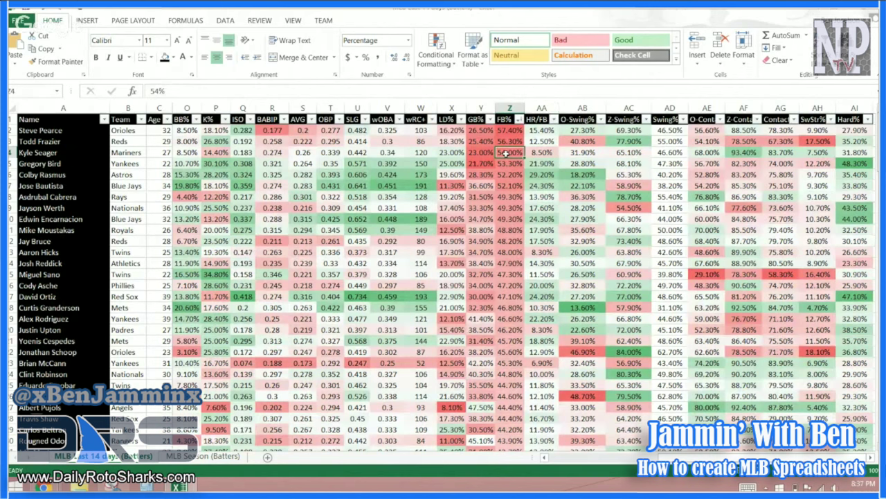
key("Right")
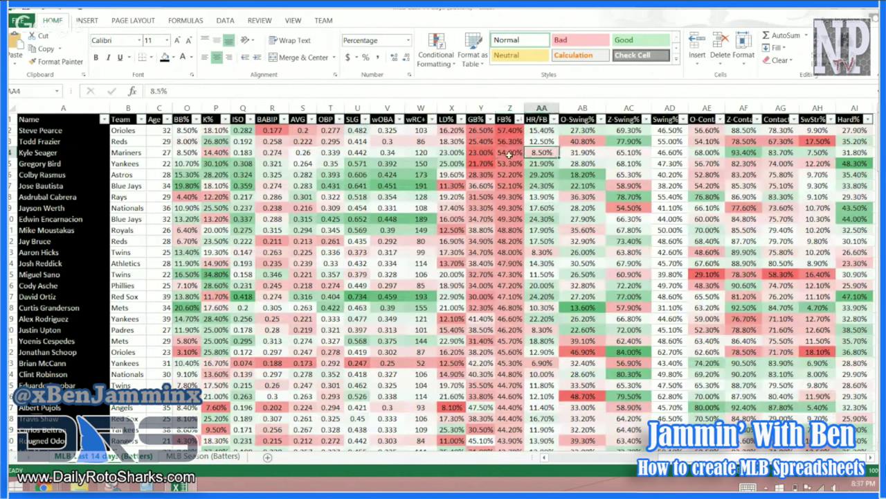
left_click(509, 153)
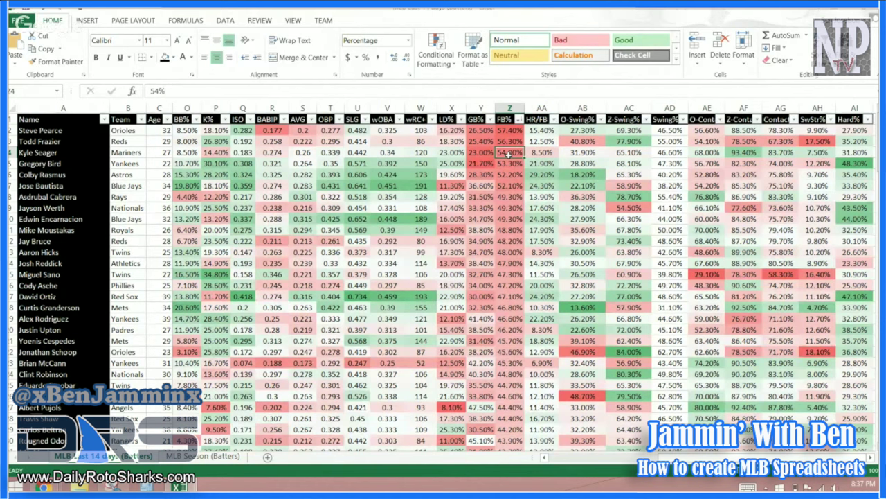
key("shift+Right")
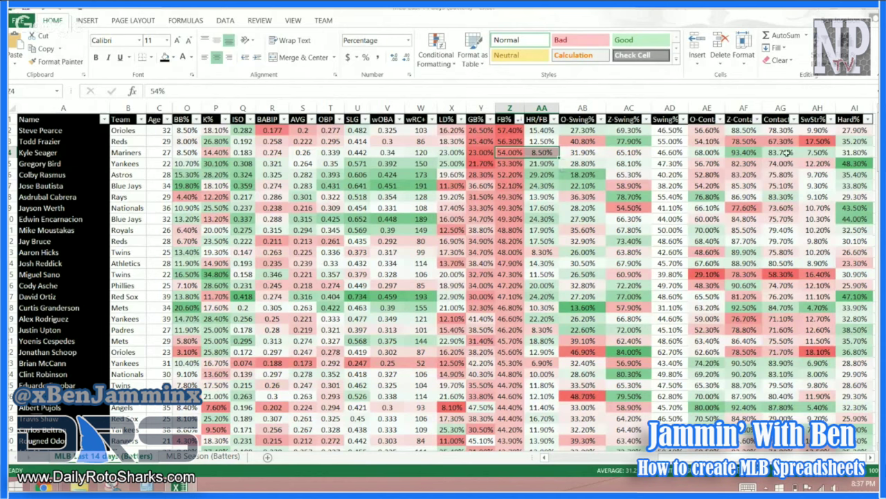
left_click(787, 152)
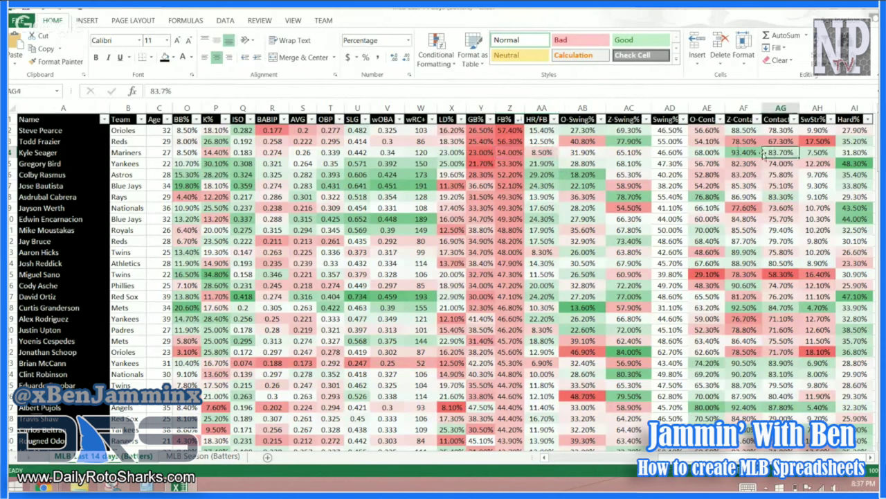
left_click(515, 153)
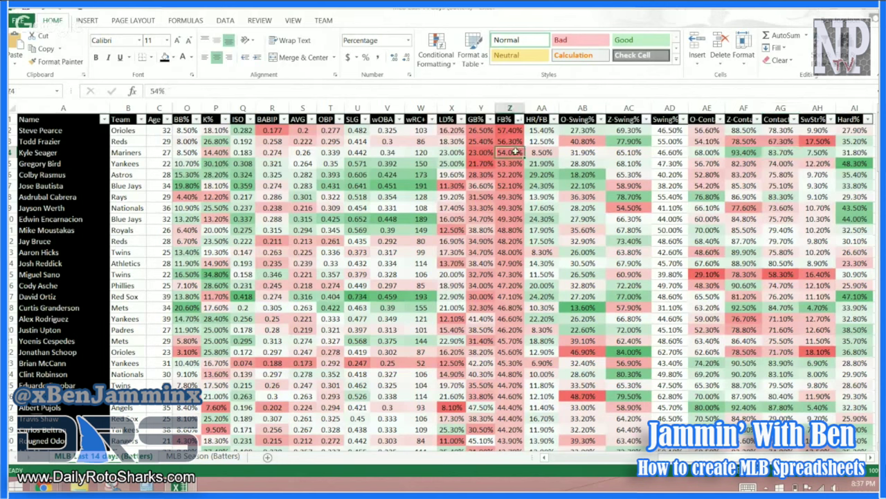
left_click(744, 153)
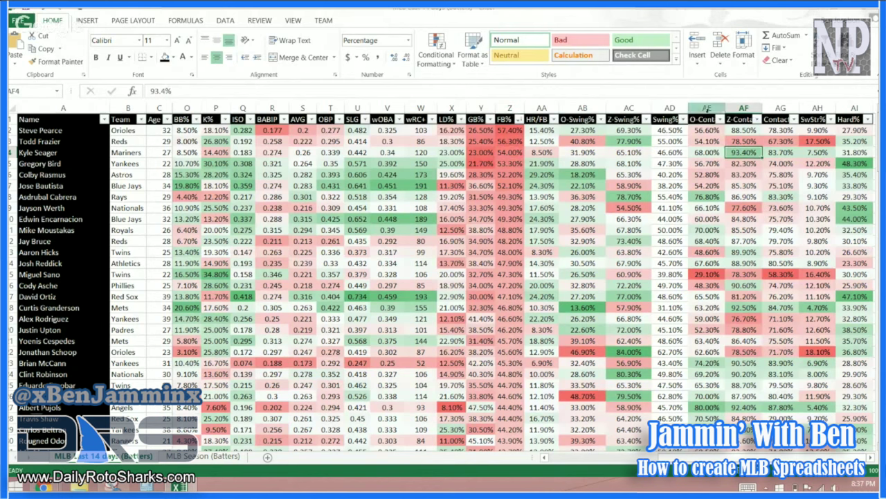
Step: Sort the MLB Last 14 days batters by O-Swing% from largest to smallest and check the top O-Swing% value
left_click(584, 107)
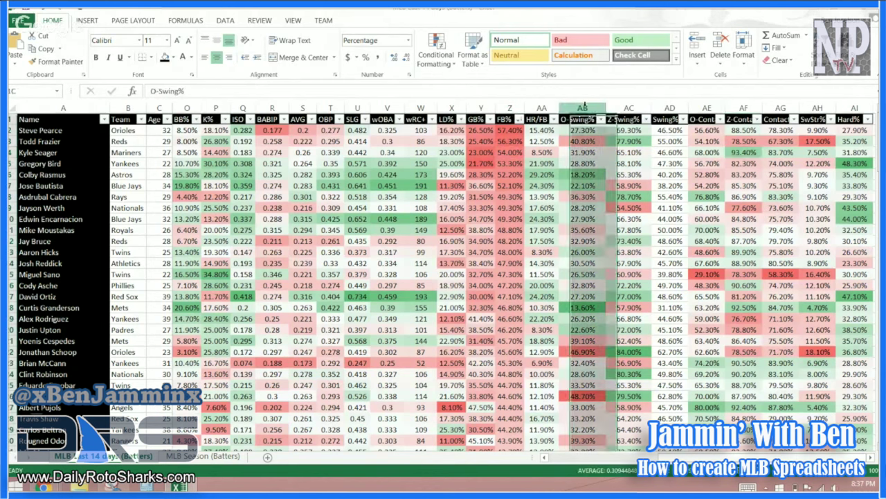
left_click(602, 119)
left_click(587, 144)
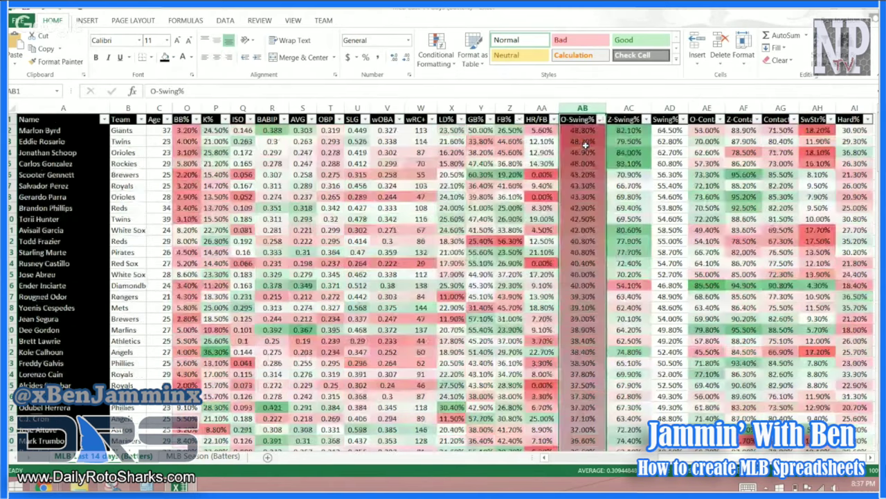
left_click(577, 119)
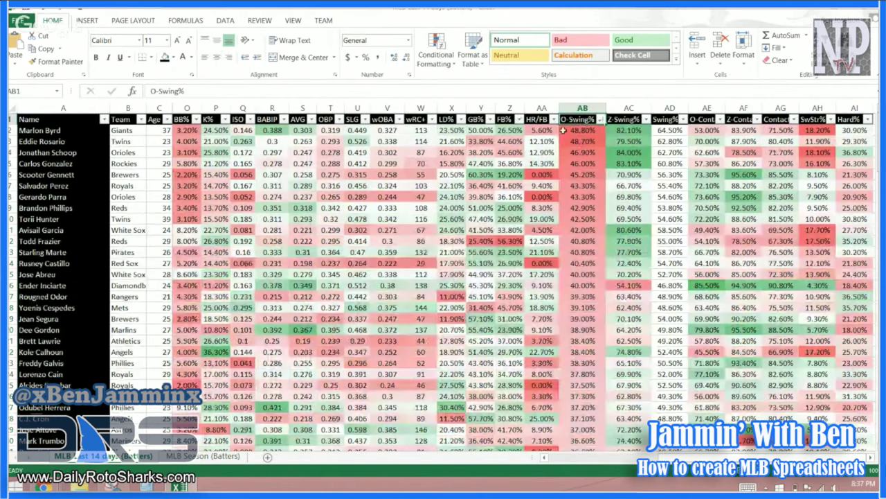
left_click(580, 133)
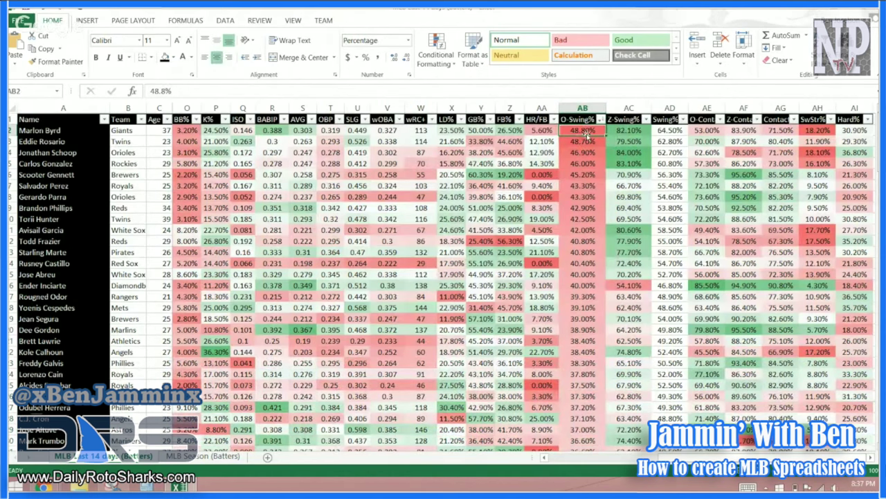
Step: Switch to the MLB Season (Batters) sheet and sort the batters by O-Swing% from largest to smallest
left_click(203, 456)
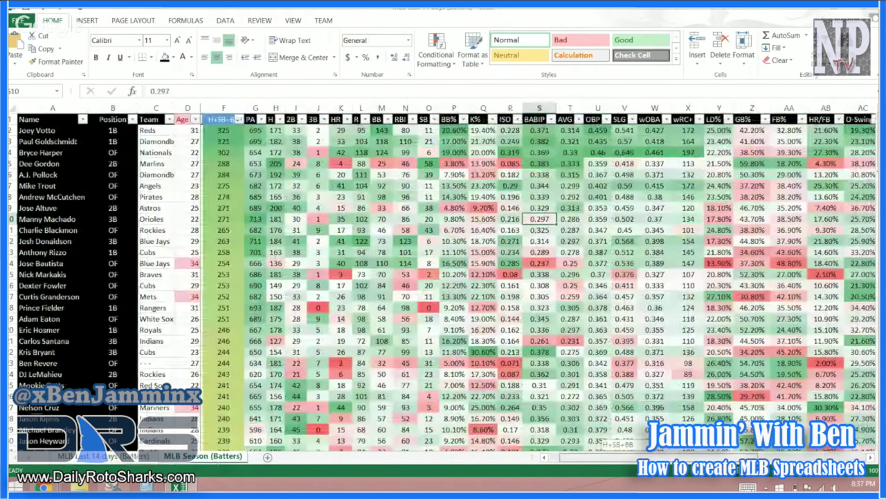
scroll(539, 282, "right", 4)
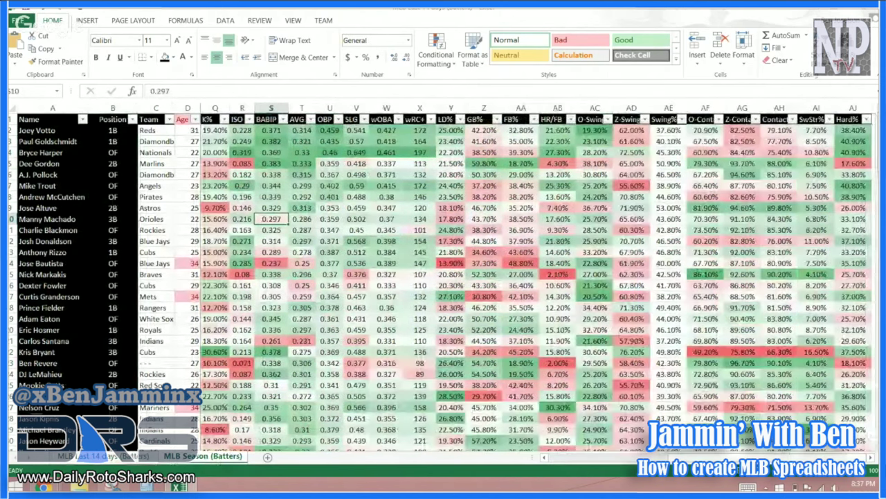
left_click(607, 119)
left_click(584, 146)
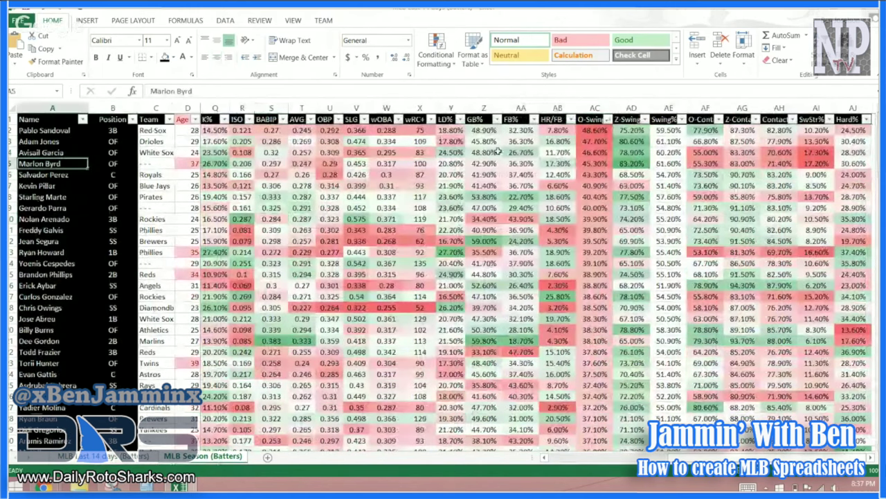
Step: Compare the O-Swing% and Z-Swing% values of the top-ranked batter on the season sheet at a larger zoom
left_click(595, 132)
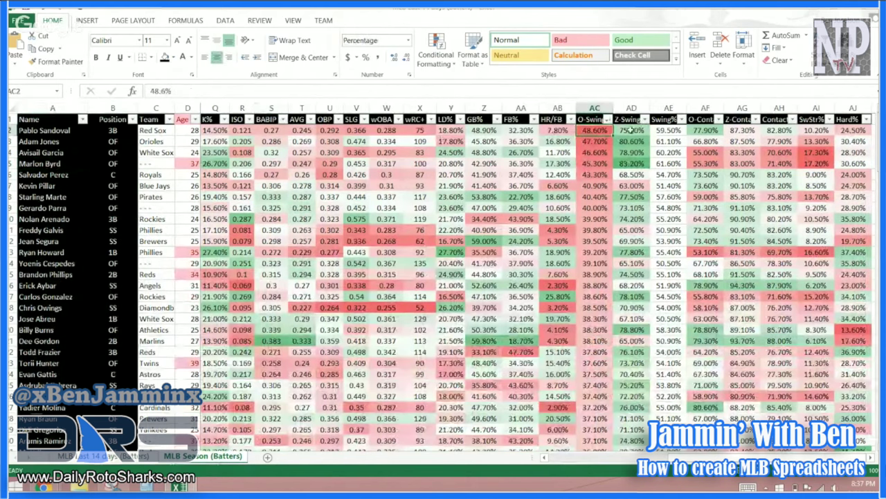
left_click(630, 130)
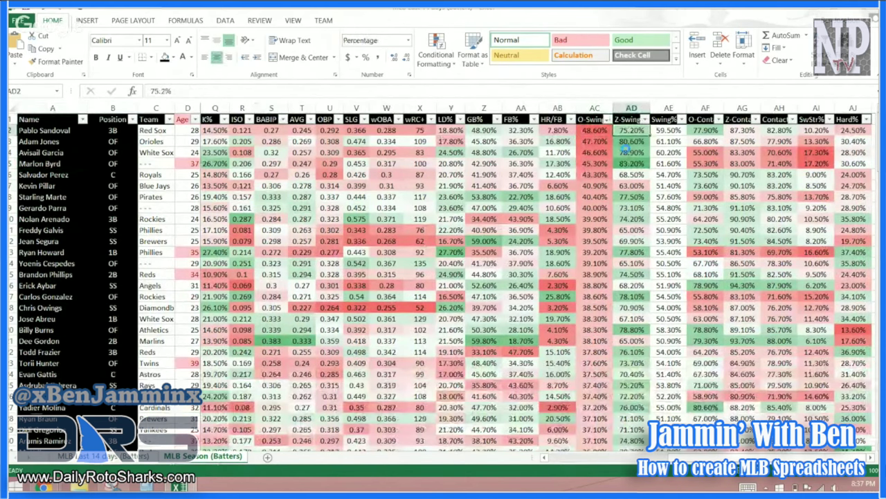
scroll(626, 147, "up", 1)
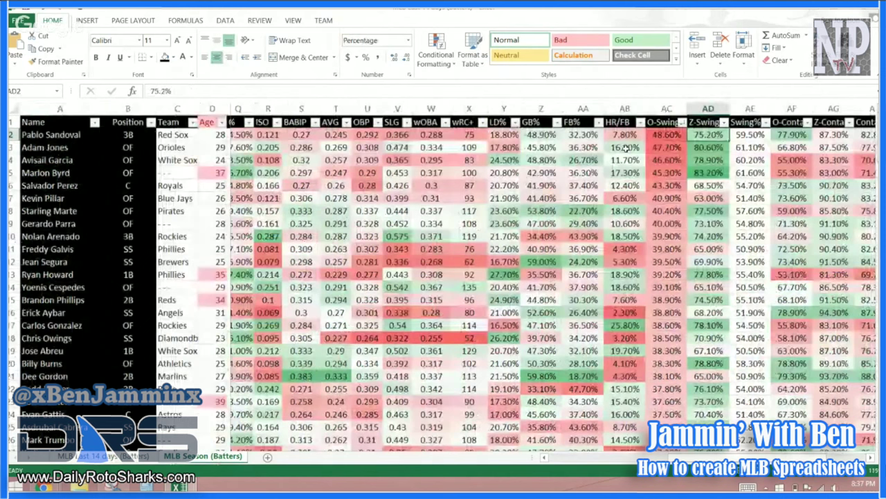
scroll(626, 147, "right", 3)
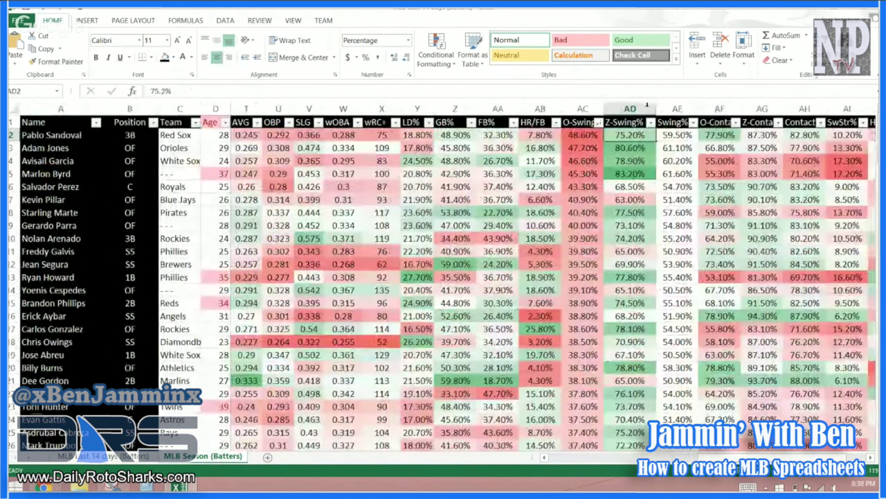
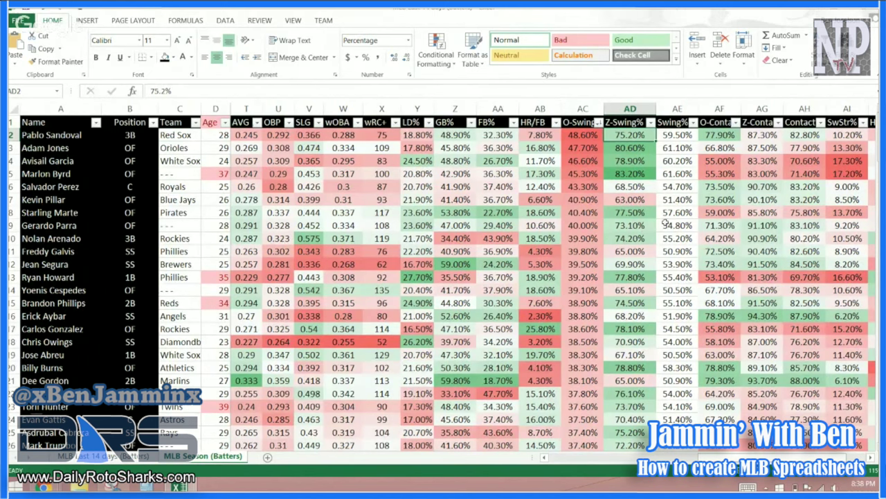
Step: Sort the season batters by Swing% from largest to smallest and check the leaders' Contact% and GB%
left_click(688, 123)
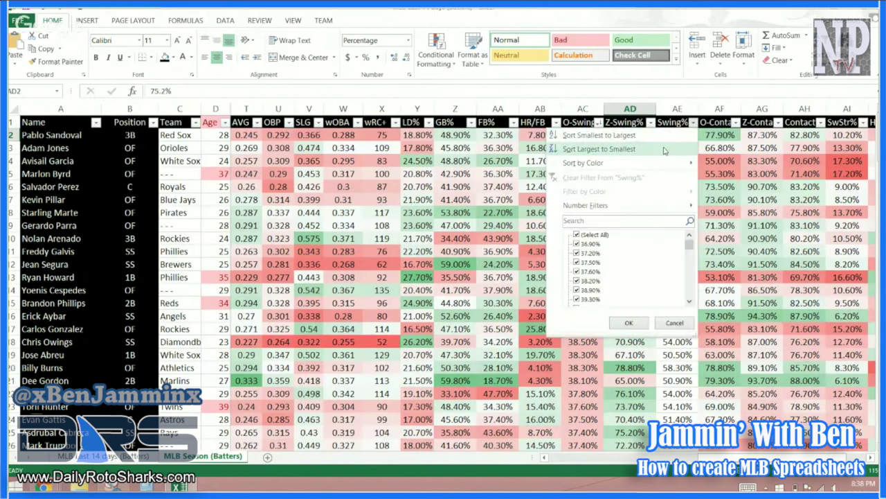
left_click(663, 148)
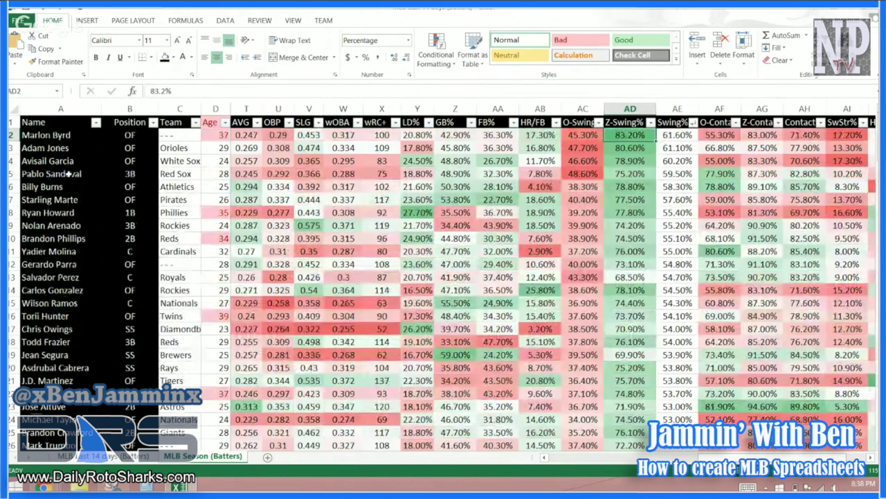
left_click_drag(807, 187, 804, 174)
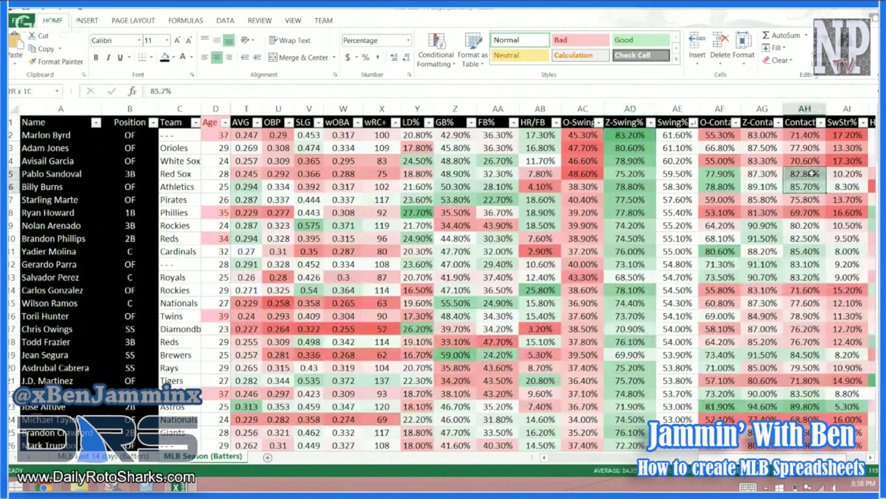
left_click_drag(444, 174, 419, 201)
left_click(451, 199)
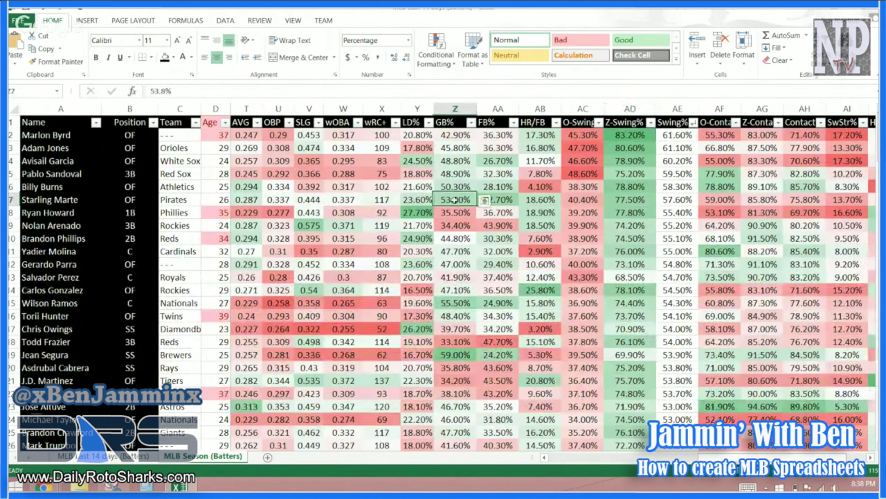
Step: Highlight the Pirates outfielder's full row from Name through Hard% to review all of his season stats
left_click_drag(90, 198, 412, 210)
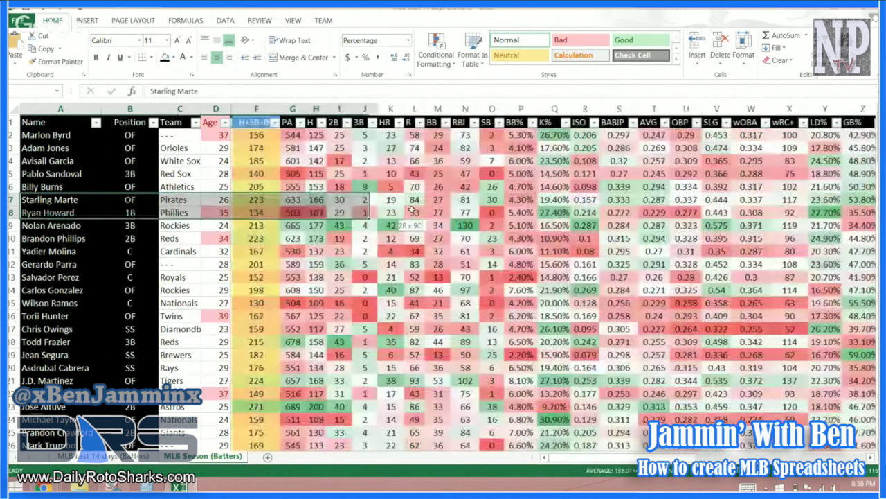
left_click_drag(412, 210, 219, 201)
scroll(860, 385, "right", 5)
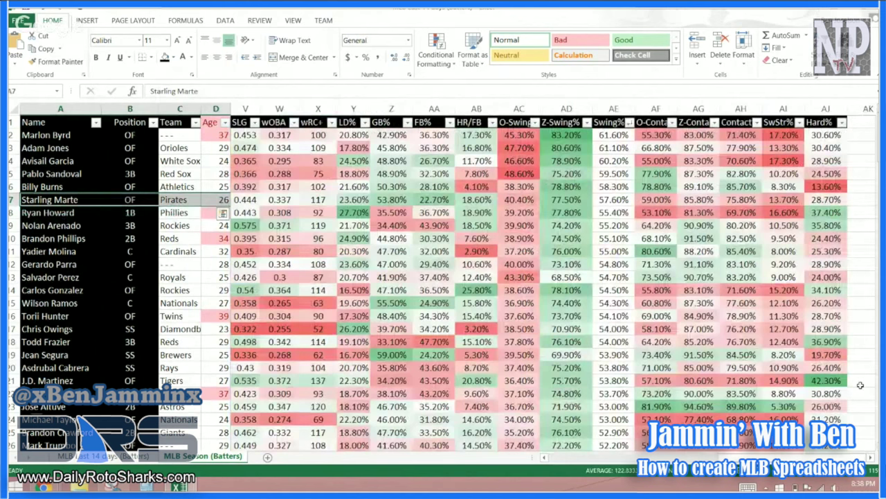
left_click(825, 199, "shift")
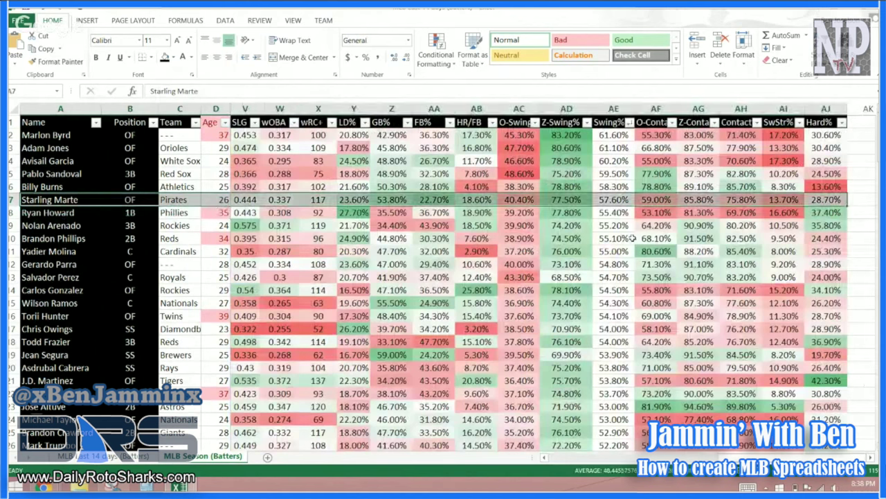
Step: Sort the season batters by O-Contact% from largest to smallest and review the leaders' O-Contact% values
left_click(657, 172)
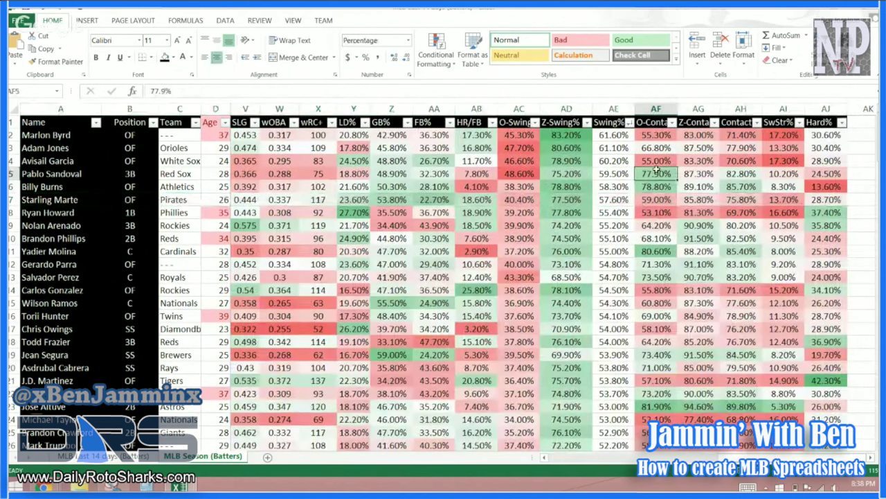
left_click(672, 122)
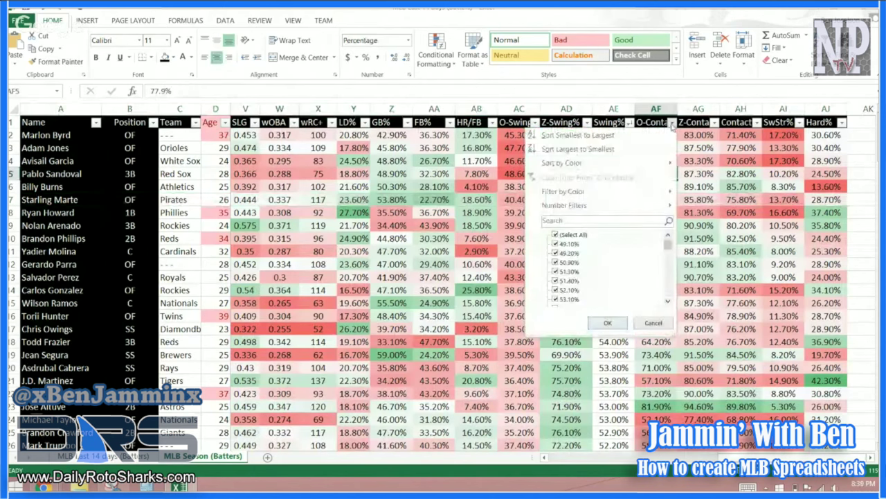
left_click(663, 151)
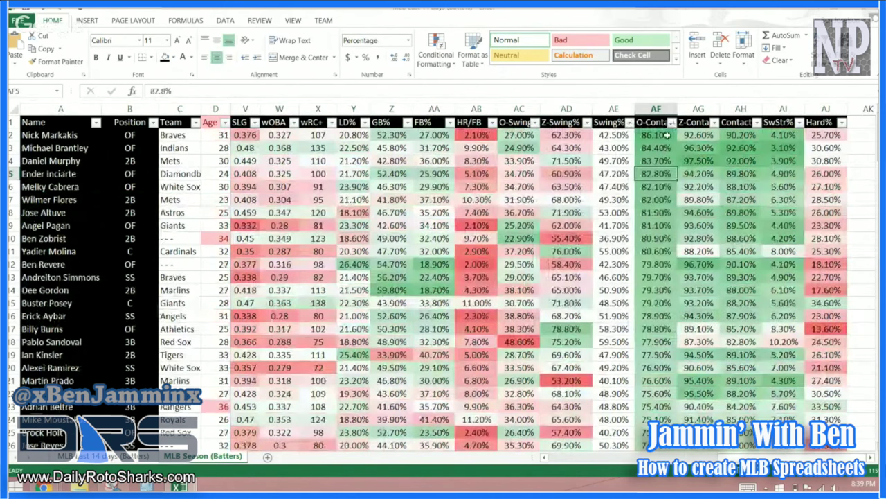
left_click_drag(667, 135, 658, 276)
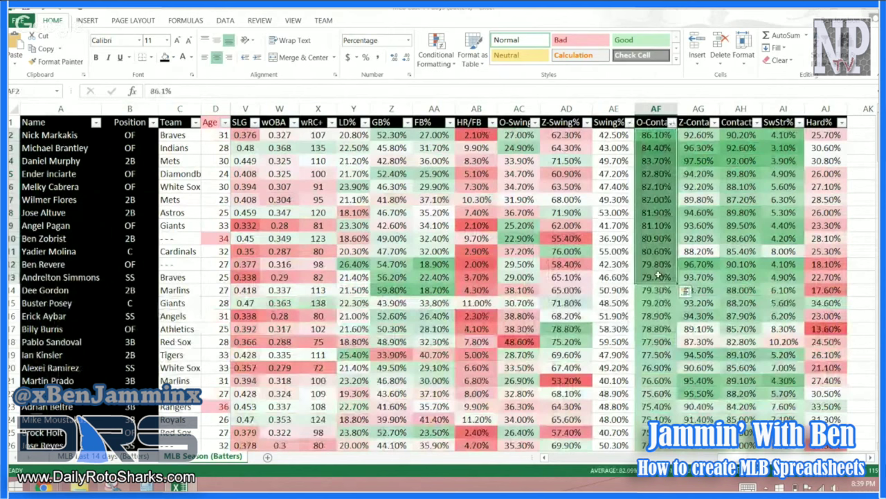
left_click(655, 263)
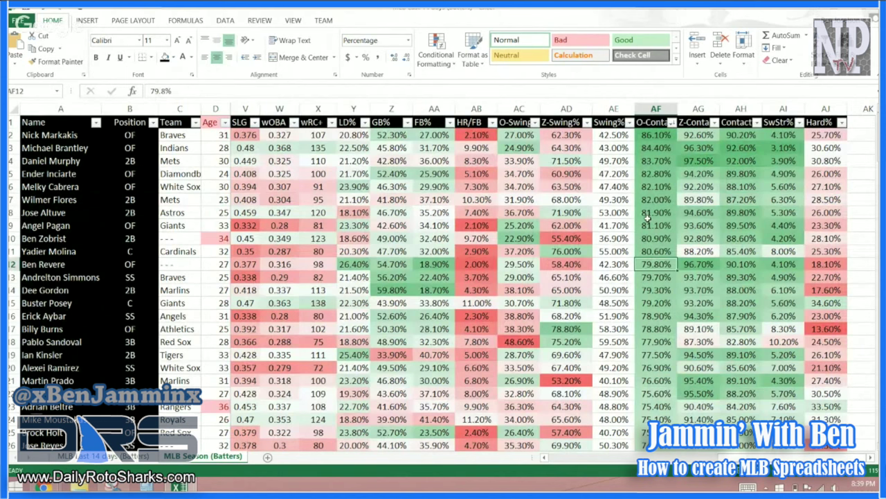
Step: Examine the Indians outfielder's Contact%, SwStr%, Z-Contact% and O-Contact% in the season stats
left_click(83, 148)
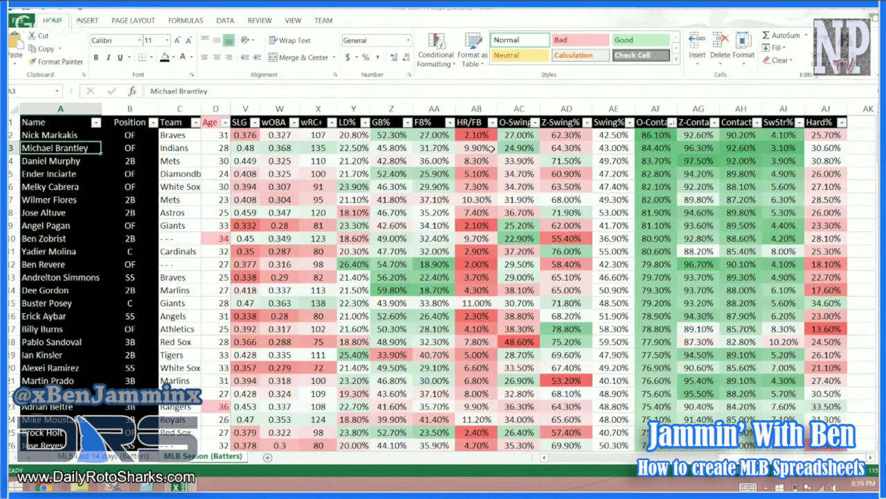
left_click(747, 148)
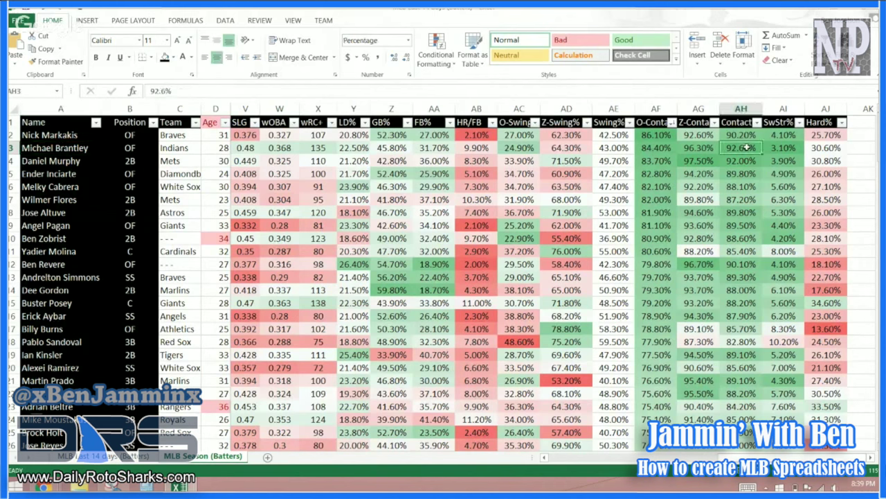
left_click(788, 147)
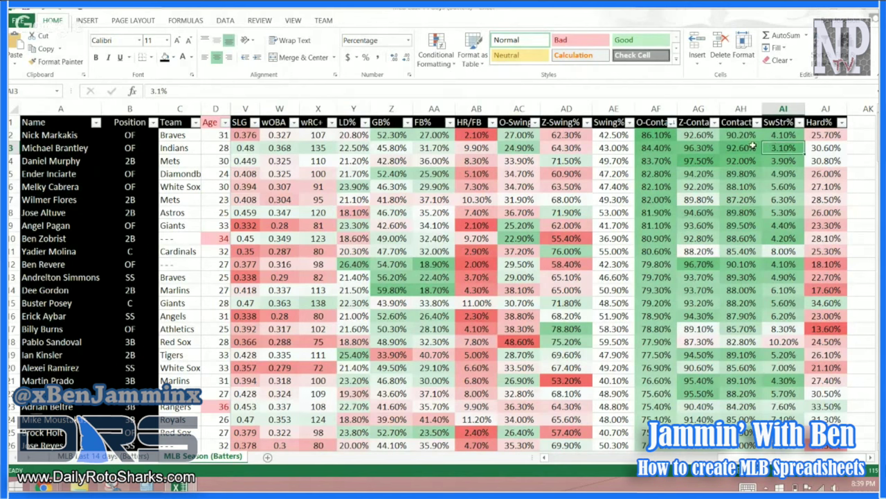
left_click_drag(738, 147, 669, 145)
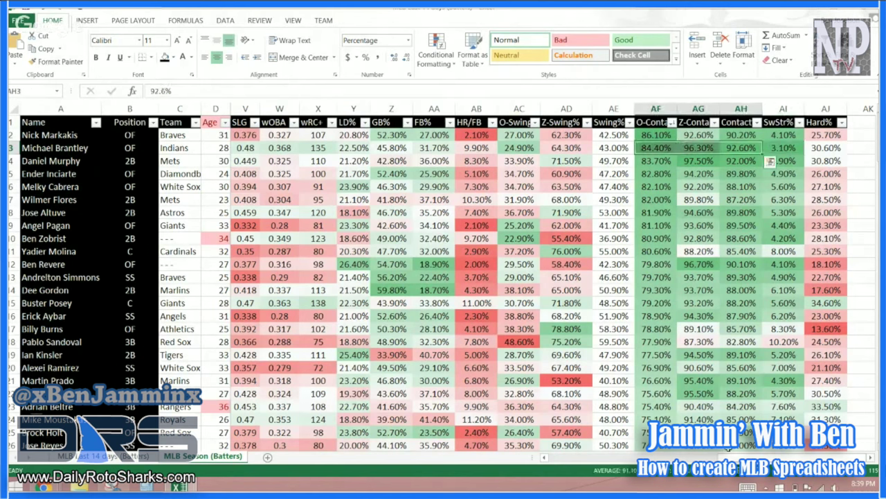
Step: Highlight the Indians outfielder's season row from Name through Contact% and review his stats back to K%
key("ctrl+shift+Left")
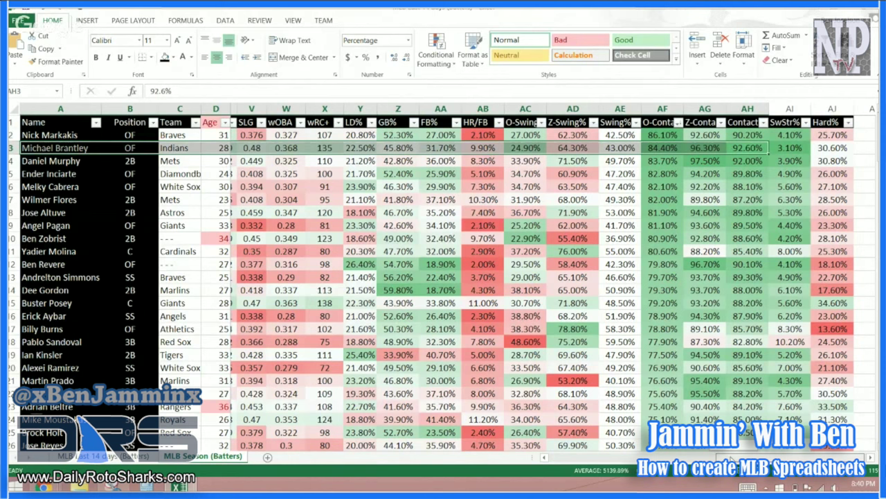
left_click_drag(731, 458, 635, 457)
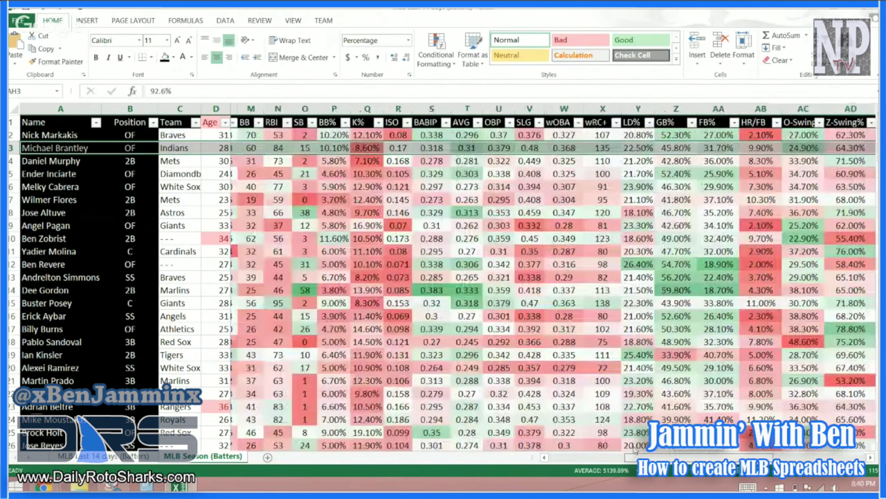
left_click_drag(634, 457, 595, 457)
Step: Apply the Red - Yellow - Green color scale to the K% column of the season batters
left_click(574, 109)
left_click(436, 52)
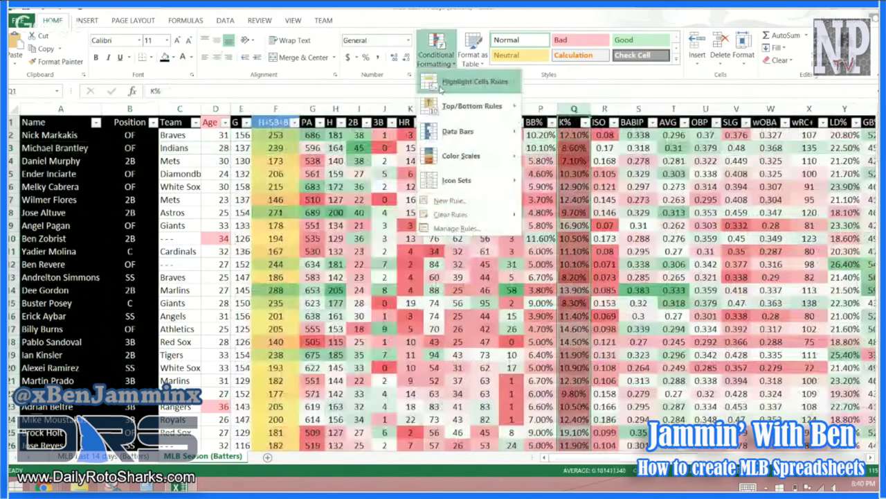
mouse_move(471, 156)
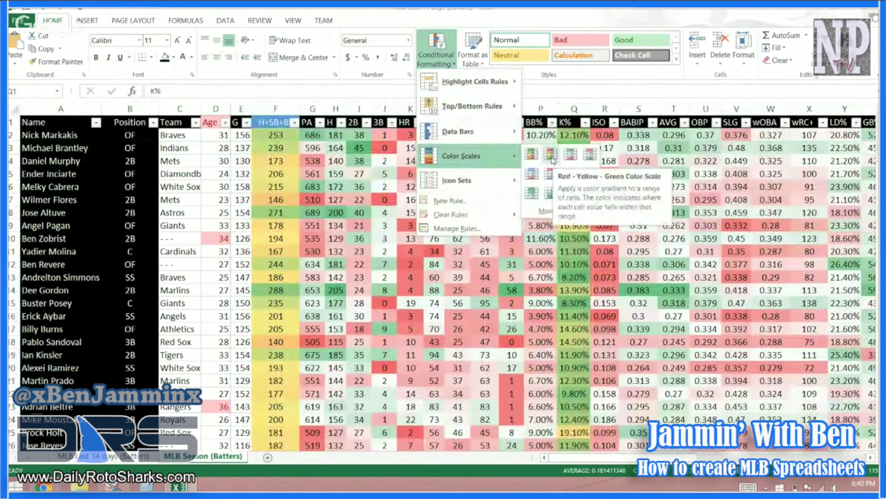
left_click(552, 158)
left_click(574, 148)
Step: Apply the Green - Yellow - Red color scale to the BB% column of the season batters
left_click(541, 108)
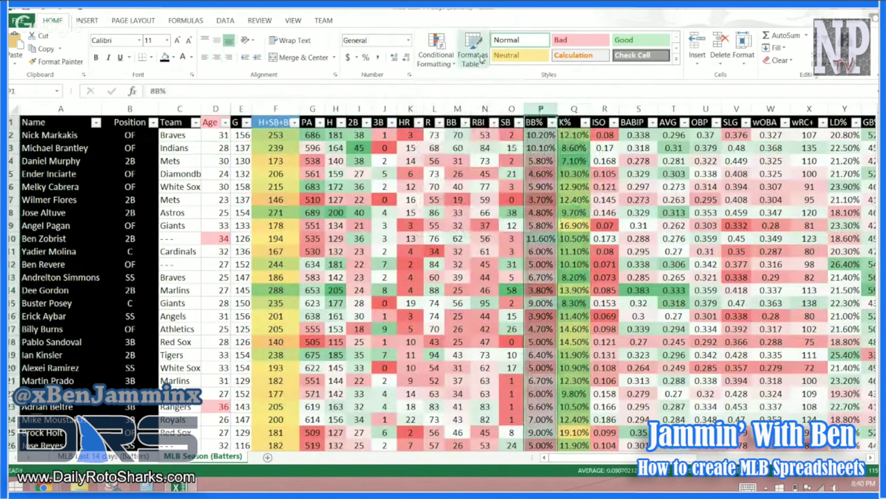
left_click(436, 51)
mouse_move(494, 163)
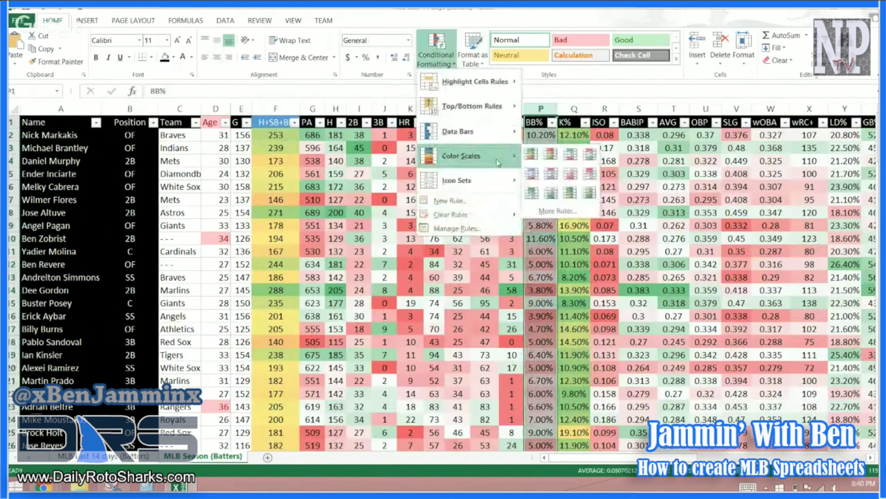
left_click(530, 155)
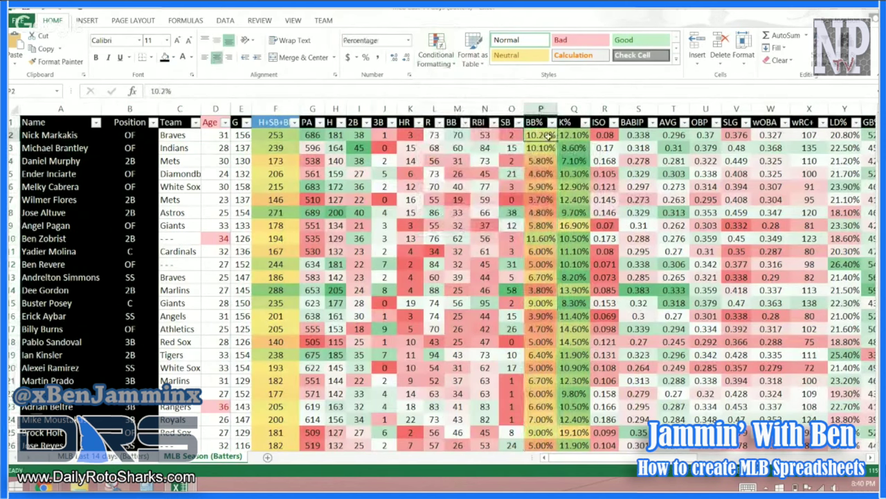
Step: Highlight the Indians outfielder's season row from Name through ISO and check his K%
left_click(105, 147)
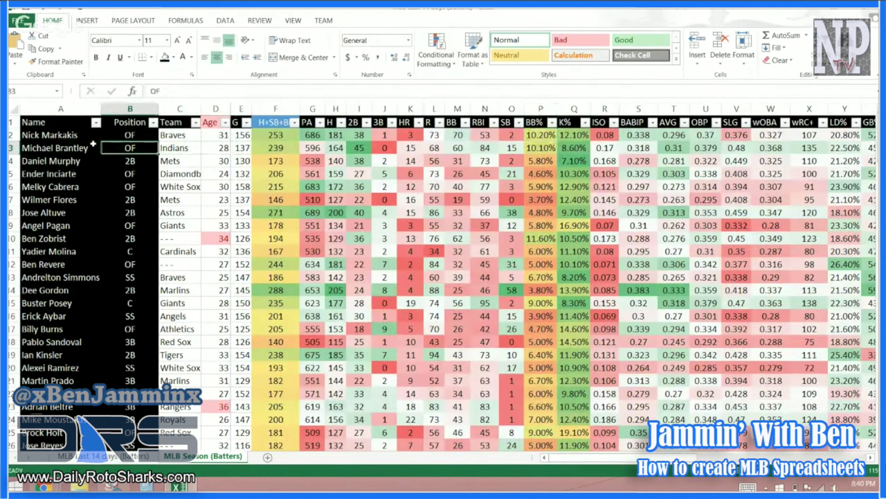
left_click_drag(92, 143, 166, 160)
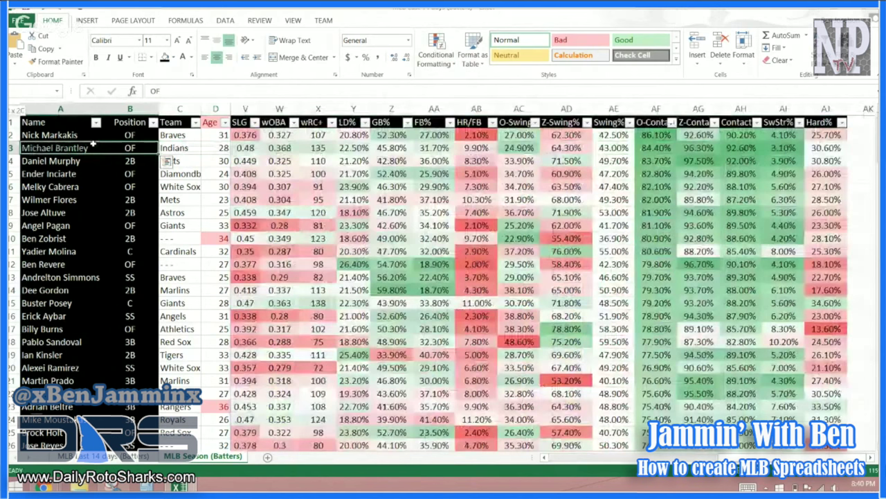
key("shift+ctrl+Right")
key("shift+ctrl+Left")
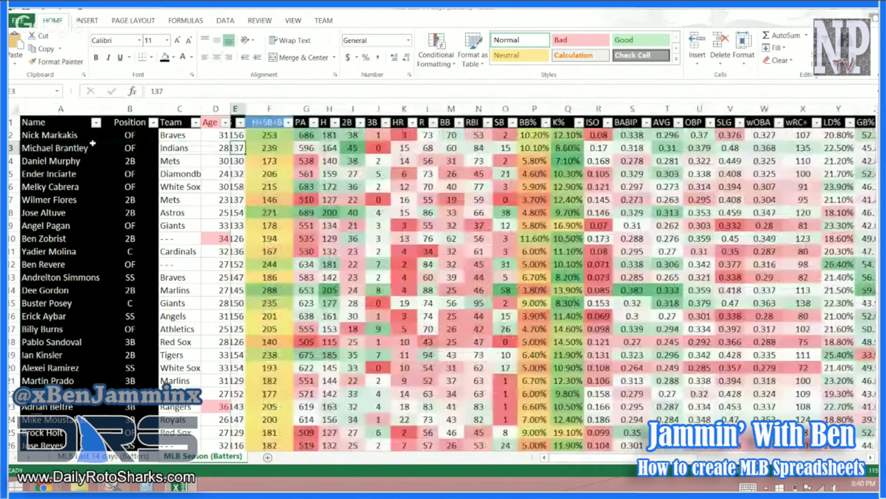
mouse_move(92, 144)
left_mouse_down()
mouse_move(651, 147)
mouse_move(599, 142)
left_mouse_up()
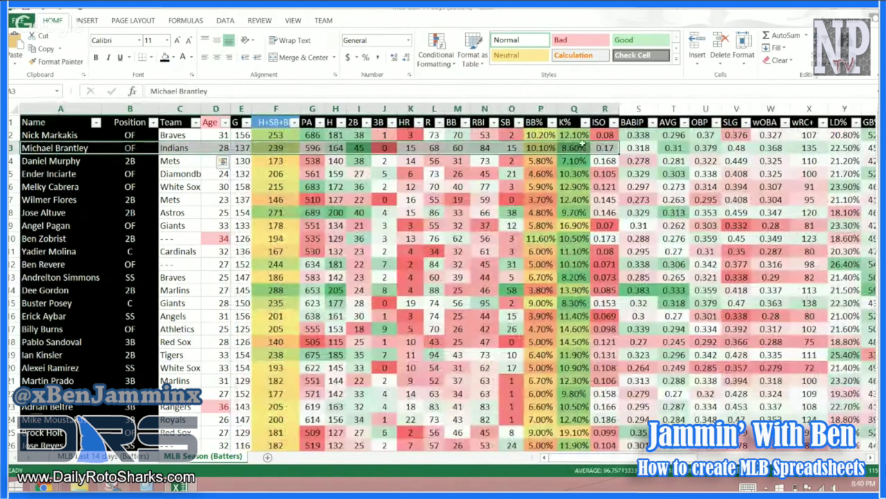
left_click(578, 147)
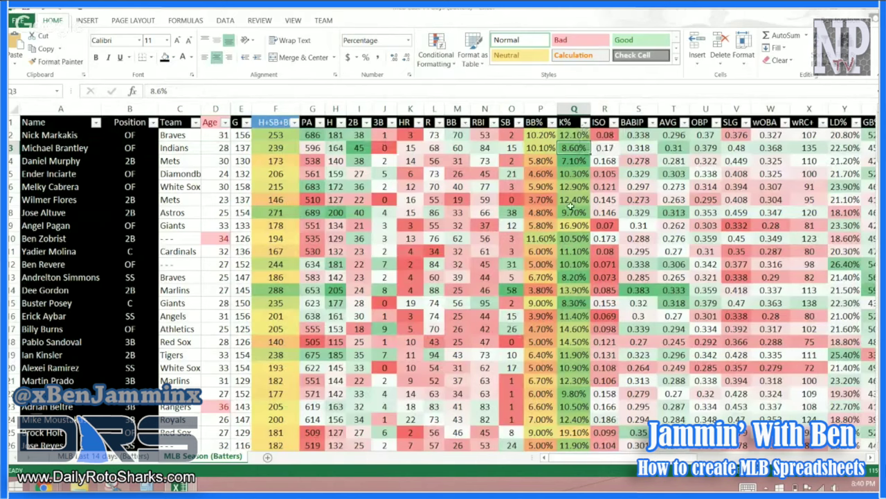
Step: Look through the K% values of all season batters and sort them by K% from smallest to largest
scroll(570, 208, "down", 5)
scroll(570, 211, "down", 8)
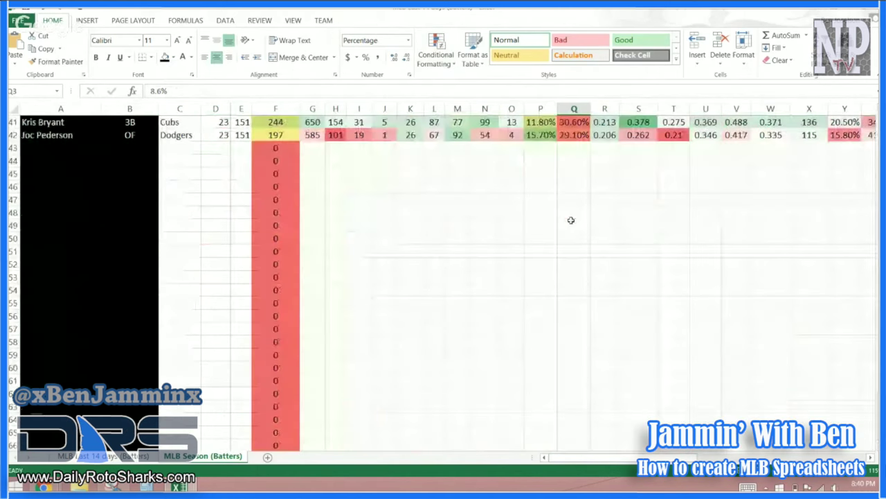
scroll(571, 220, "up", 9)
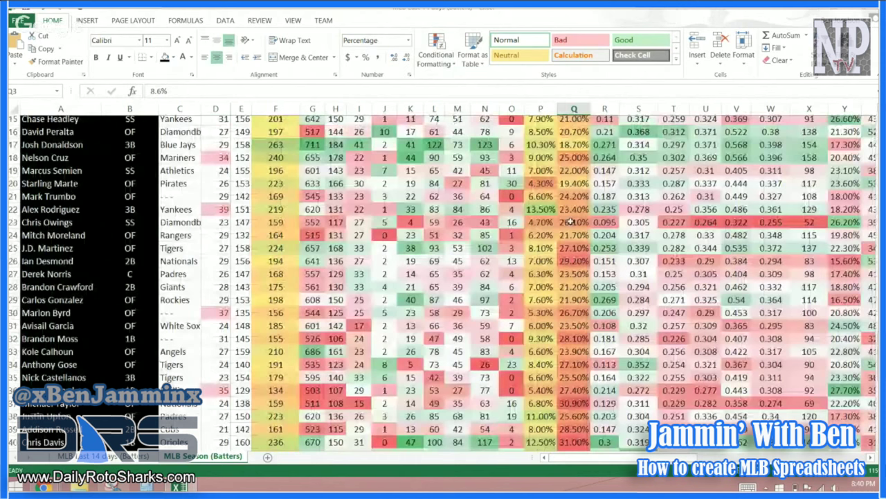
scroll(571, 221, "up", 5)
left_click(585, 122)
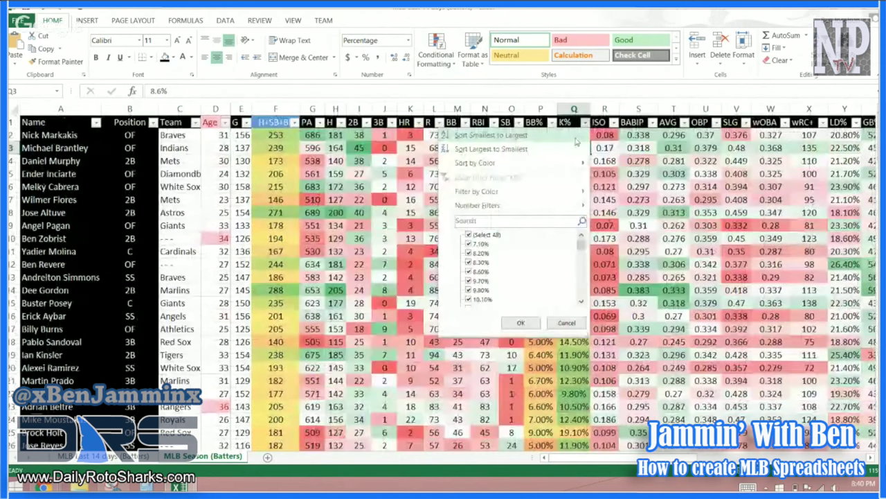
left_click(491, 135)
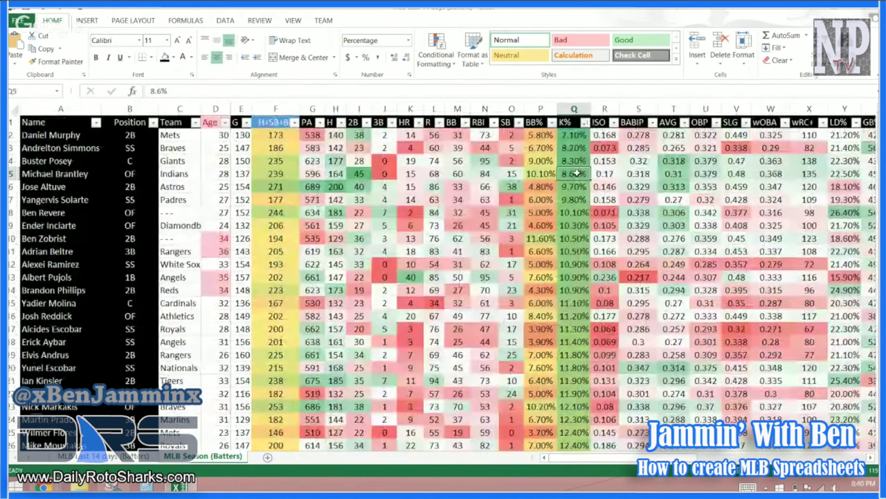
Step: Review the sorted K% values and highlight the six batters with the lowest K% from Name through K%
left_click(574, 212)
scroll(575, 238, "down", 5)
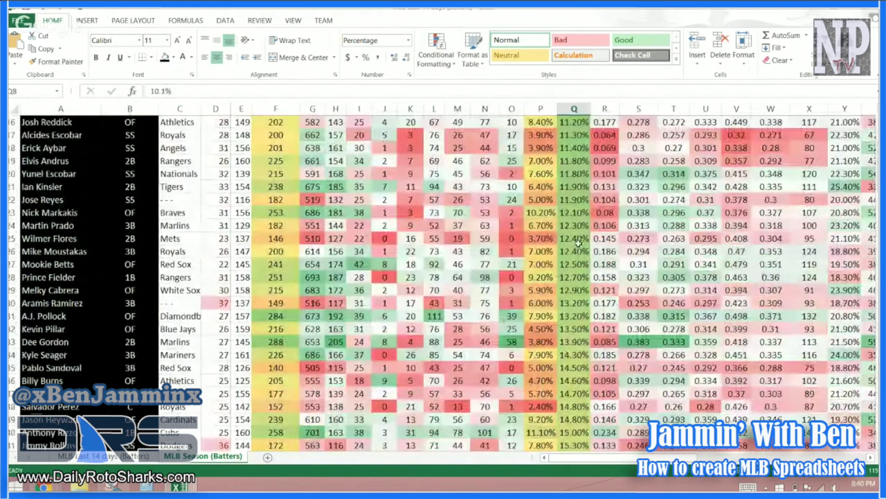
scroll(579, 241, "down", 7)
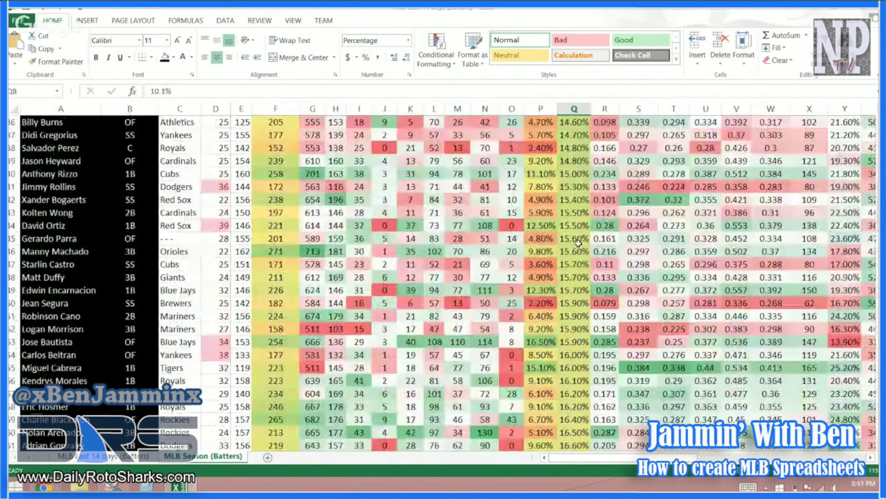
scroll(579, 241, "up", 12)
left_click_drag(60, 199, 567, 134)
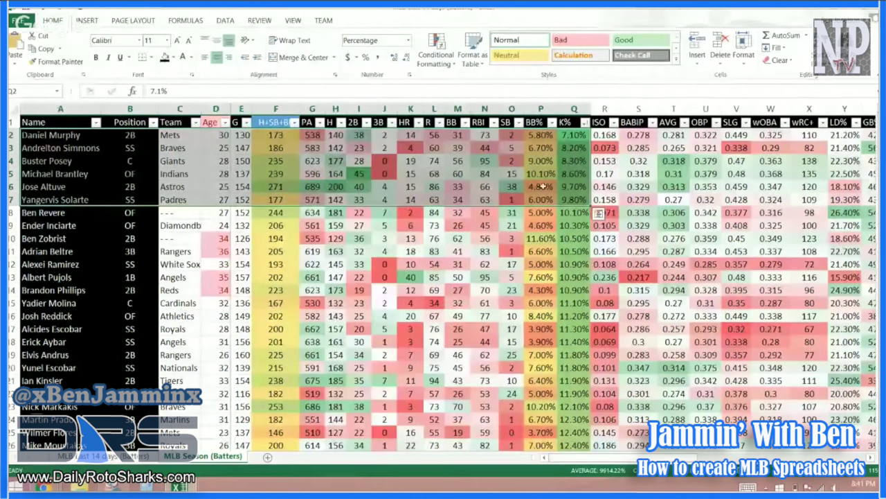
Step: Examine the Astros second baseman's SB, RBI, R, BB% and H+SB+BB total, comparing his SB with the Indians outfielder's
left_click(516, 187)
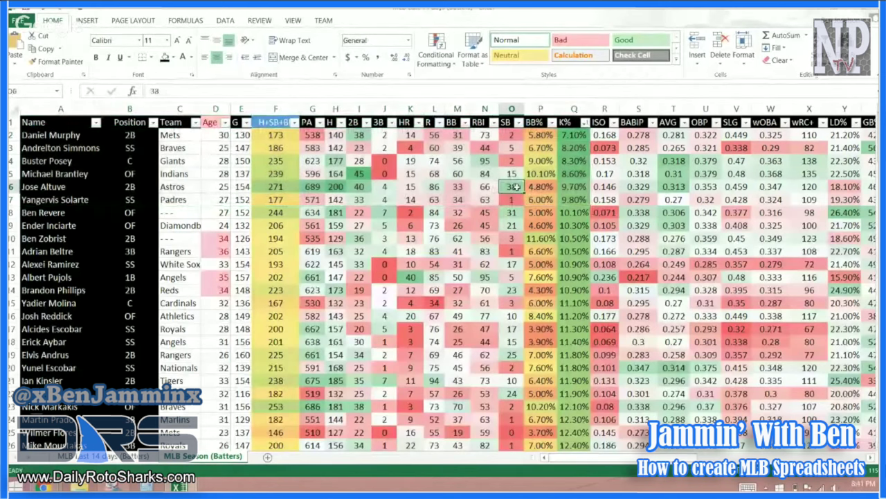
left_click(514, 171)
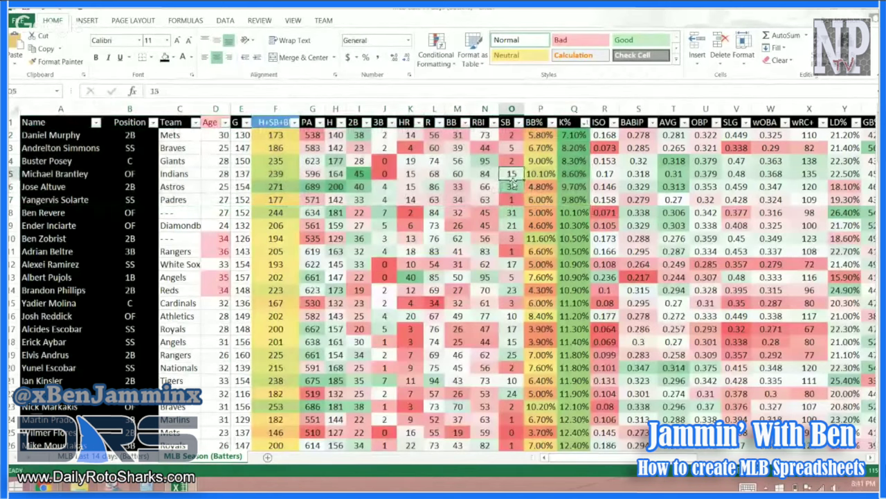
left_click(485, 187)
left_click(438, 186)
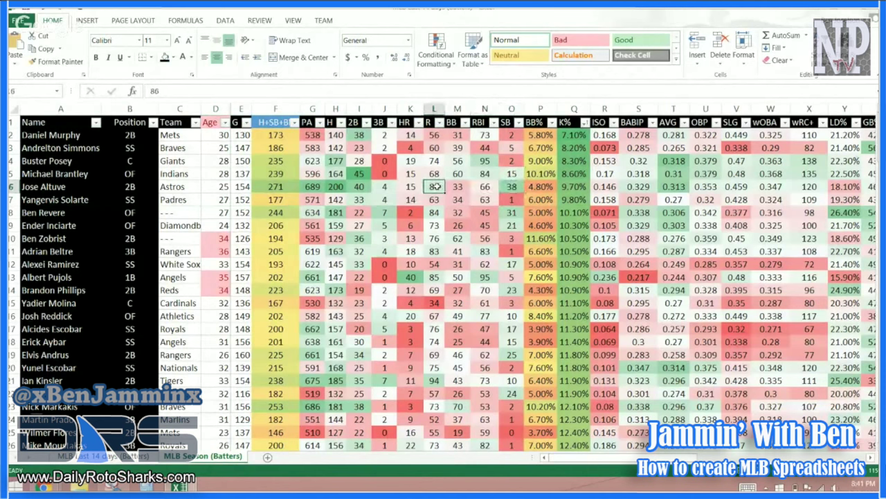
left_click(509, 186)
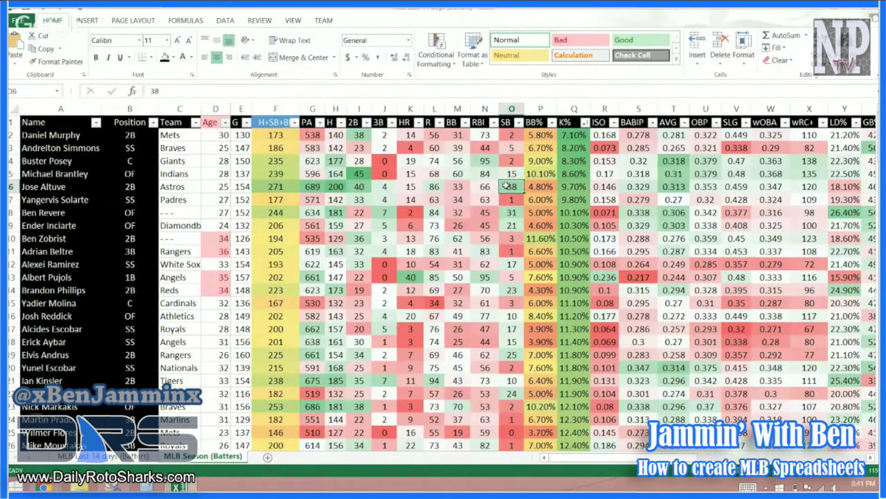
left_click(537, 184)
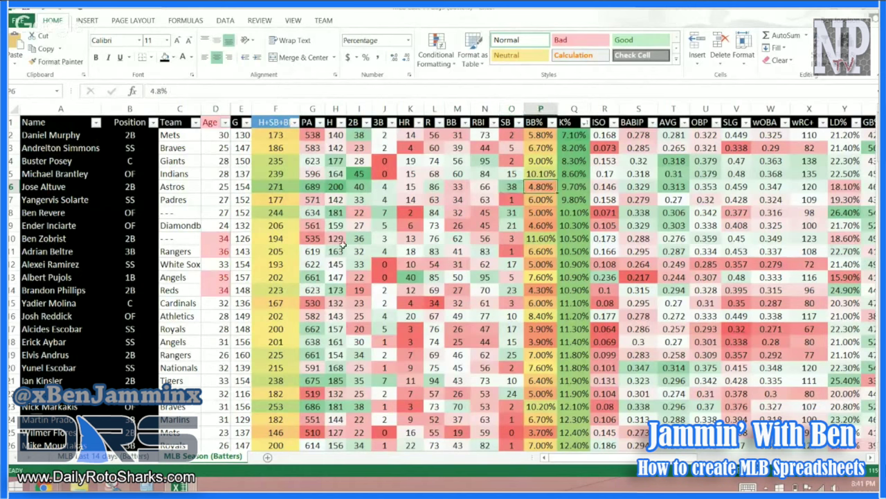
left_click(286, 188)
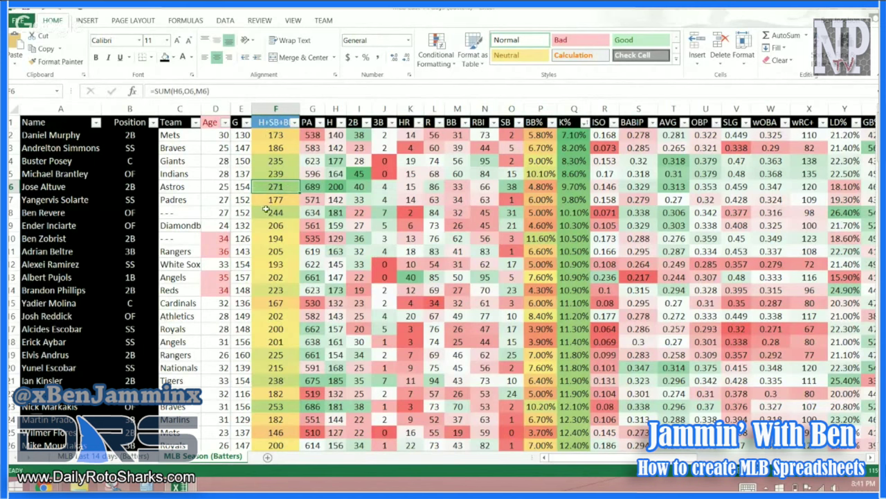
Step: Sort the season batters by H+SB+BB from largest to smallest and highlight the top nine batters' rows through Hard%
left_click(295, 122)
key("Escape")
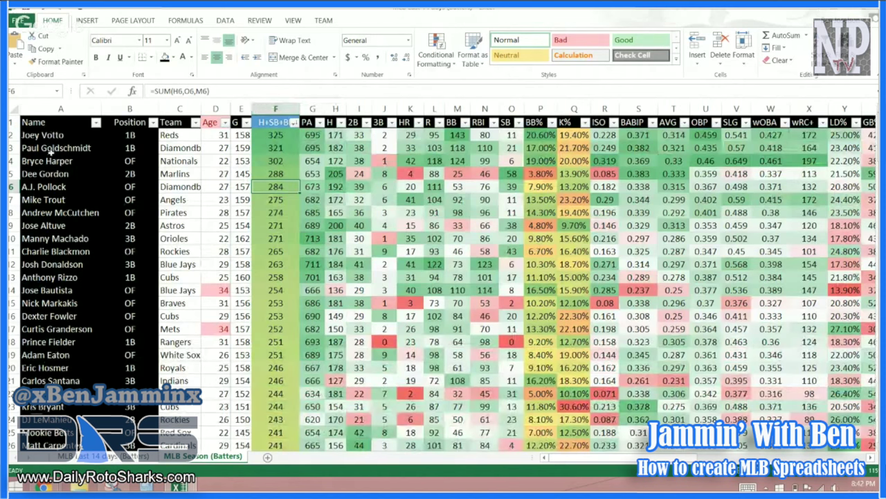
left_click_drag(41, 136, 858, 252)
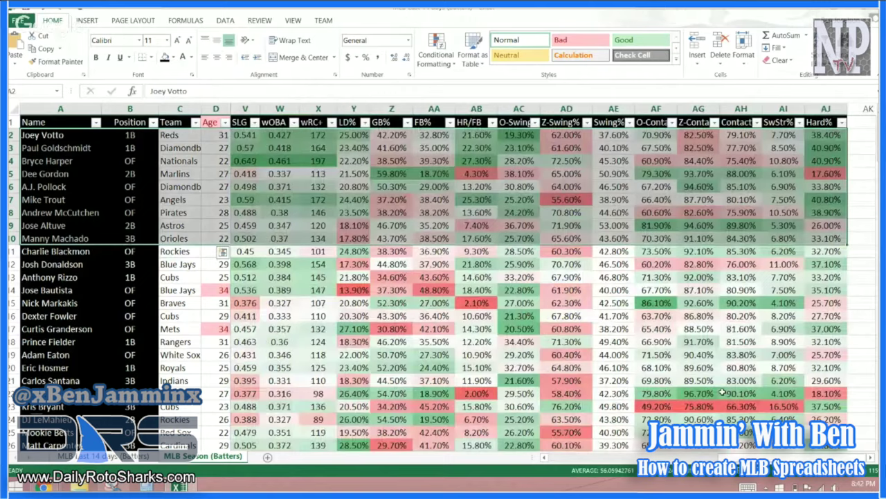
Step: Sort the season batters by Hard% from largest to smallest
left_click(656, 147)
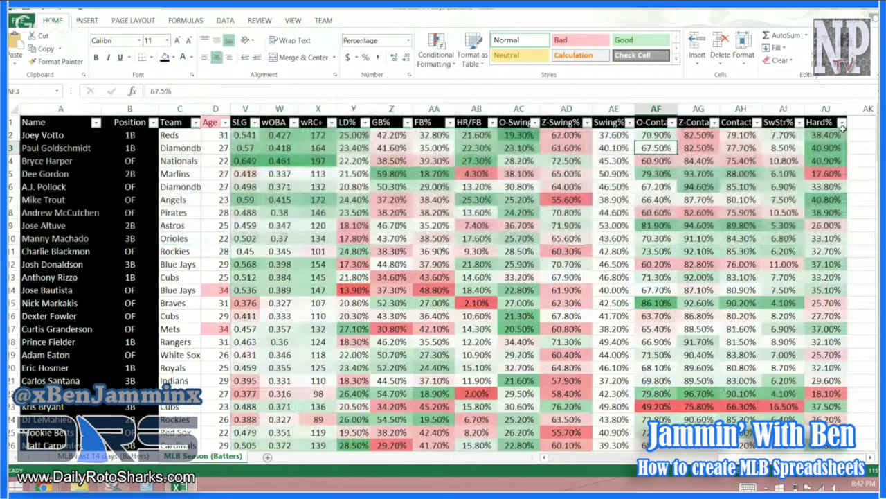
left_click(842, 122)
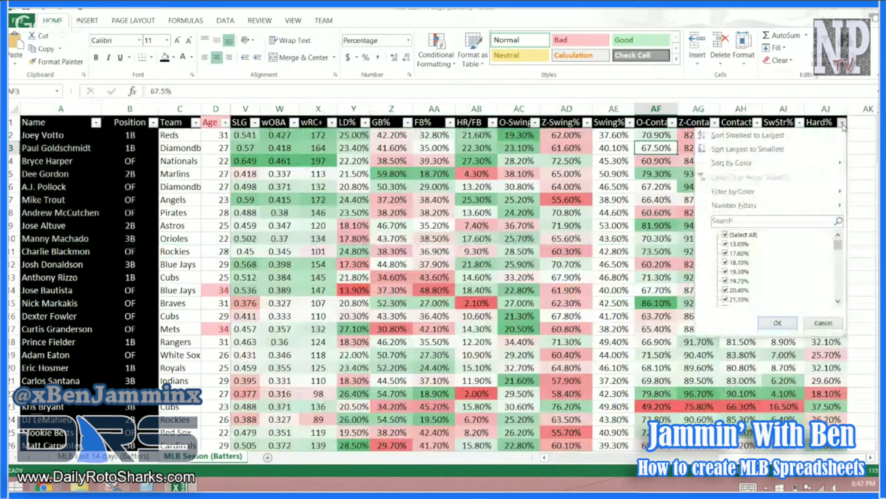
left_click(807, 148)
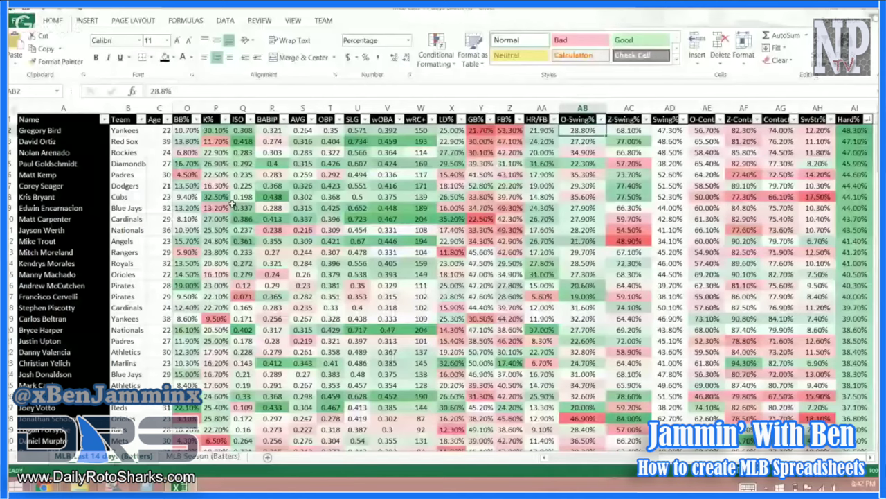
Step: Highlight the ten batters with the highest Hard% in the last 14 days sheet and check the Diamondbacks batter's wOBA
scroll(233, 202, "up", 2)
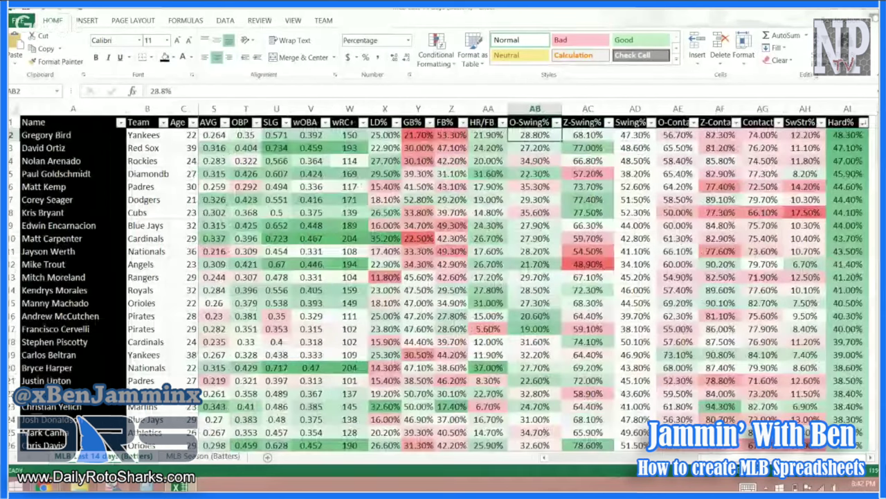
left_click_drag(11, 136, 10, 251)
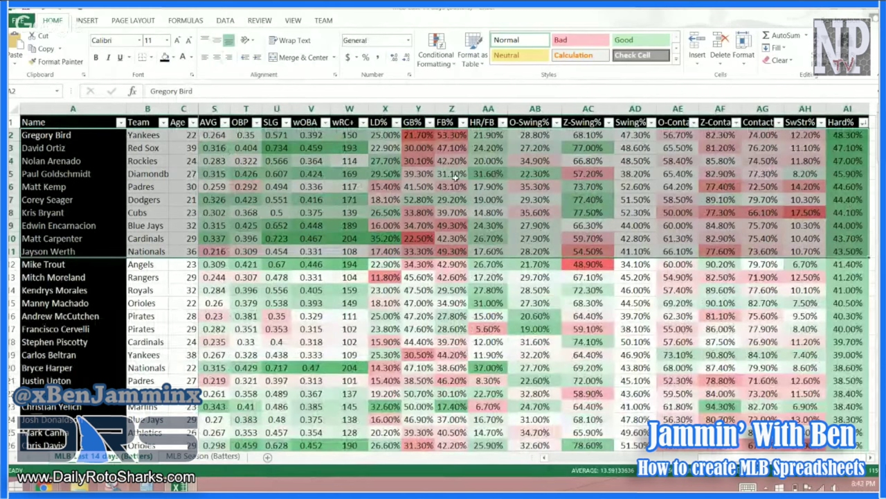
left_click(315, 175)
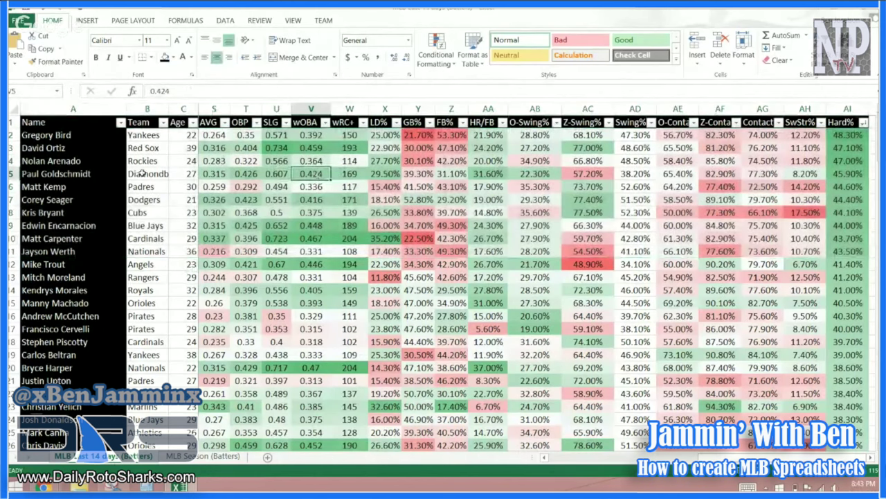
Step: Highlight the Diamondbacks batter's full row in the last 14 days sheet and review his stats
left_click(96, 174)
key("shift+space")
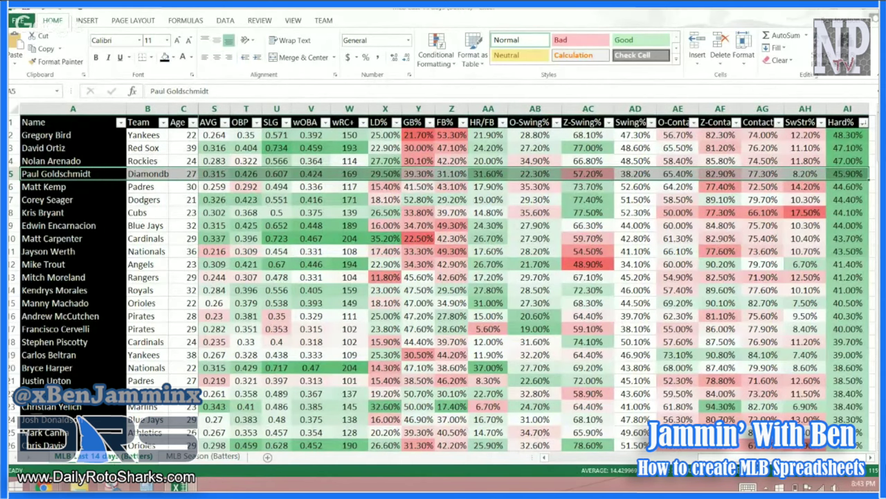
scroll(538, 277, "left", 5)
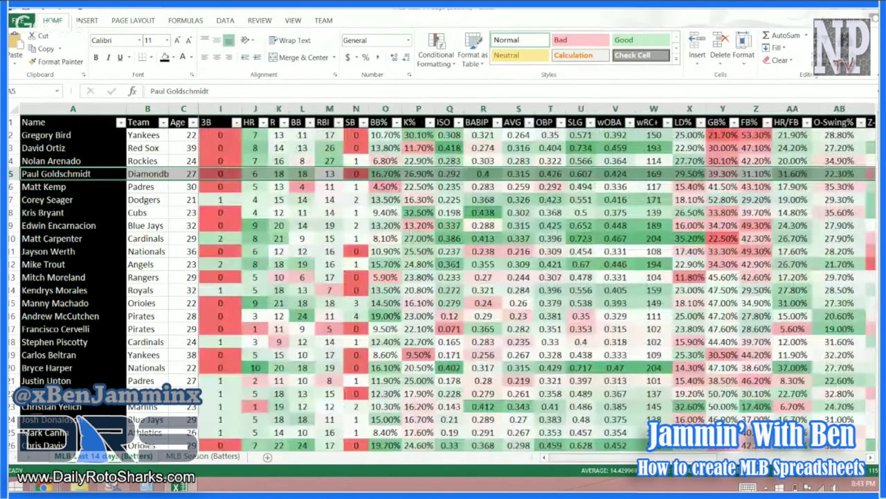
Step: Check the leading stat columns in the last 14 days batters sheet, glance at the pitchers' workbook, and switch to FanDuel in the browser
scroll(475, 244, "left", 3)
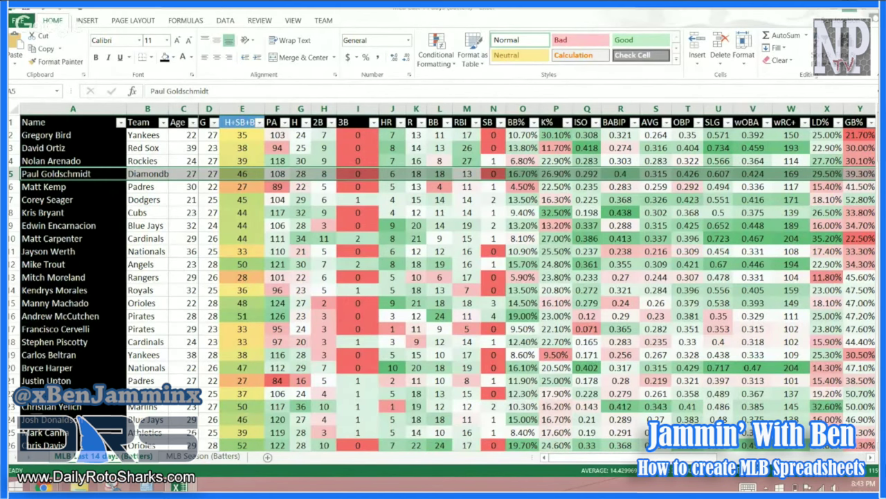
key("ctrl+Page_Down")
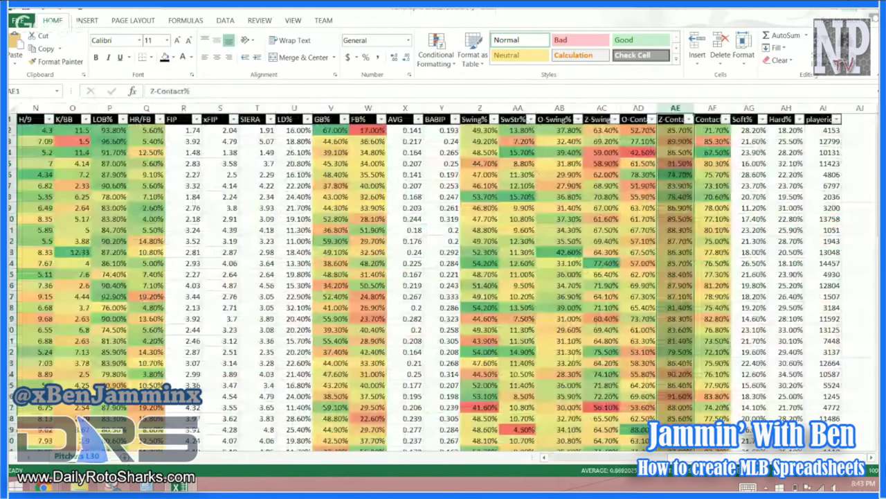
key("alt+Tab")
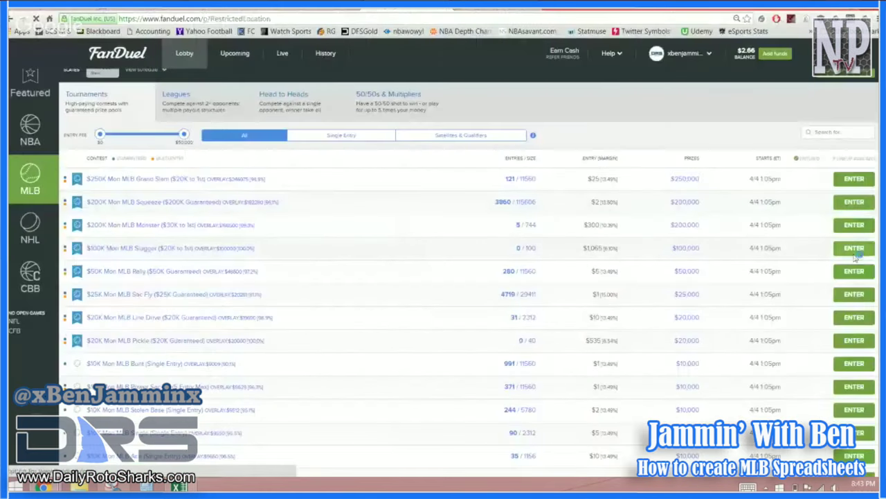
Step: Try to enter the $100K Mon MLB Slugger tournament and return to the list of MLB contests
left_click(854, 249)
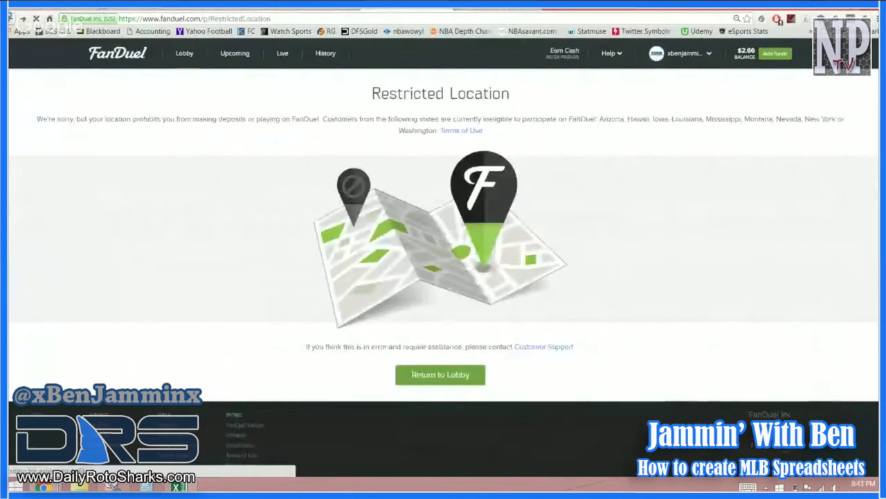
left_click(10, 19)
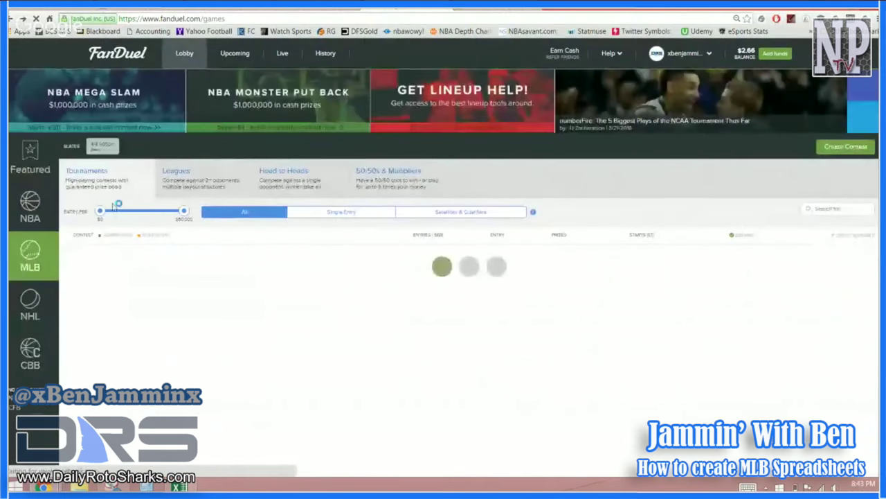
scroll(113, 204, "down", 1)
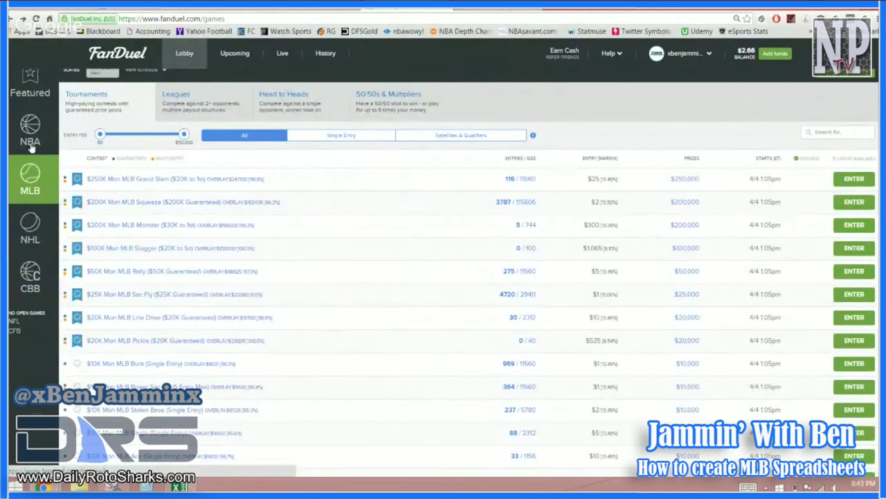
Step: Open the form for creating an MLB contest and choose the Mon Apr 4th 1:05pm ET (Main) slate
left_click_drag(184, 134, 130, 133)
left_click(739, 83)
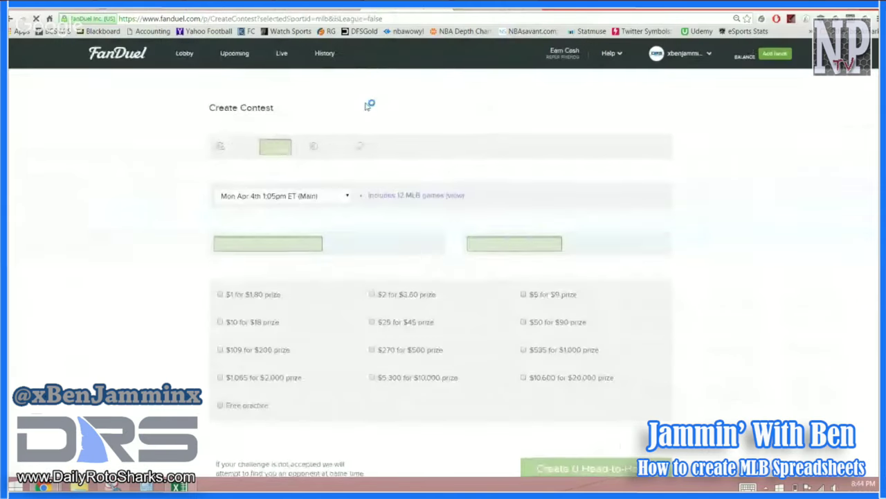
left_click(305, 196)
left_click(304, 207)
Step: Configure the contest as a free, friends-only league with a league size of 20
scroll(245, 356, "down", 2)
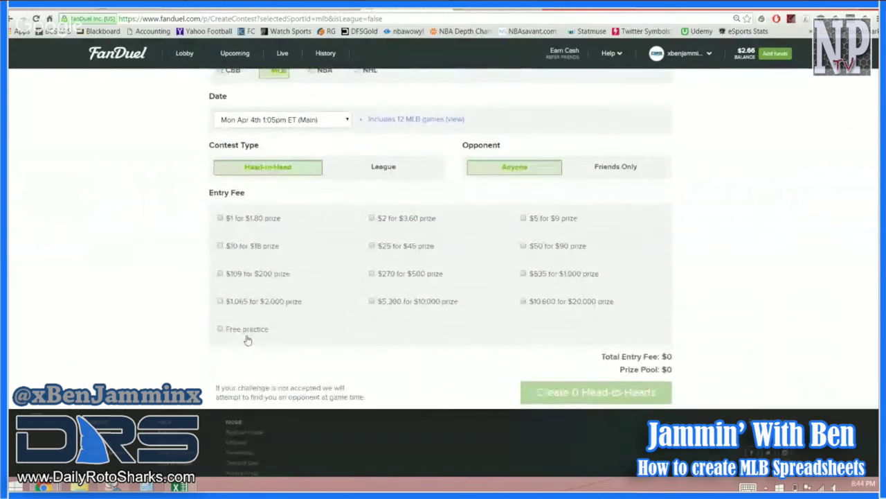
left_click(246, 335)
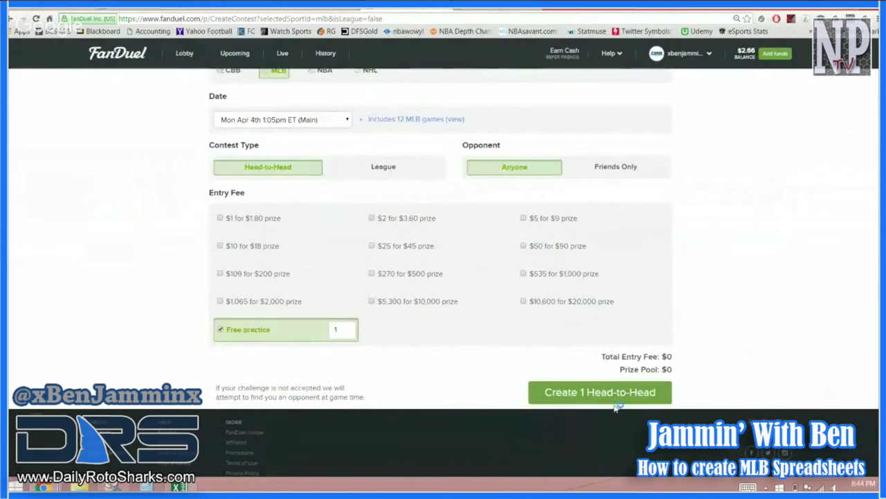
left_click(387, 167)
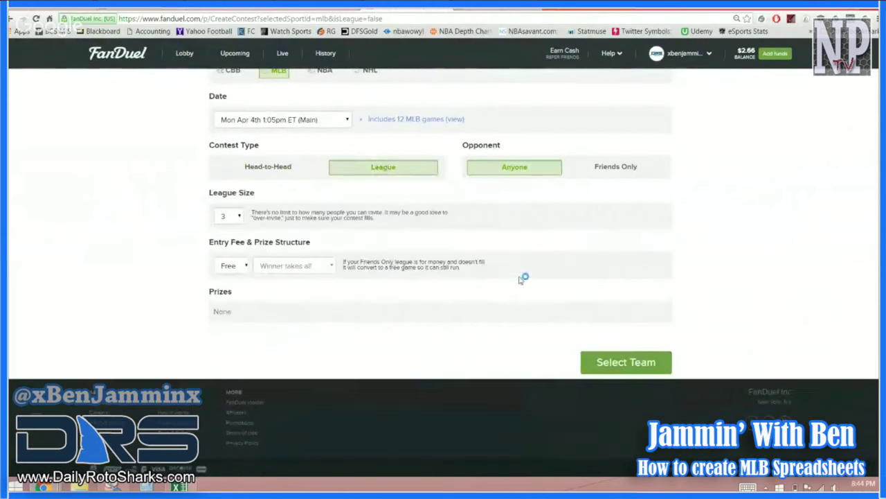
left_click(235, 215)
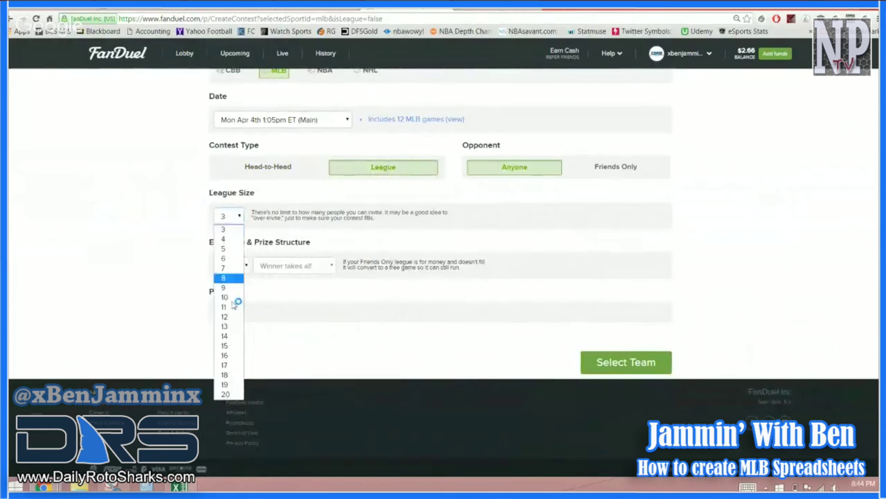
left_click(228, 390)
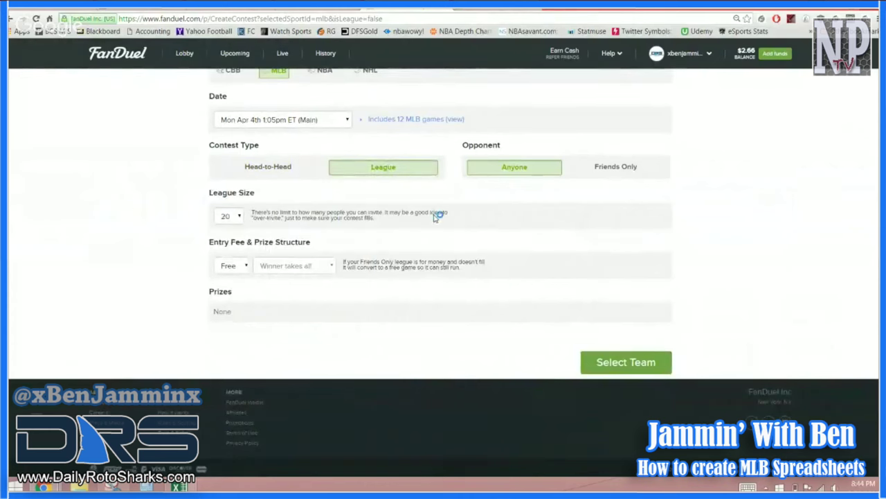
left_click(633, 172)
Step: Name the league "DailyRotoSharks MLB"
type("Da")
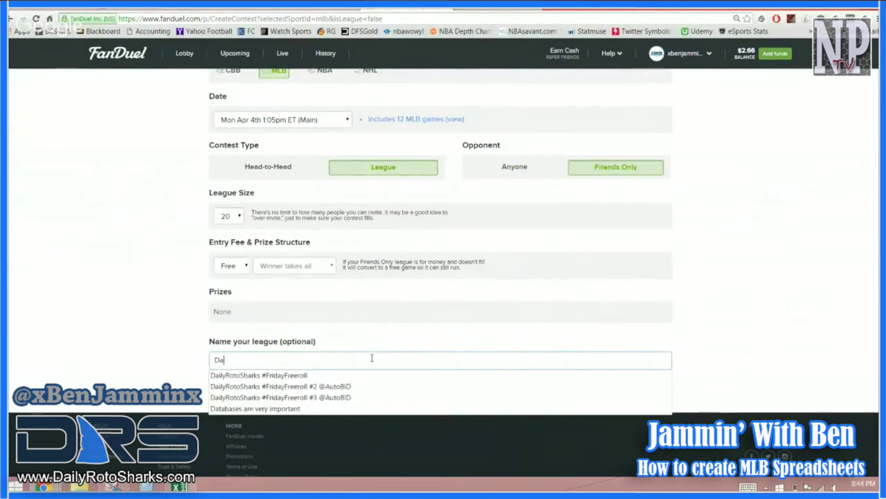
key("Down")
key("Return")
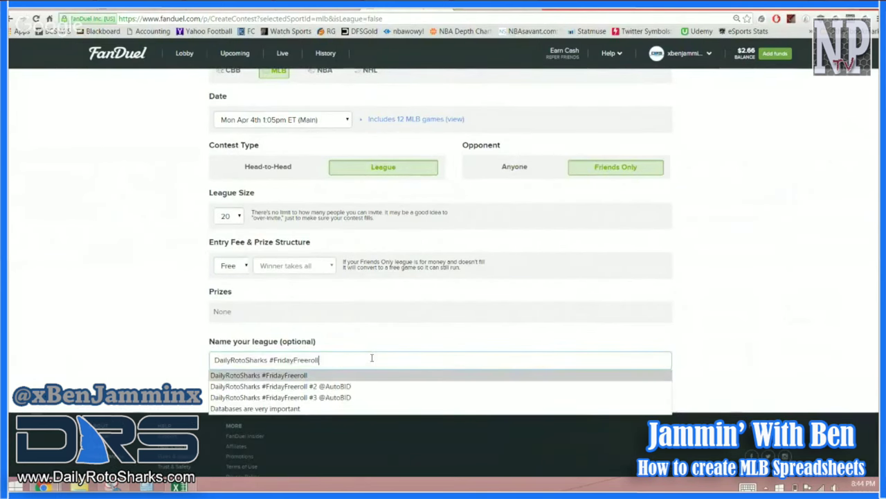
key("BackSpace")
key("BackSpace")
key("BackSpace")
key("BackSpace")
key("BackSpace")
key("BackSpace")
key("BackSpace")
key("BackSpace")
key("BackSpace")
key("BackSpace")
key("BackSpace")
key("BackSpace")
key("BackSpace")
key("BackSpace")
key("BackSpace")
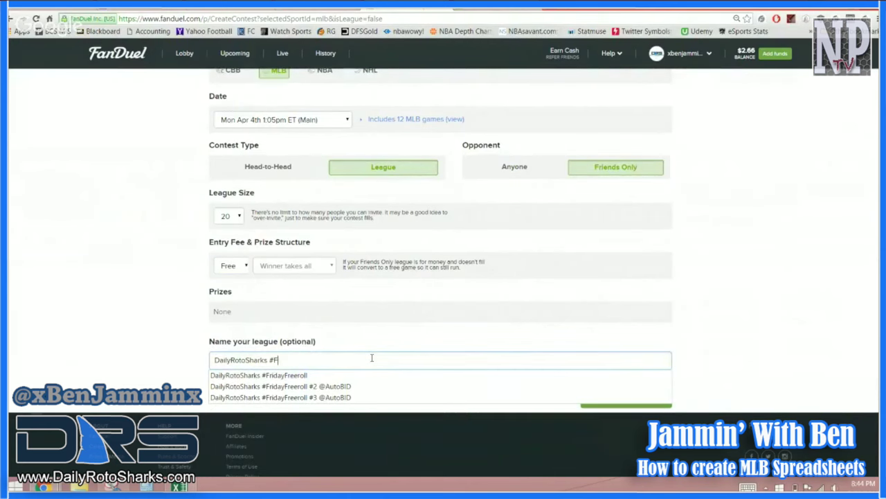
type("MLB")
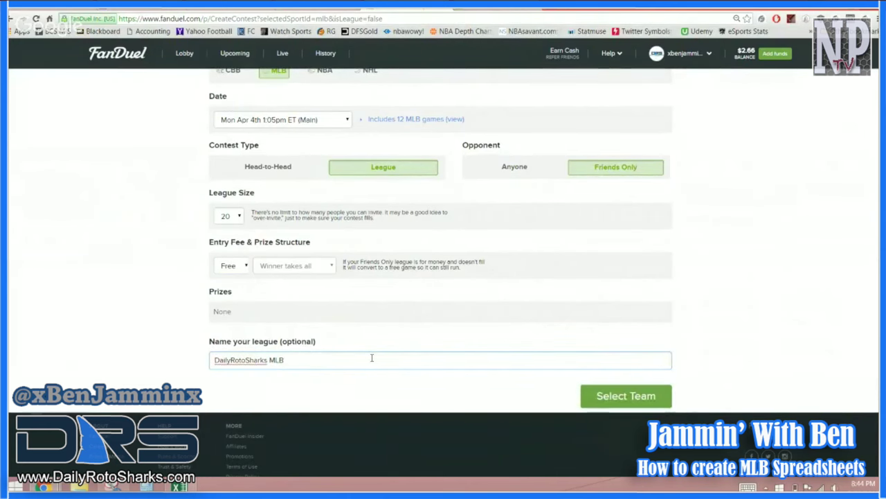
Step: Try to proceed to team selection for the new league, and close the FanDuel page
left_click(641, 399)
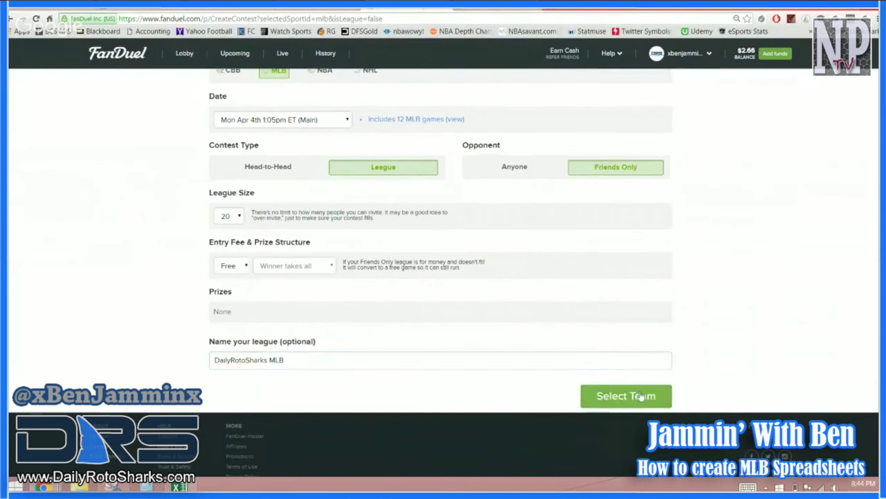
left_click(627, 396)
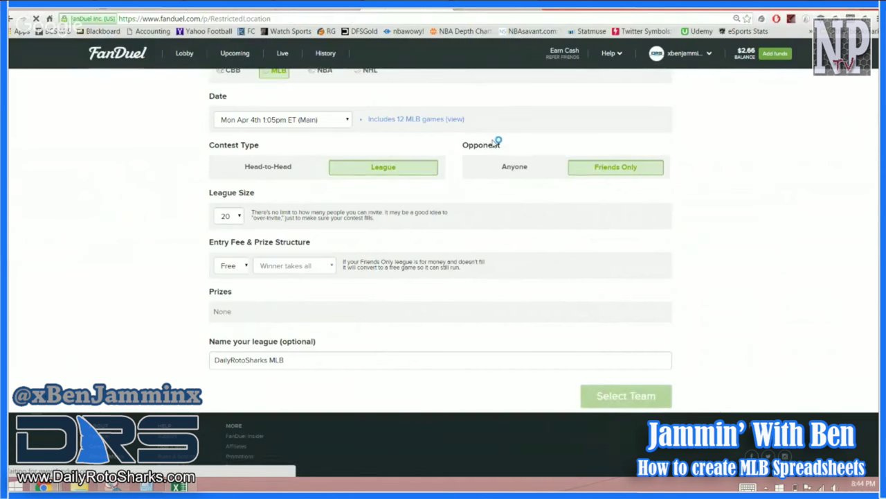
key("ctrl+w")
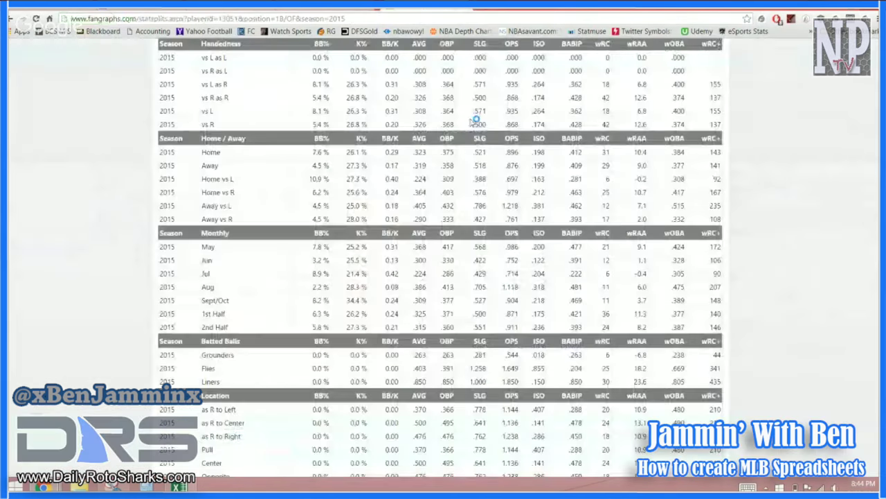
Step: Look through the FanGraphs splits page of the 1B/OF batter up to his profile, and switch to the Google Hangouts window
scroll(430, 227, "up", 10)
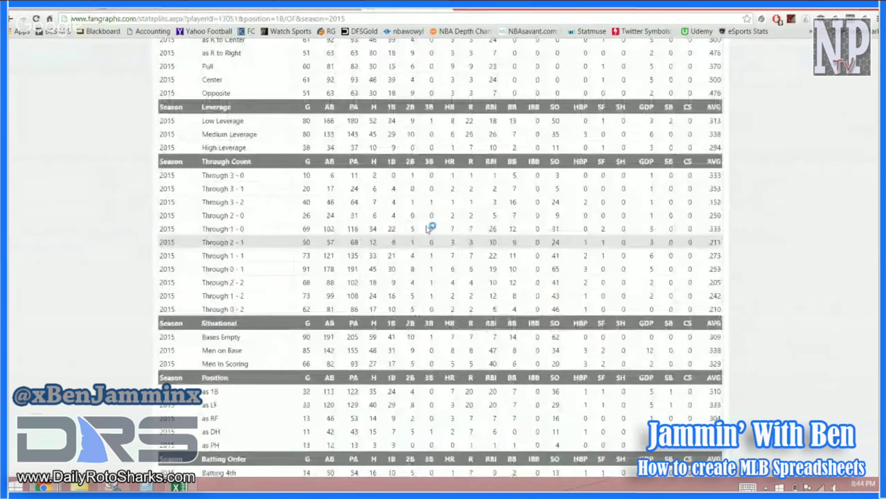
scroll(430, 227, "up", 15)
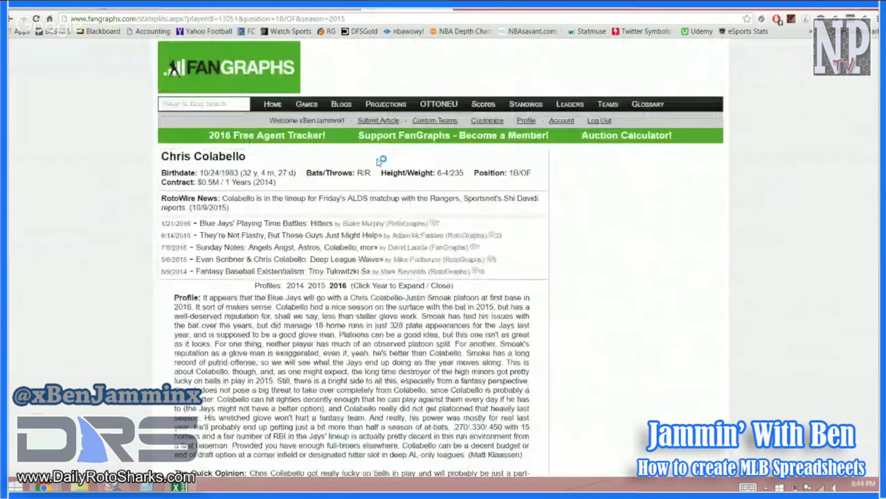
key("alt+Tab")
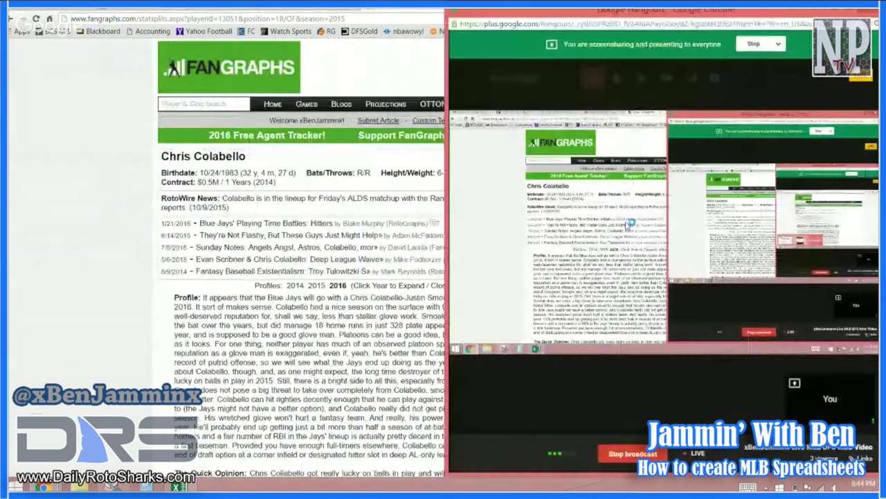